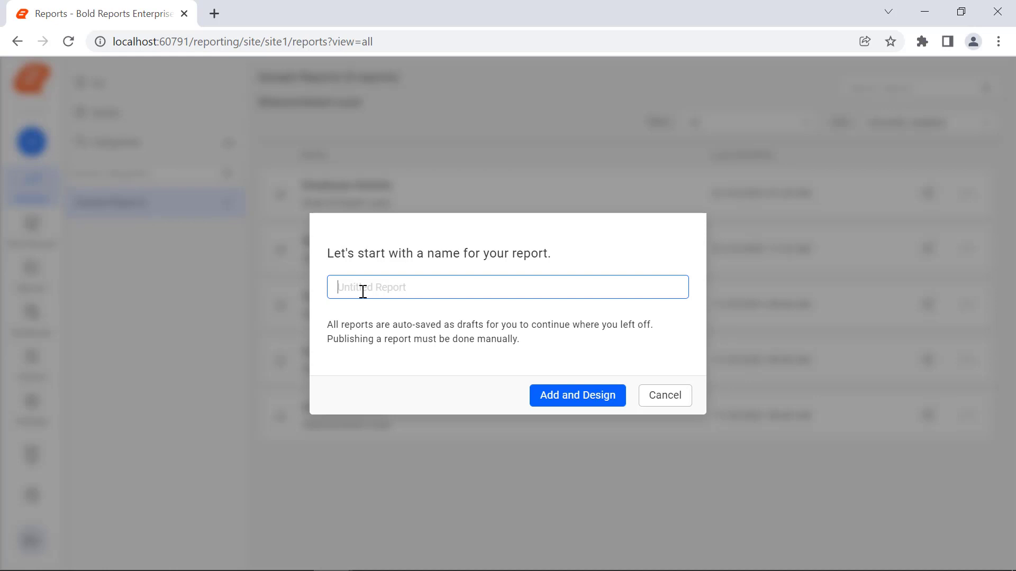
# - Name the new report "Employee Details Report" and create it for designing
pyautogui.write('Employee Details Report')
pyautogui.click(567, 400)
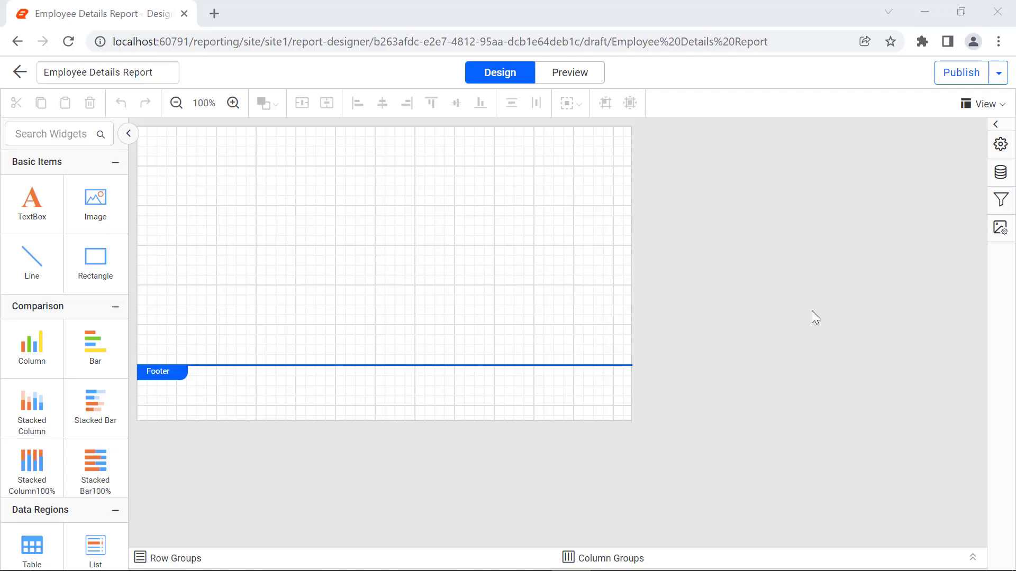
# - Start a new Microsoft SQL data source for the report and name it EmployeeDetails
pyautogui.click(1001, 172)
pyautogui.click(762, 547)
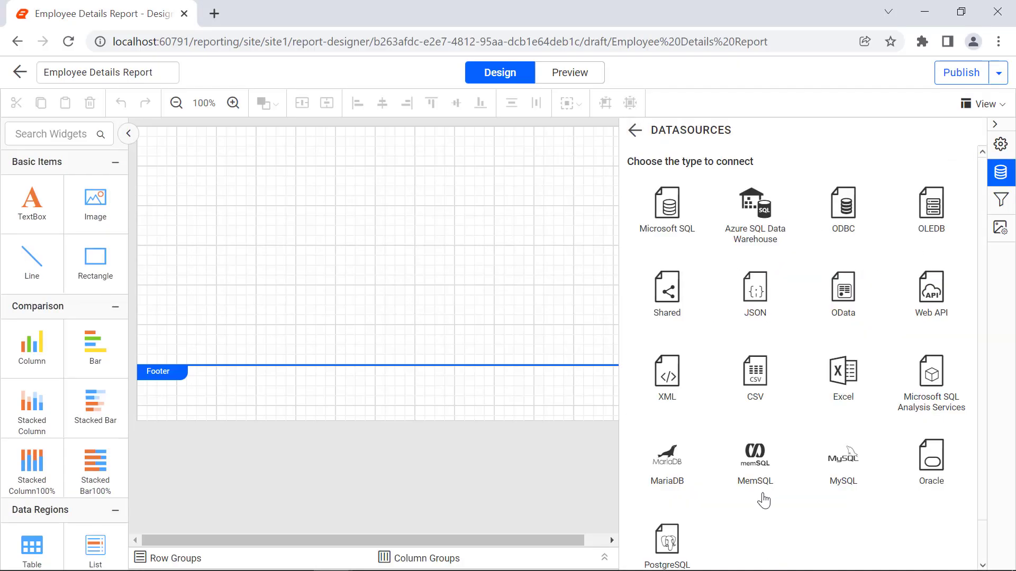
pyautogui.click(693, 183)
pyautogui.doubleClick(697, 178)
pyautogui.write('EmployeeDetails')
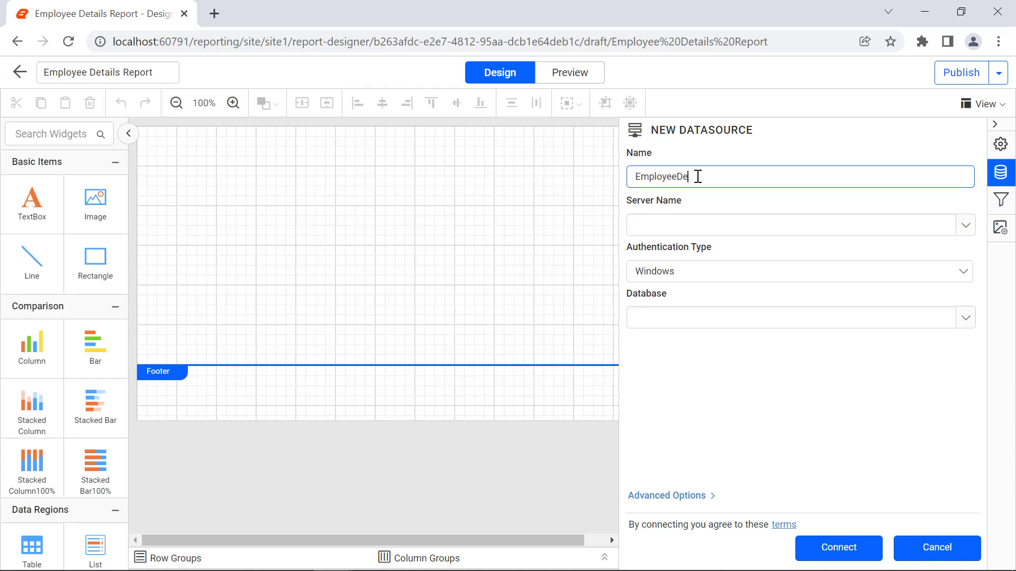
# - Enter the connection string for the Northwind catalog in the advanced options, set authentication to None, and connect the data source
pyautogui.click(666, 495)
pyautogui.click(686, 242)
pyautogui.hotkey('ctrl', 'v')
pyautogui.click(688, 315)
pyautogui.click(676, 406)
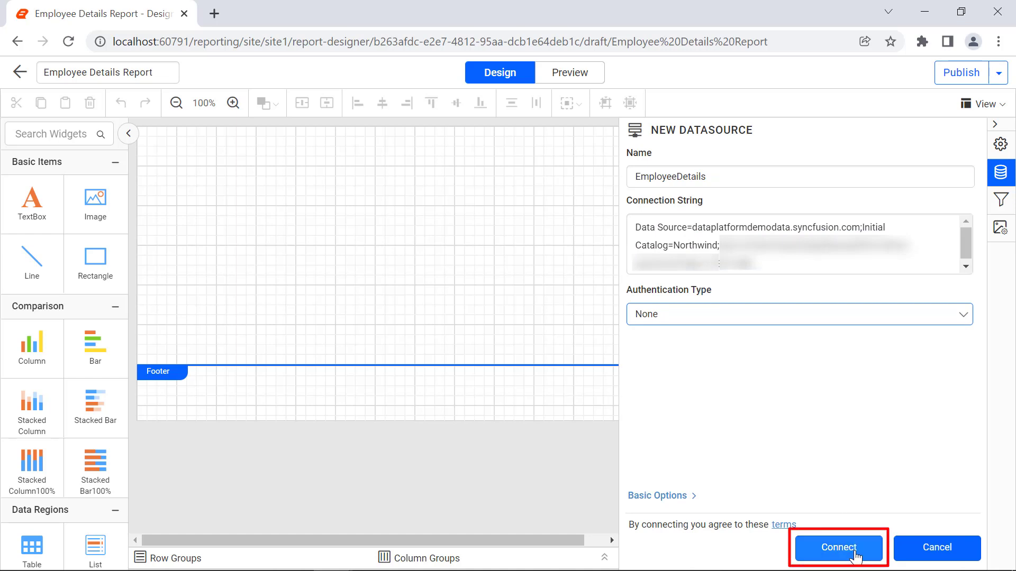
pyautogui.click(839, 548)
# - Name the dataset EmployeeBasicDetailsDataset, paste the SQL query selecting employee details and TotalGain in code mode, and save the dataset
pyautogui.doubleClick(376, 129)
pyautogui.write('EmployeeBasicDetailsDataset')
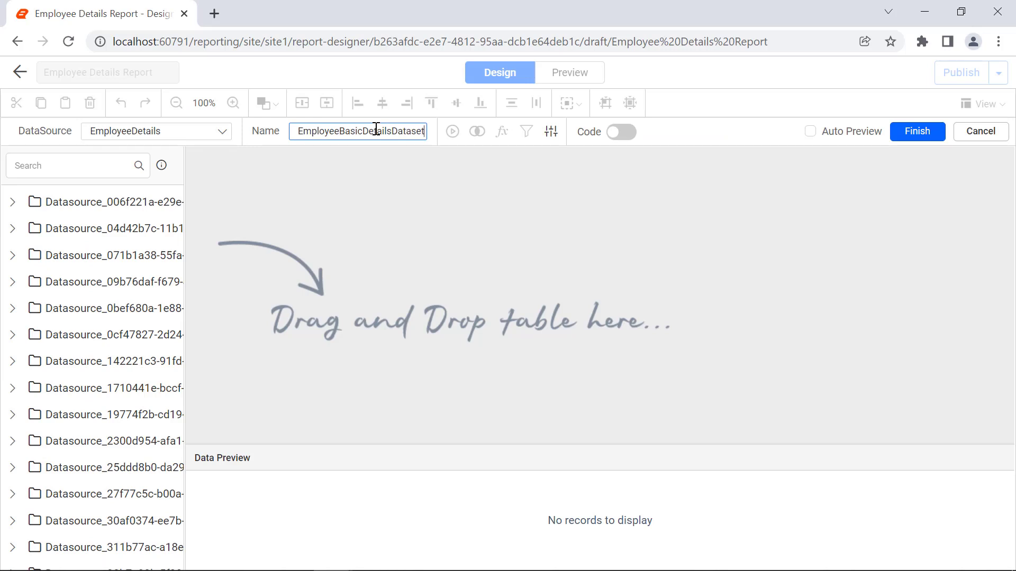
pyautogui.click(620, 132)
pyautogui.hotkey('ctrl', 'v')
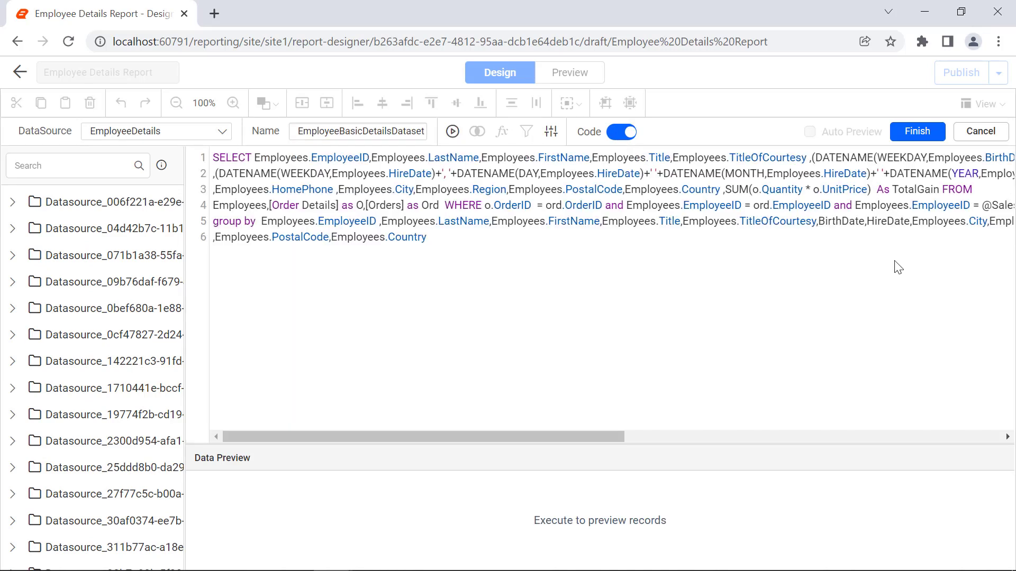
pyautogui.click(918, 132)
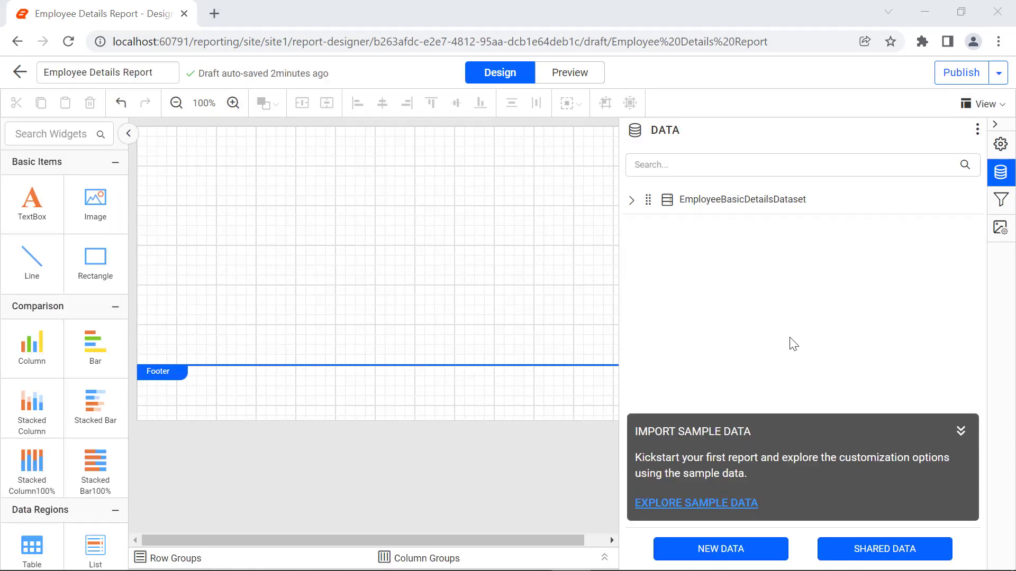
# - Create a dataset named SalesDetailsDataset from the existing EmployeeDetails data source using a code-mode query
pyautogui.click(720, 548)
pyautogui.click(632, 160)
pyautogui.click(824, 555)
pyautogui.doubleClick(380, 136)
pyautogui.write('SalesDetailsDataset')
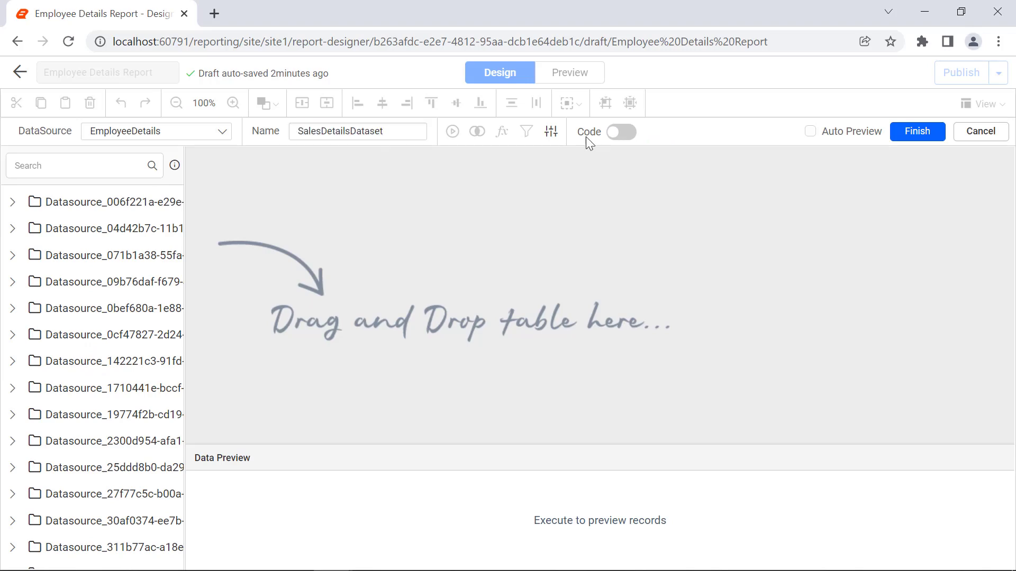
pyautogui.click(619, 132)
pyautogui.click(913, 135)
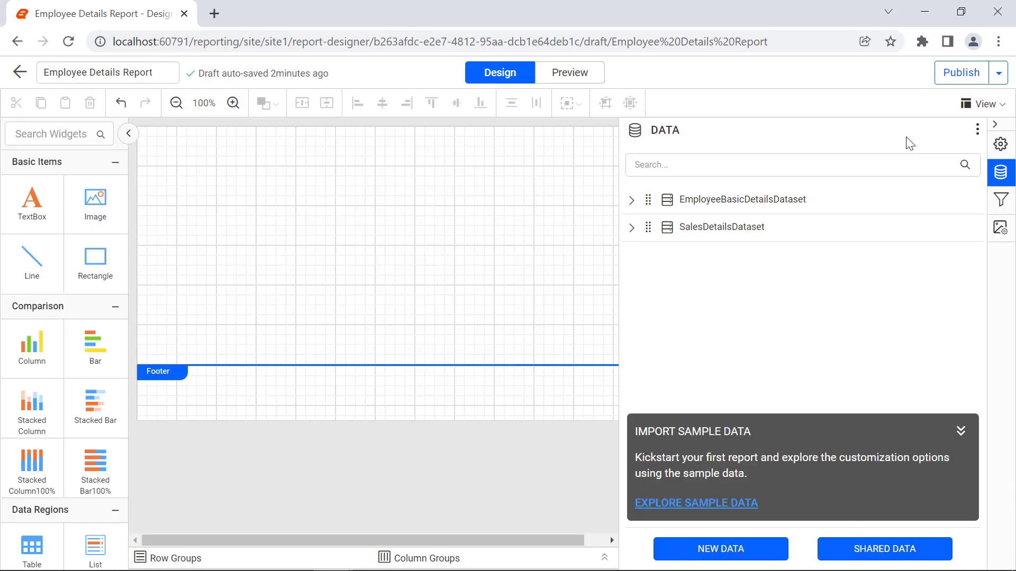
# - Create a dataset named EmployeeImageDataset from the existing EmployeeDetails data source using a code-mode query
pyautogui.click(721, 549)
pyautogui.click(632, 160)
pyautogui.click(831, 550)
pyautogui.doubleClick(378, 131)
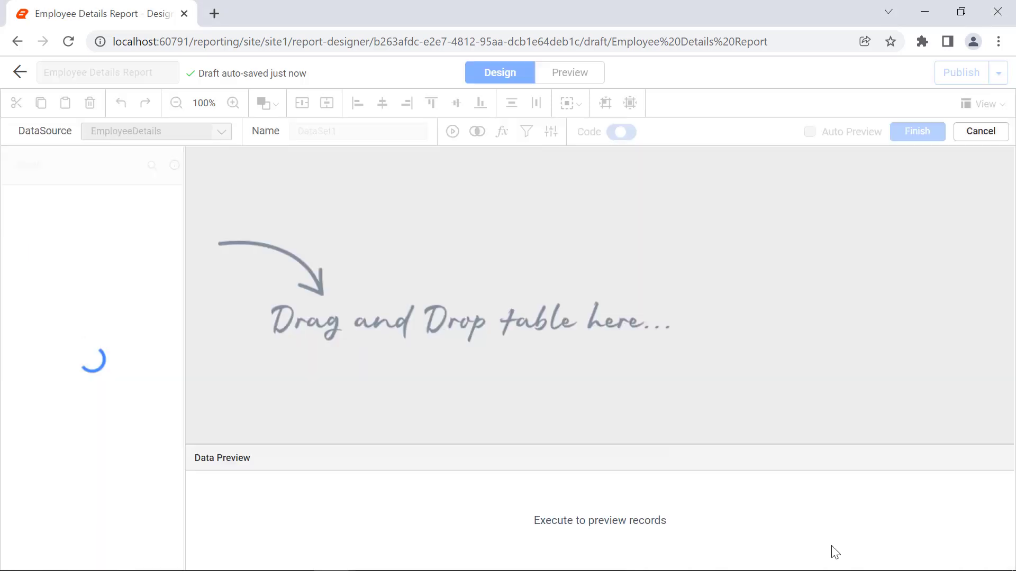
pyautogui.write('EmployeeImageDataset')
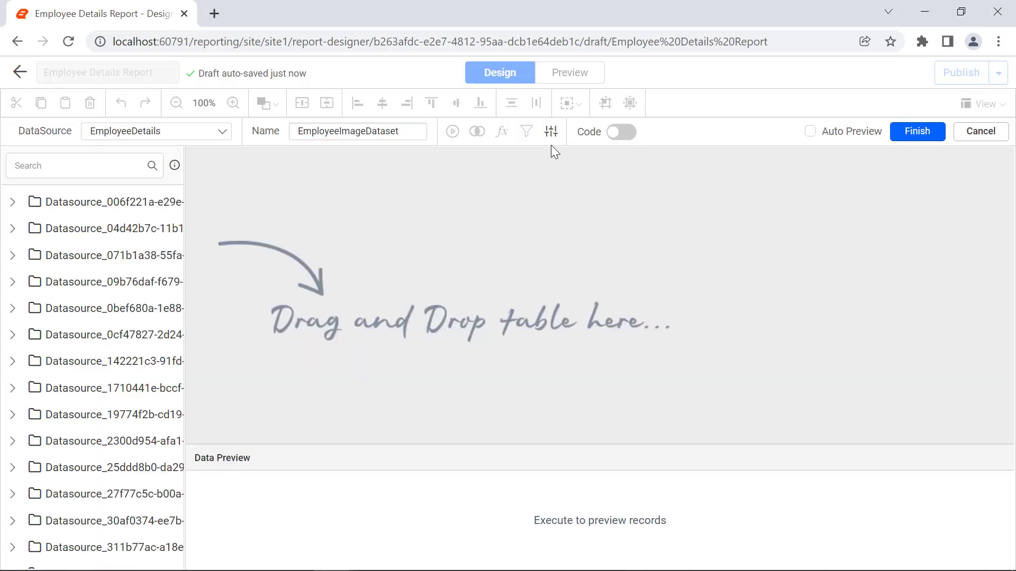
pyautogui.click(622, 131)
pyautogui.click(907, 133)
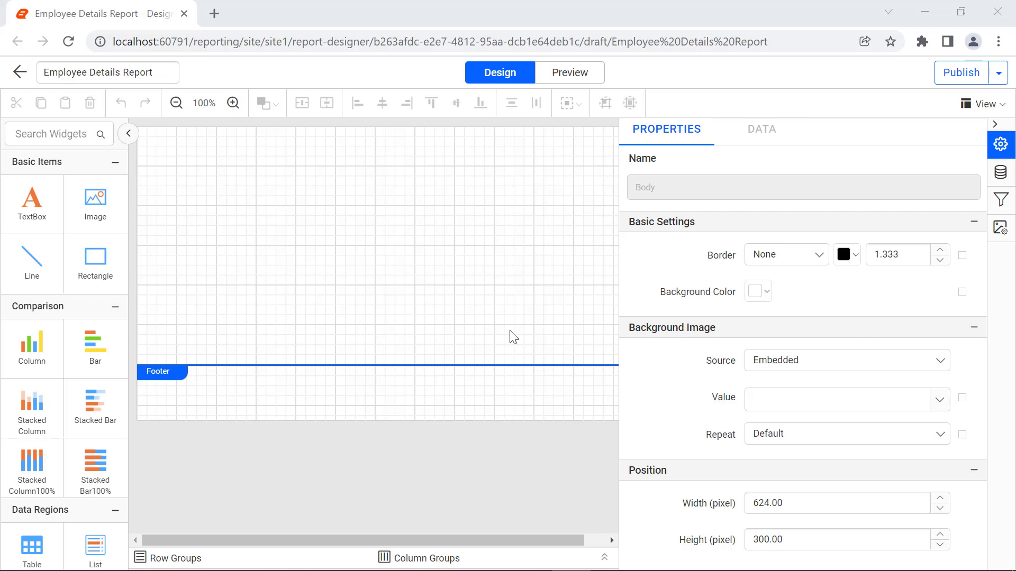
# - Set the report's page unit to Inches
pyautogui.click(510, 439)
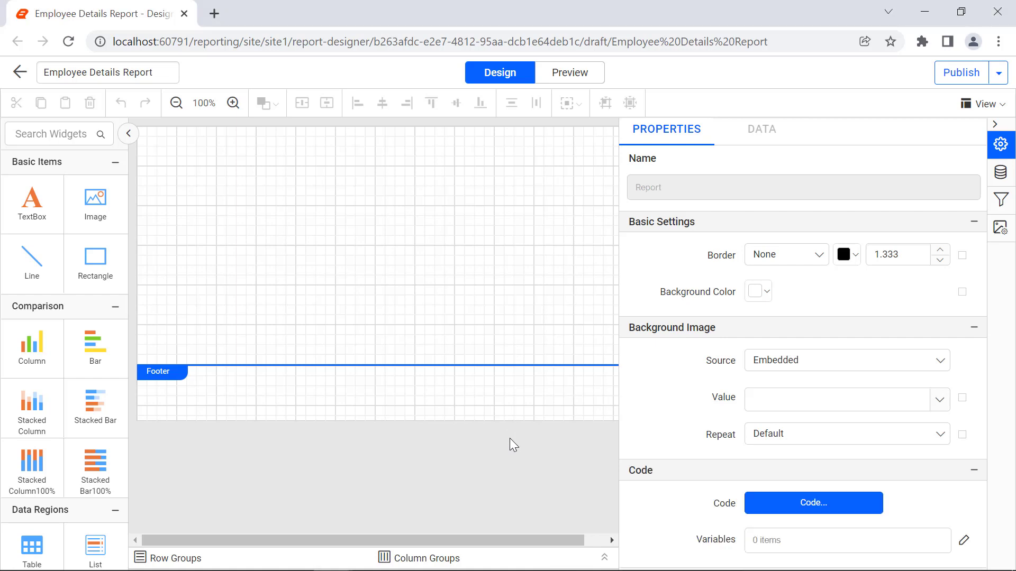
pyautogui.scroll(-4, 963, 421)
pyautogui.click(940, 407)
pyautogui.click(925, 430)
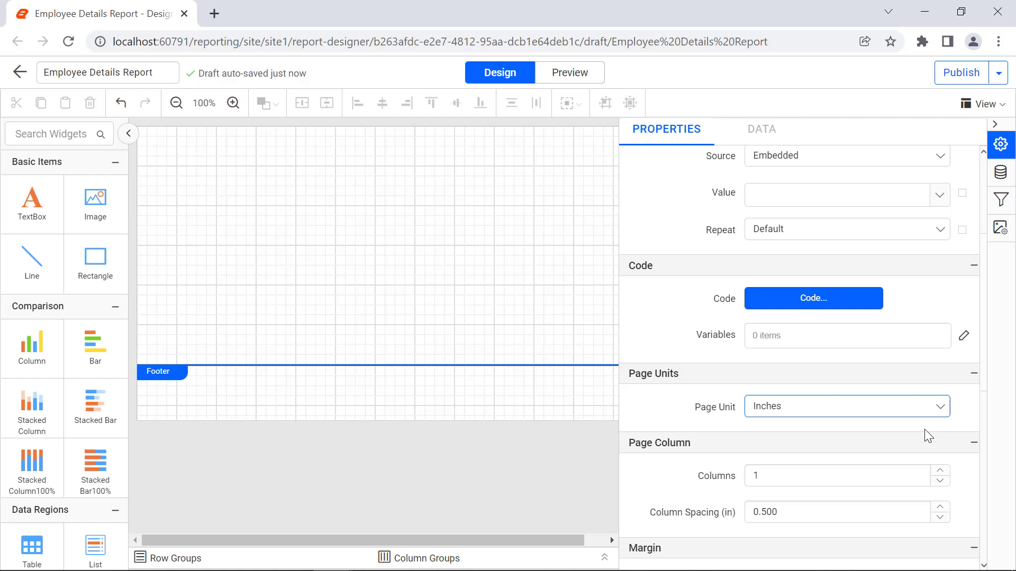
# - Resize the report body to 4.40 in wide and 2.58 in high
pyautogui.click(551, 332)
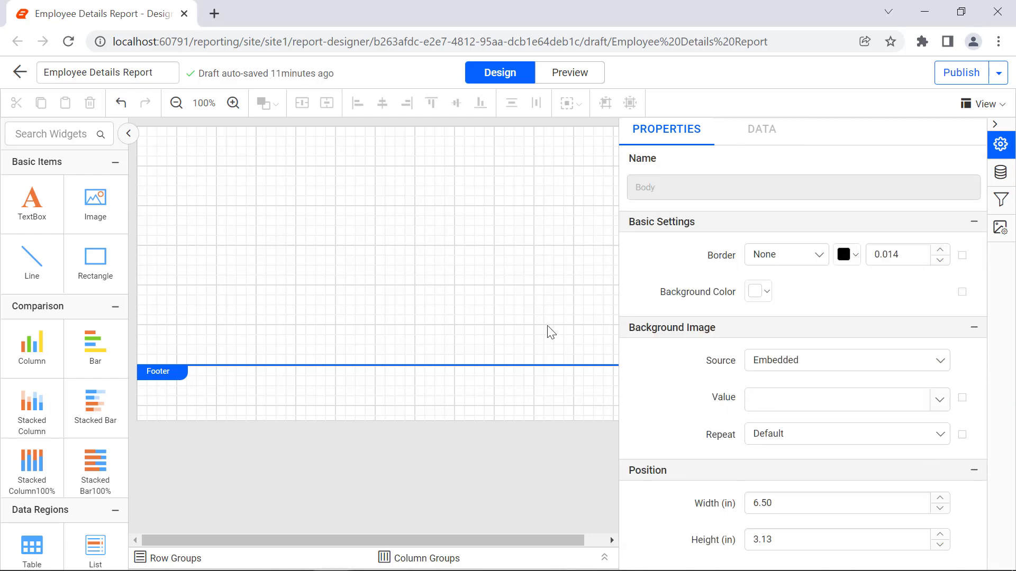
pyautogui.click(780, 503)
pyautogui.write('4.40')
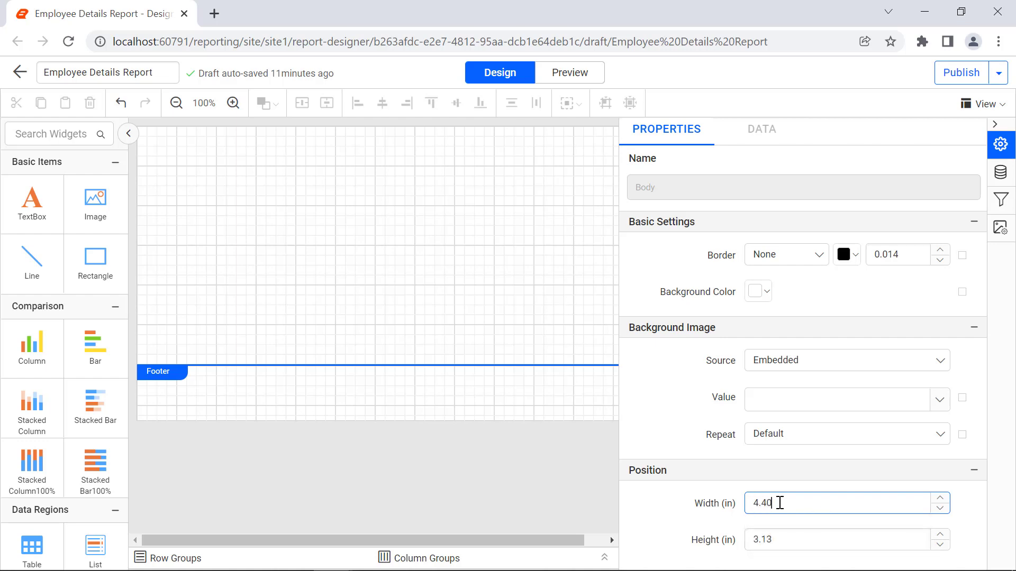
pyautogui.press('Return')
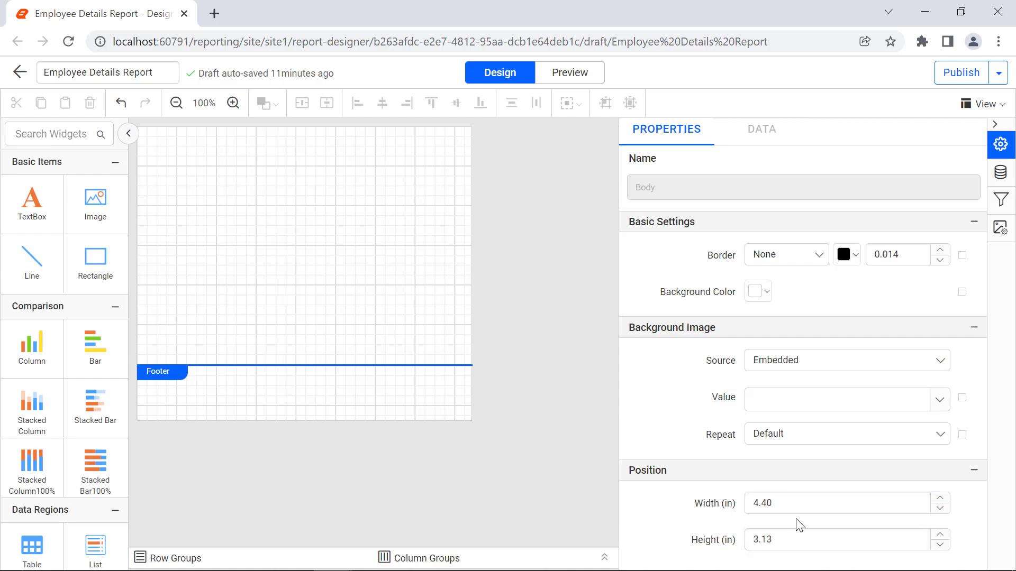
pyautogui.click(789, 538)
pyautogui.write('2.58')
pyautogui.press('Return')
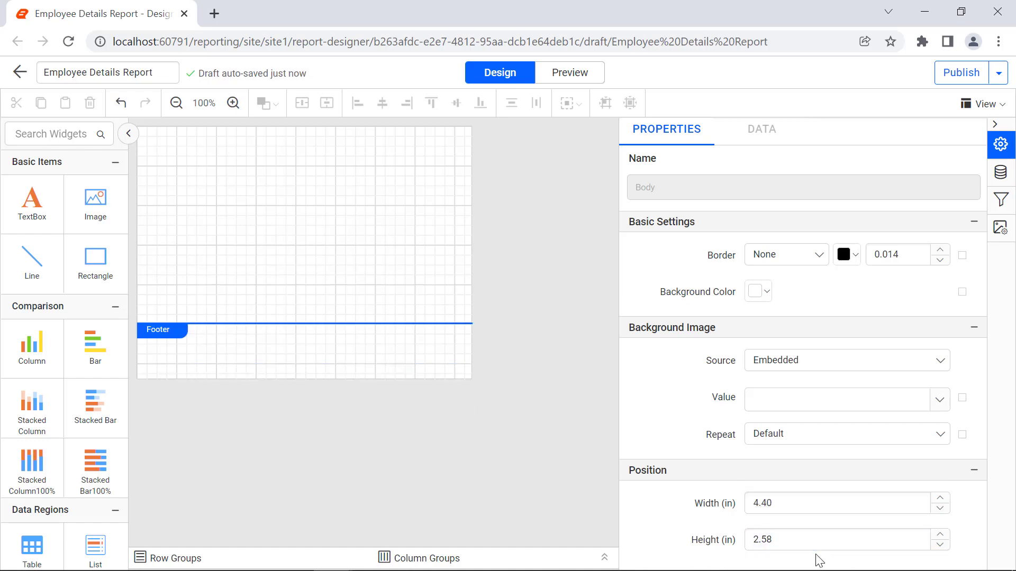
# - Place an image item near the report body's upper-left corner, at about 0.16 in left and 0.18 in top, and set its source to Database
pyautogui.moveTo(95, 203); pyautogui.dragTo(152, 145)
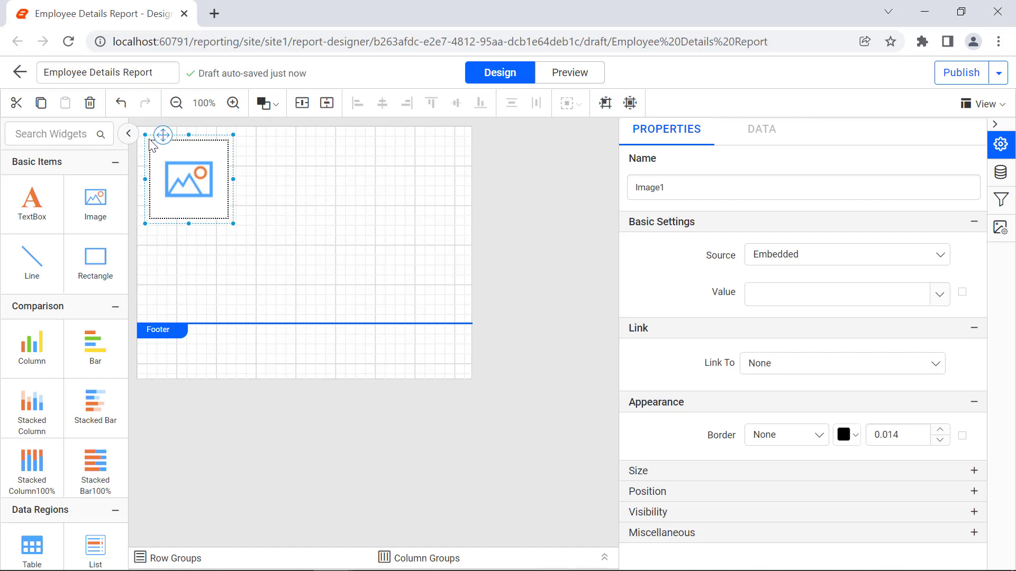
pyautogui.click(934, 265)
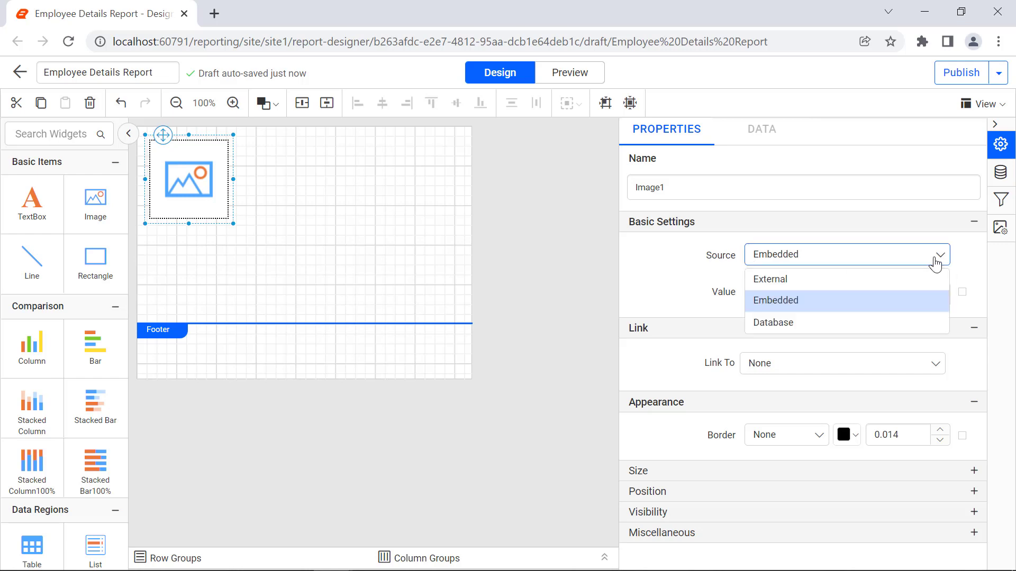
pyautogui.click(929, 324)
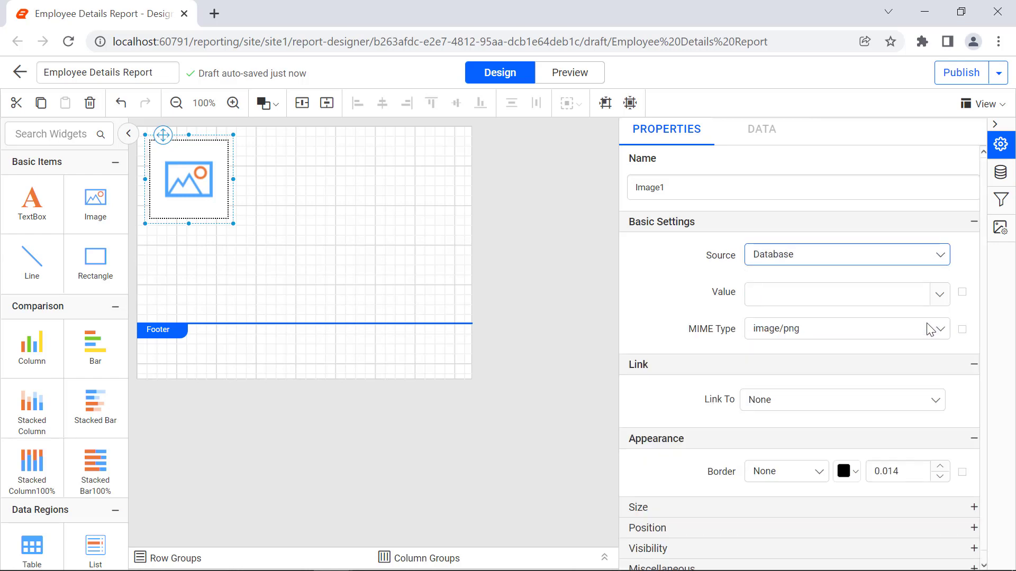
# - Bind the image's value to the first Photo field of EmployeeImageDataset and set its MIME type to image/bmp
pyautogui.click(938, 298)
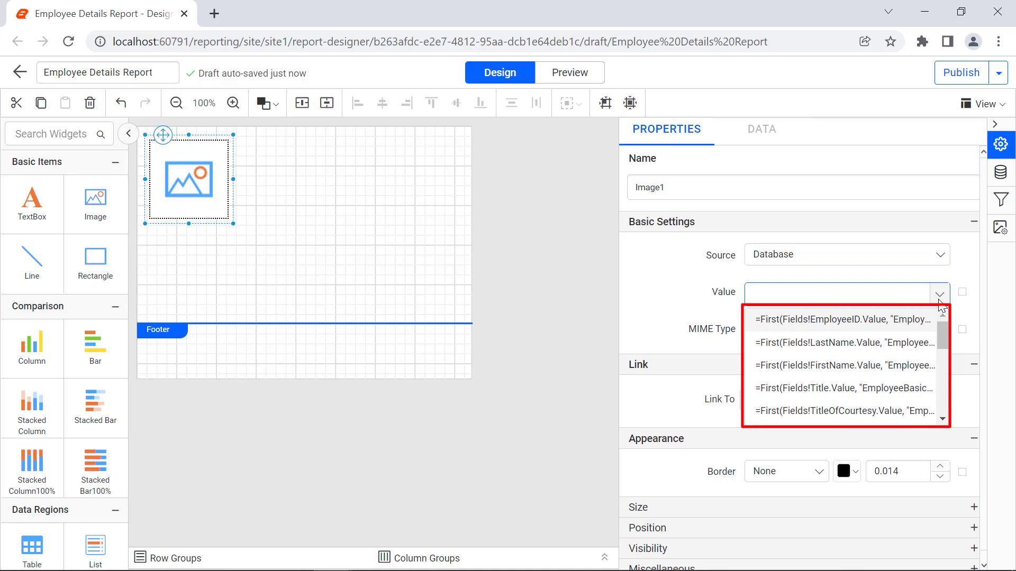
pyautogui.scroll(-3, 915, 370)
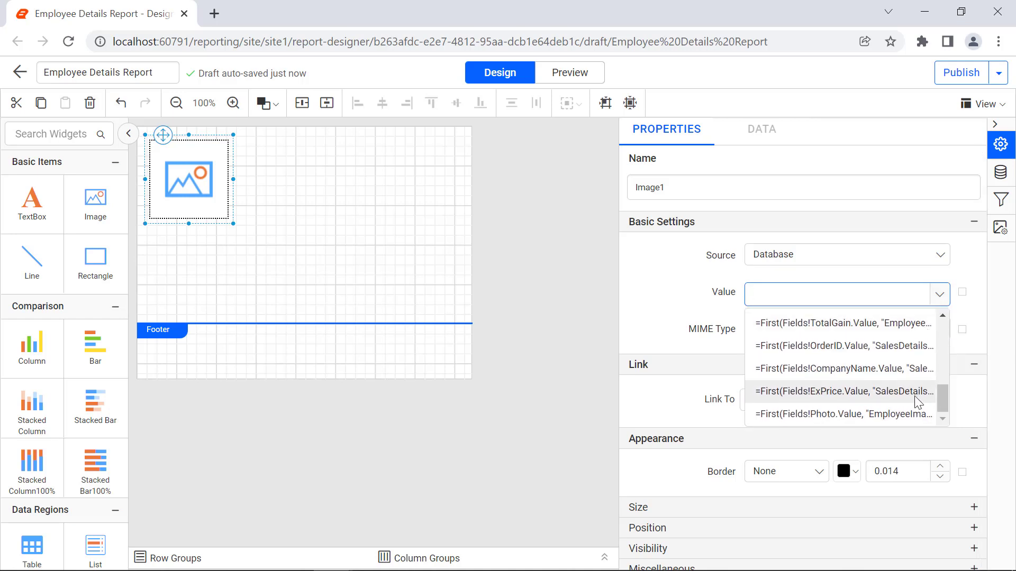
pyautogui.click(916, 392)
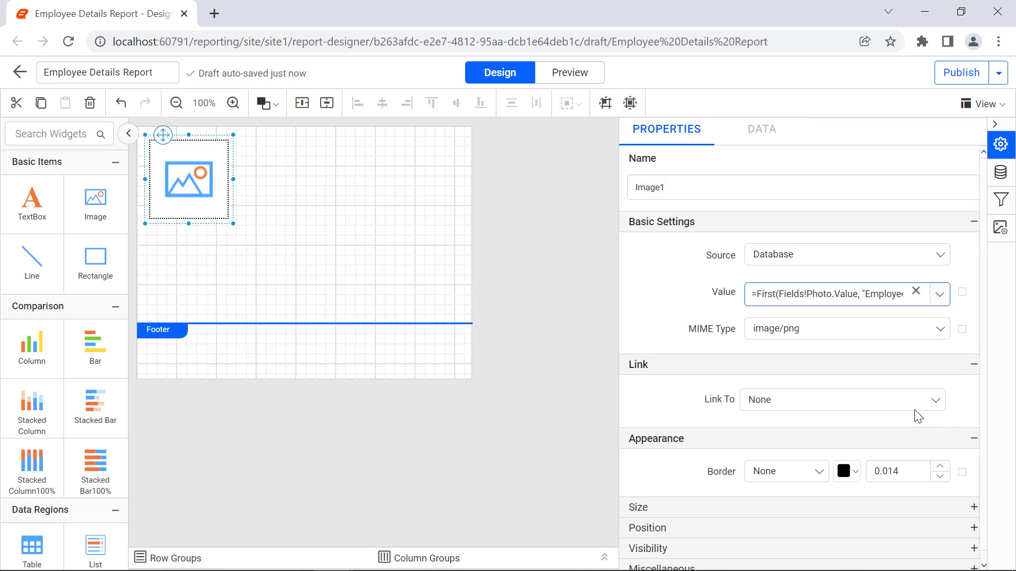
pyautogui.click(941, 329)
pyautogui.click(933, 350)
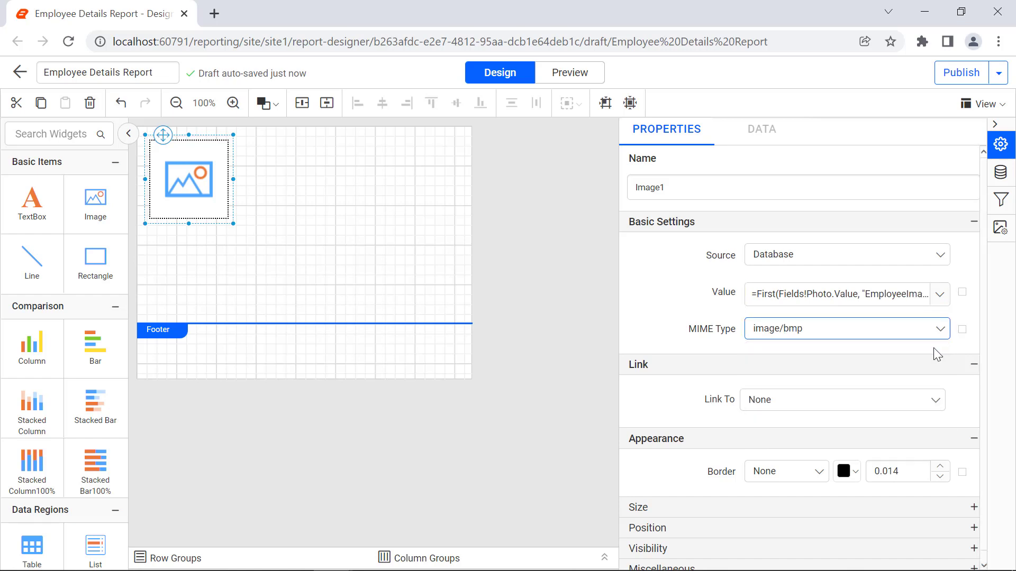
# - Set the image's sizing mode to Fit
pyautogui.click(945, 507)
pyautogui.click(941, 483)
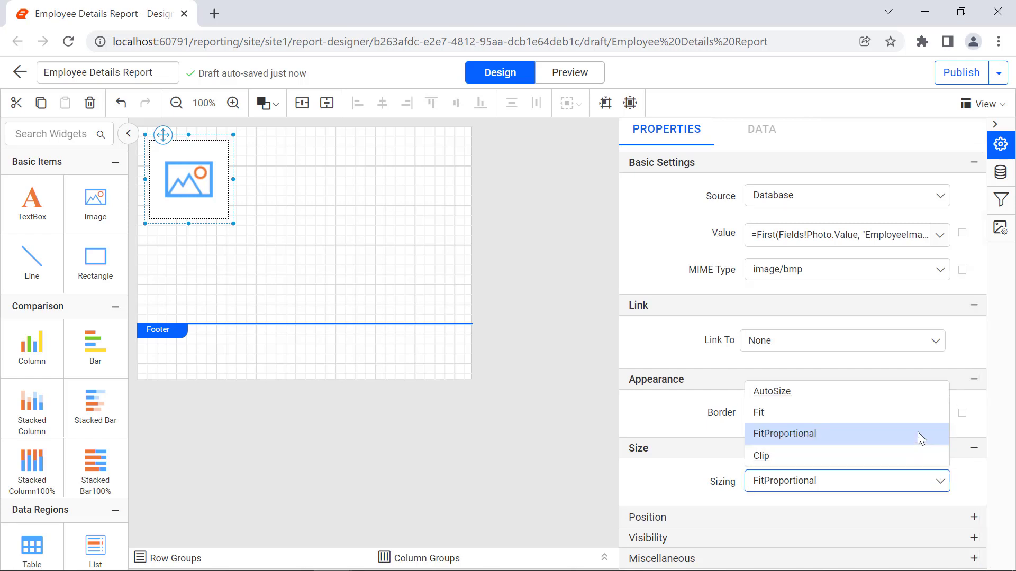
pyautogui.click(915, 414)
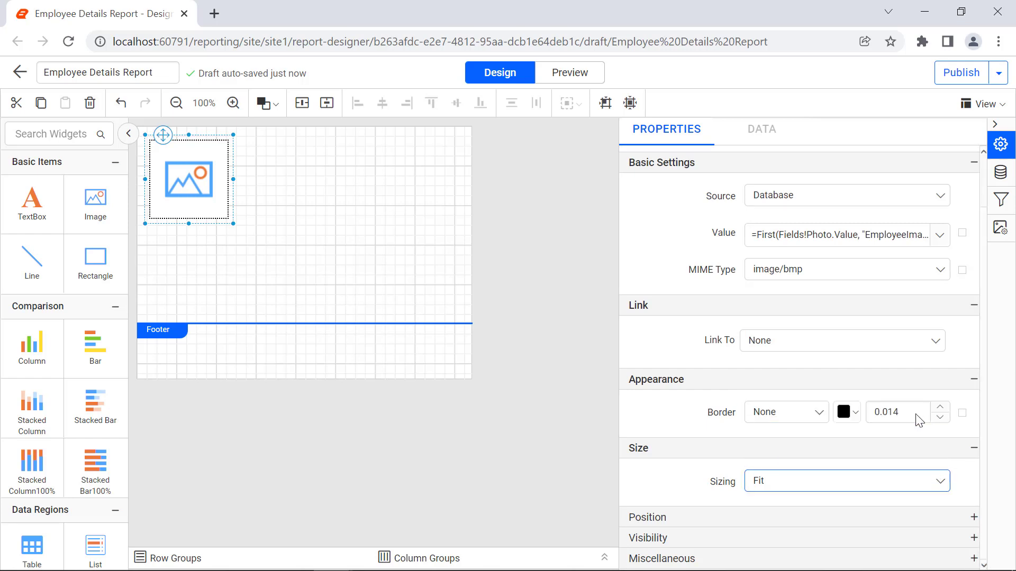
# - Resize the image item to 1.21 in wide and 1.06 in high
pyautogui.click(971, 517)
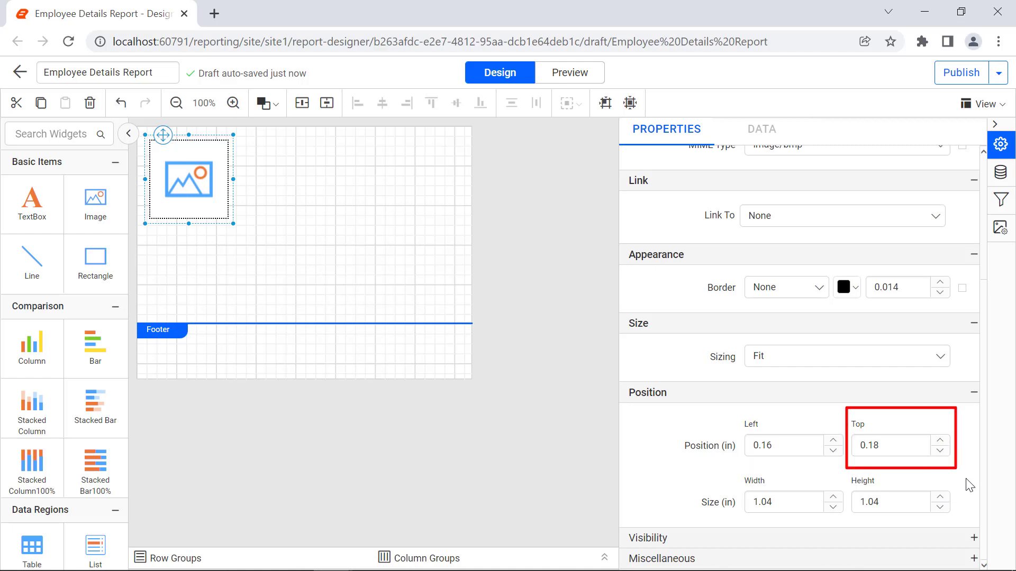
pyautogui.click(800, 501)
pyautogui.write('1.21')
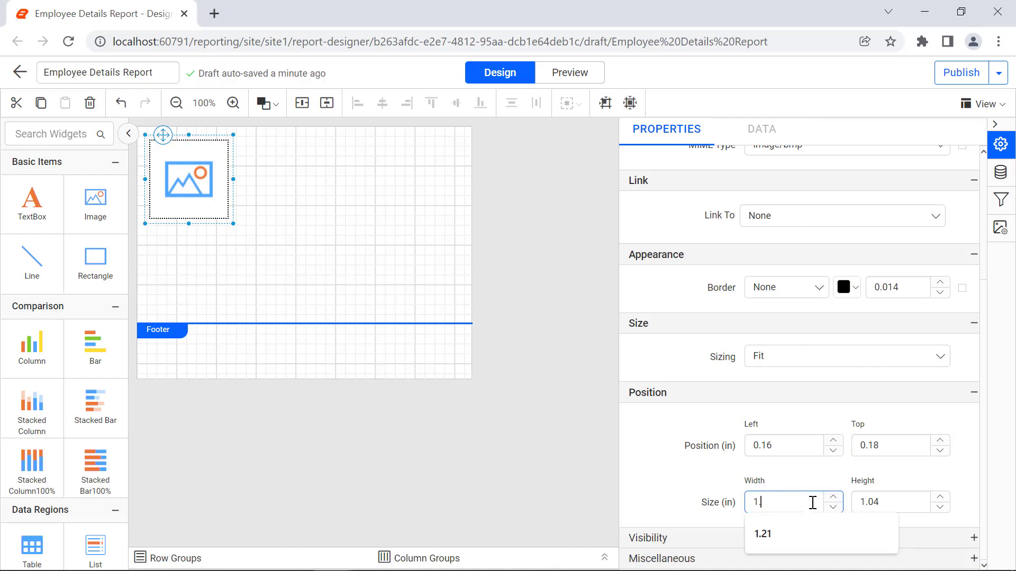
pyautogui.click(832, 525)
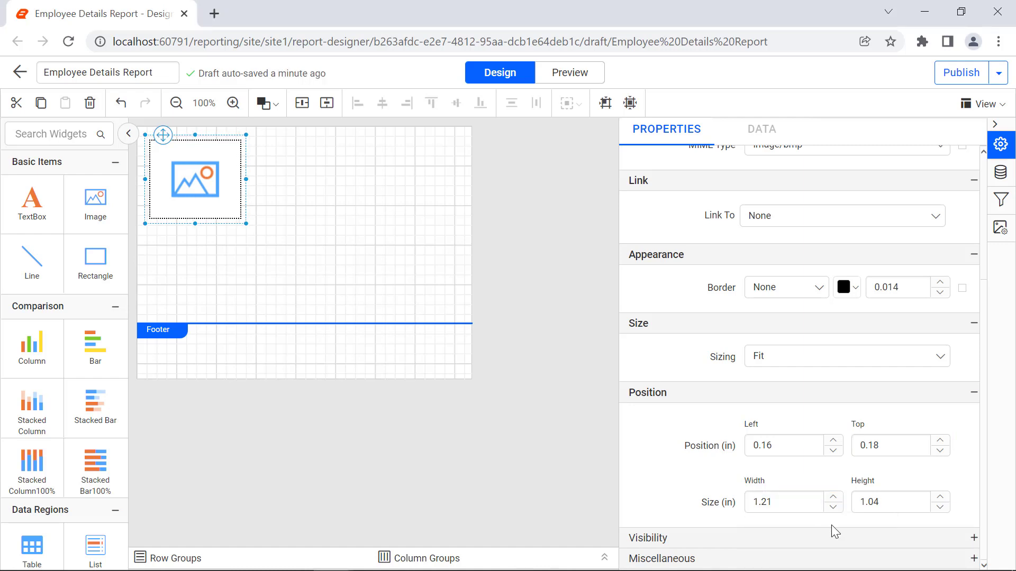
pyautogui.click(886, 502)
pyautogui.write('1.06')
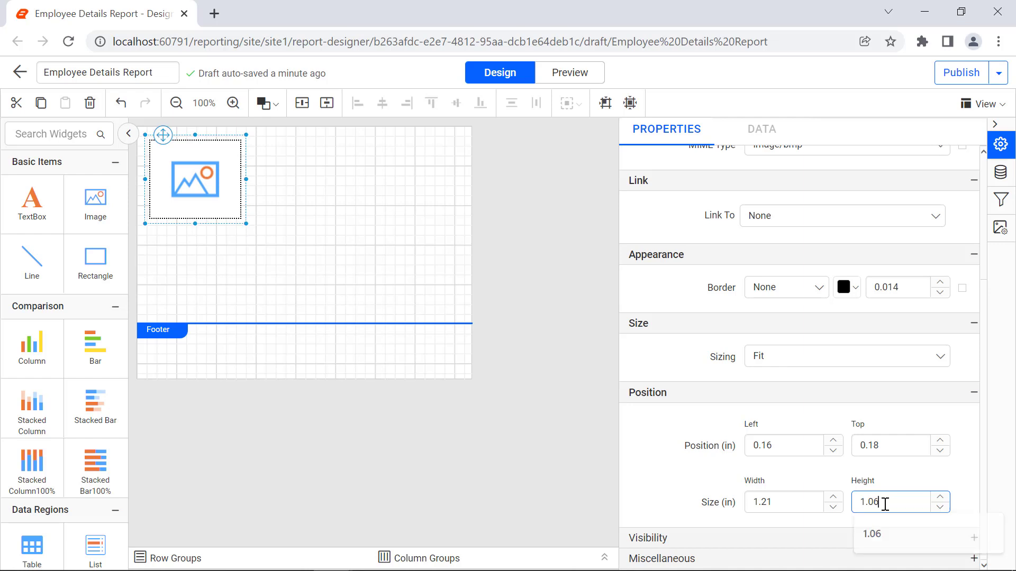
pyautogui.click(895, 525)
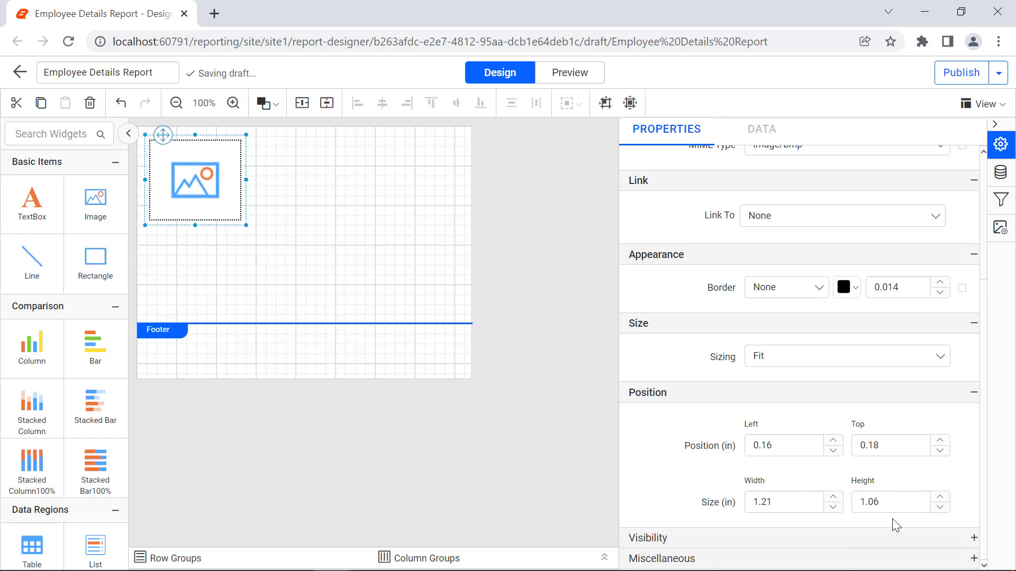
# - Add a text box beside the image, at about 1.52 in left and 0.23 in top, containing the text "DOB:"
pyautogui.moveTo(32, 201); pyautogui.dragTo(254, 150)
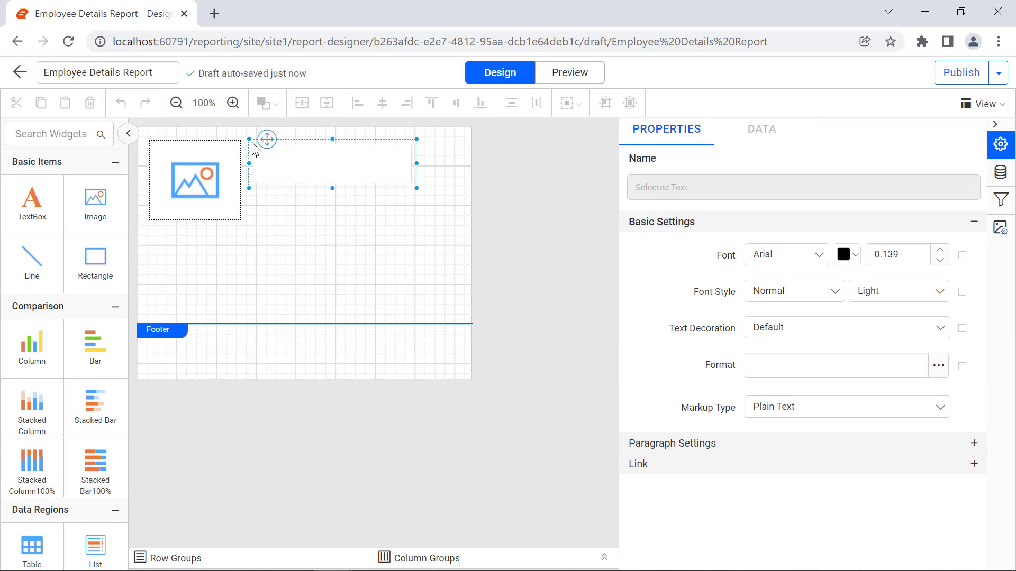
pyautogui.doubleClick(258, 152)
pyautogui.write('DOB:')
# - Set the left position of the "DOB:" text box to 1.56 in
pyautogui.scroll(-3, 830, 407)
pyautogui.doubleClick(803, 447)
pyautogui.write('1.5')
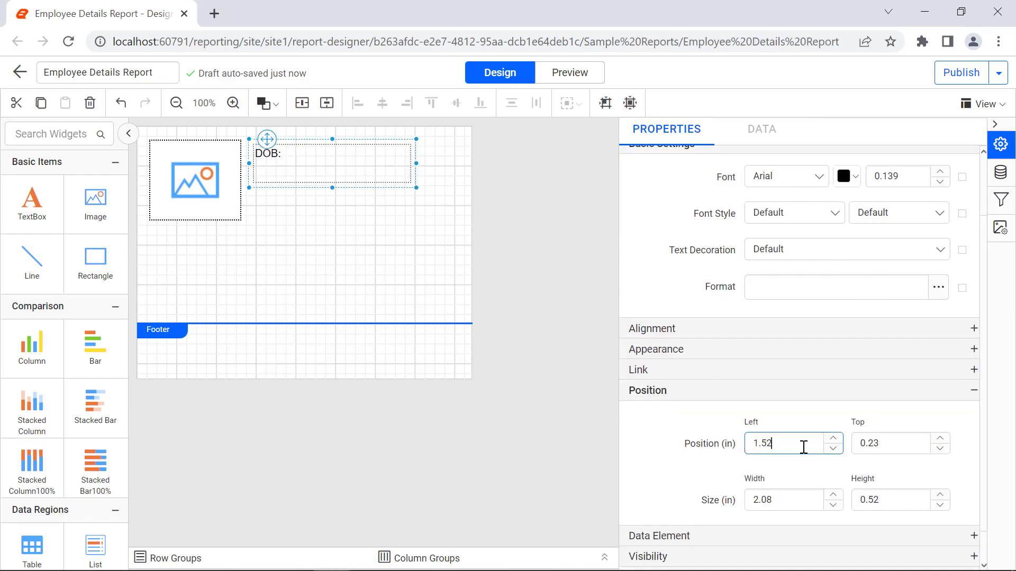
pyautogui.write('6')
pyautogui.click(804, 457)
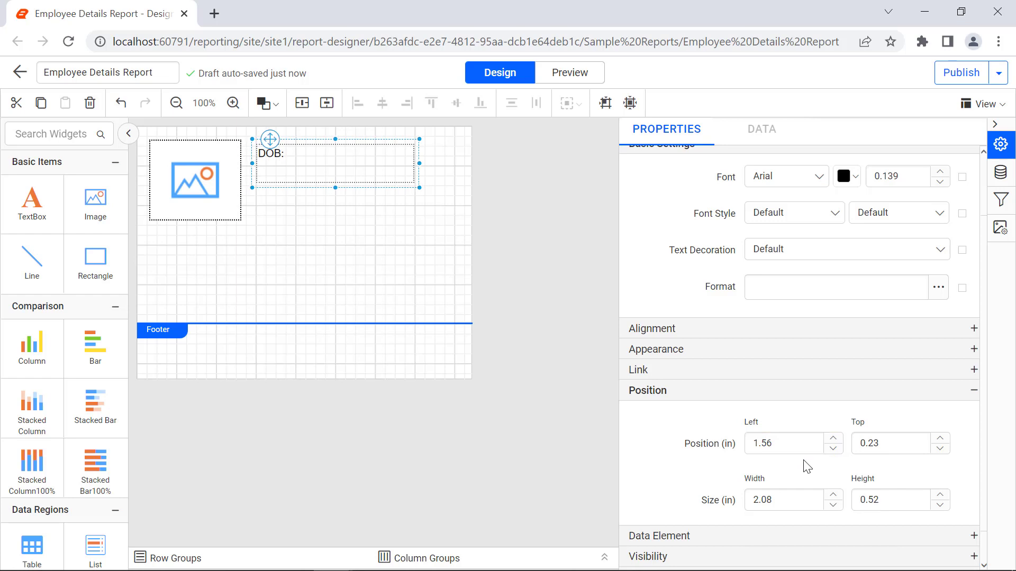
# - Set the top position of the "DOB:" text box to 0.30 in
pyautogui.doubleClick(896, 444)
pyautogui.click(898, 445)
pyautogui.press('BackSpace')
pyautogui.press('BackSpace')
pyautogui.write('30')
pyautogui.click(901, 465)
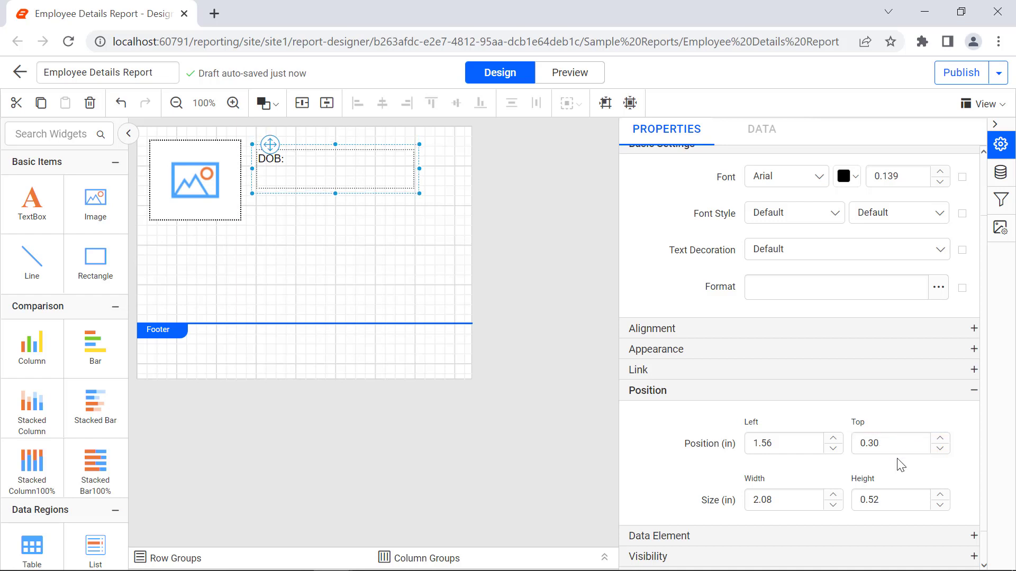
# - Resize the "DOB:" text box to 0.46 in wide and 0.24 in high
pyautogui.doubleClick(802, 500)
pyautogui.write('0.46')
pyautogui.click(805, 517)
pyautogui.click(889, 501)
pyautogui.press('BackSpace')
pyautogui.press('BackSpace')
pyautogui.write('24')
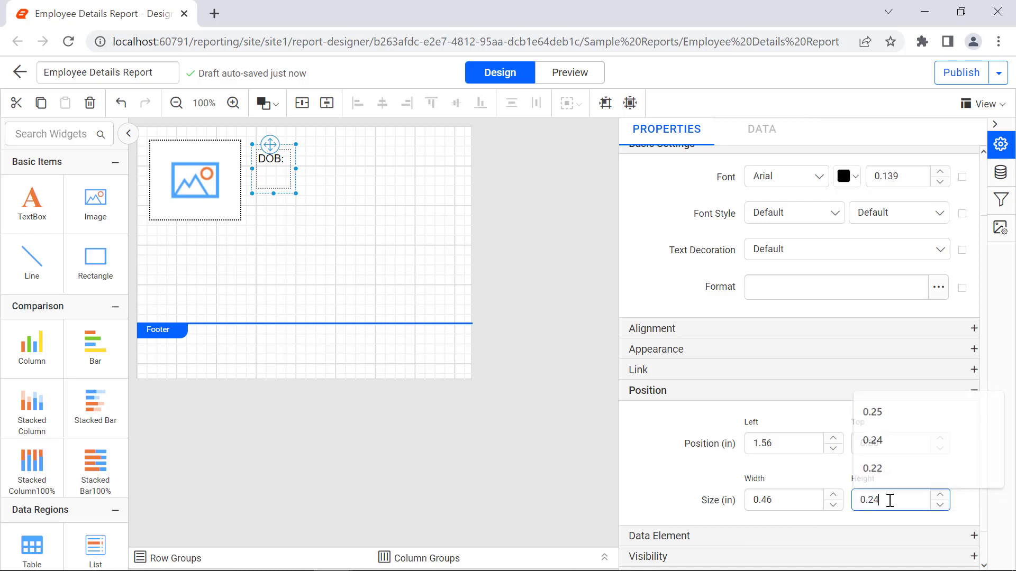
pyautogui.click(896, 523)
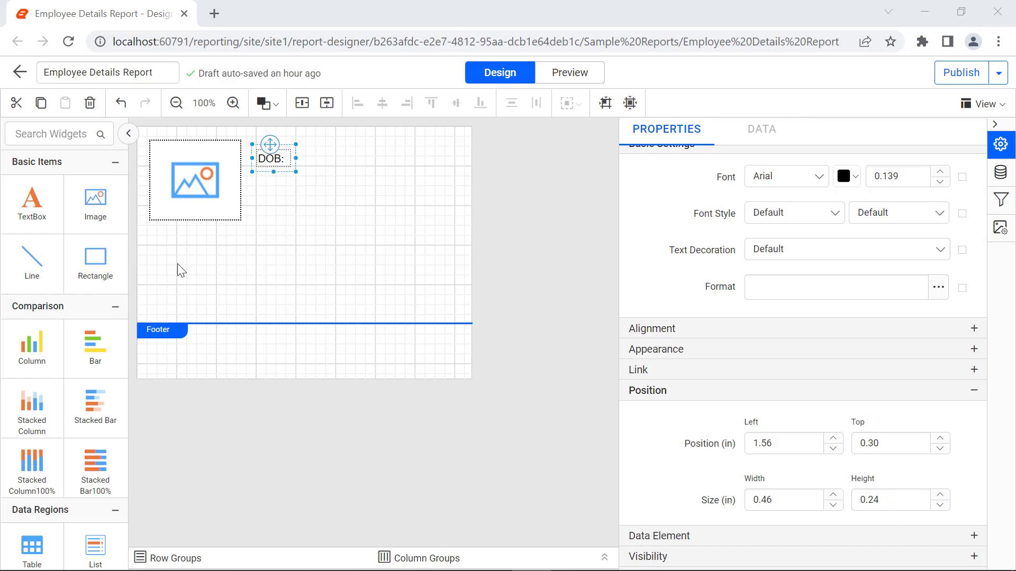
# - Add a text box below "DOB:", at about 1.57 in left and 0.65 in top, containing the text "DOJ:"
pyautogui.moveTo(31, 201); pyautogui.dragTo(256, 180)
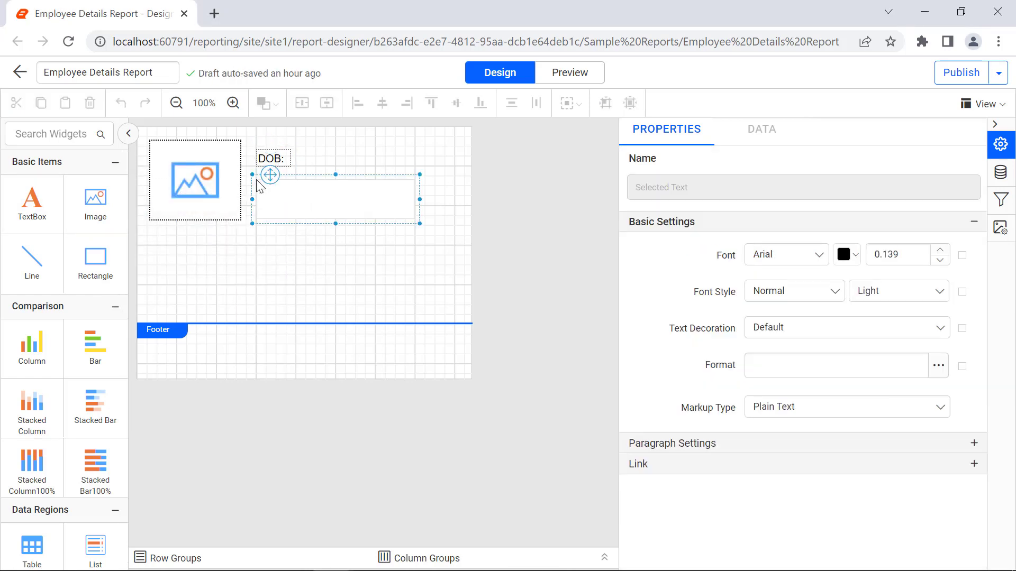
pyautogui.write('DOJ:')
pyautogui.moveTo(270, 175); pyautogui.dragTo(270, 173)
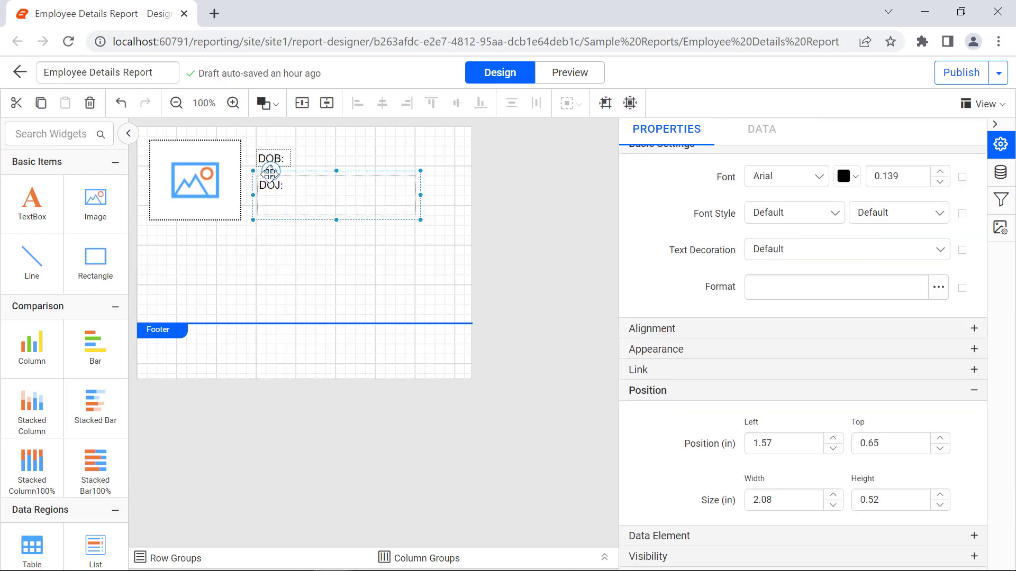
# - Left-align the "DOJ:" text box with the "DOB:" text box and make both the same size
pyautogui.click(271, 159)
pyautogui.keyDown('ctrl'); pyautogui.click(290, 191); pyautogui.keyUp('ctrl')
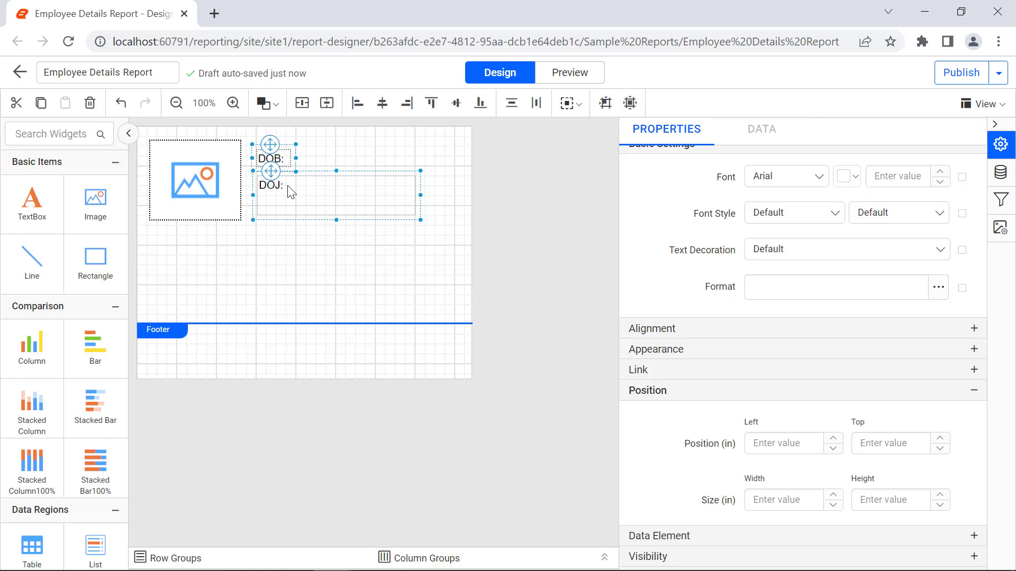
pyautogui.click(358, 112)
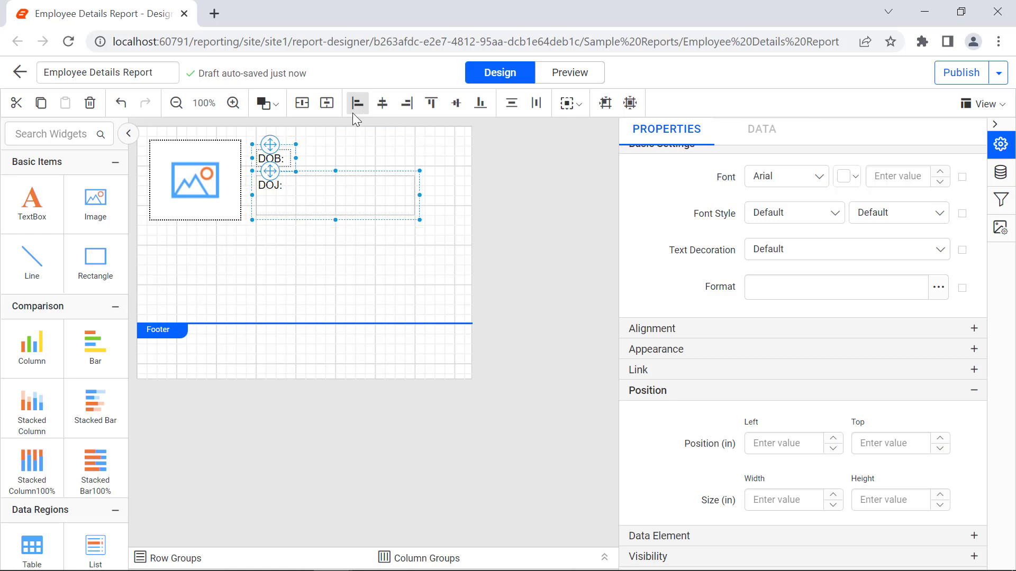
pyautogui.click(560, 110)
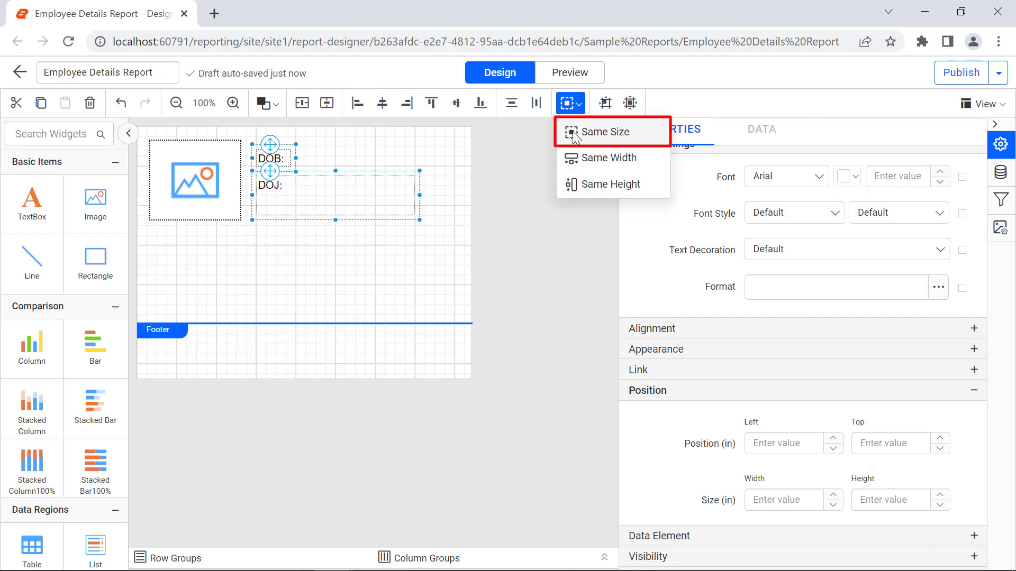
pyautogui.click(573, 134)
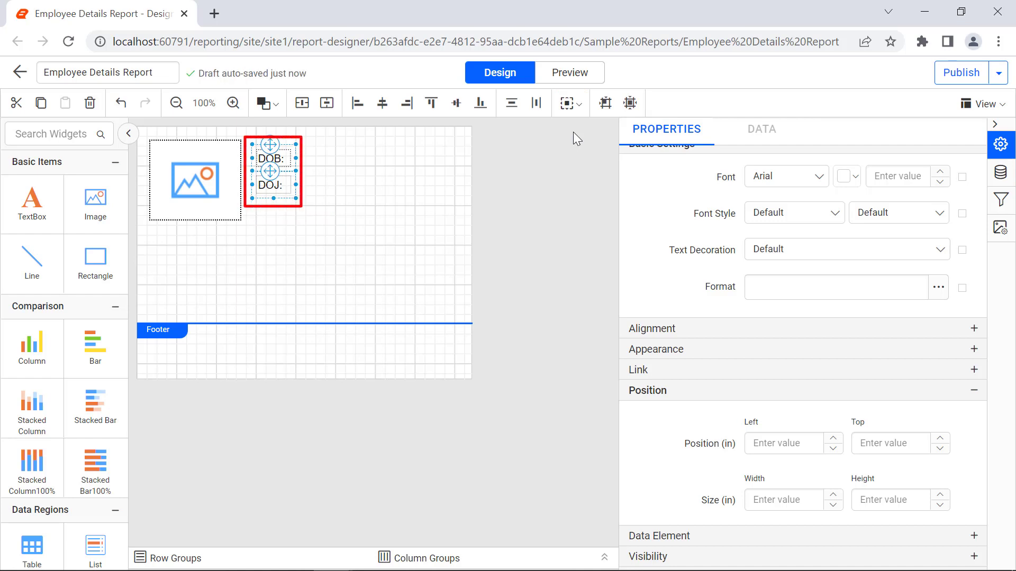
# - Add a text box directly below "DOJ:" containing the text "Gain:"
pyautogui.moveTo(31, 204)
pyautogui.mouseDown()
pyautogui.moveTo(254, 219)
pyautogui.moveTo(270, 198)
pyautogui.mouseUp()
pyautogui.doubleClick(290, 210)
pyautogui.write('Gain:')
# - Make the "Gain:" text box the same size as the "DOJ:" text box
pyautogui.moveTo(328, 250); pyautogui.dragTo(252, 150)
pyautogui.click(570, 102)
pyautogui.click(572, 129)
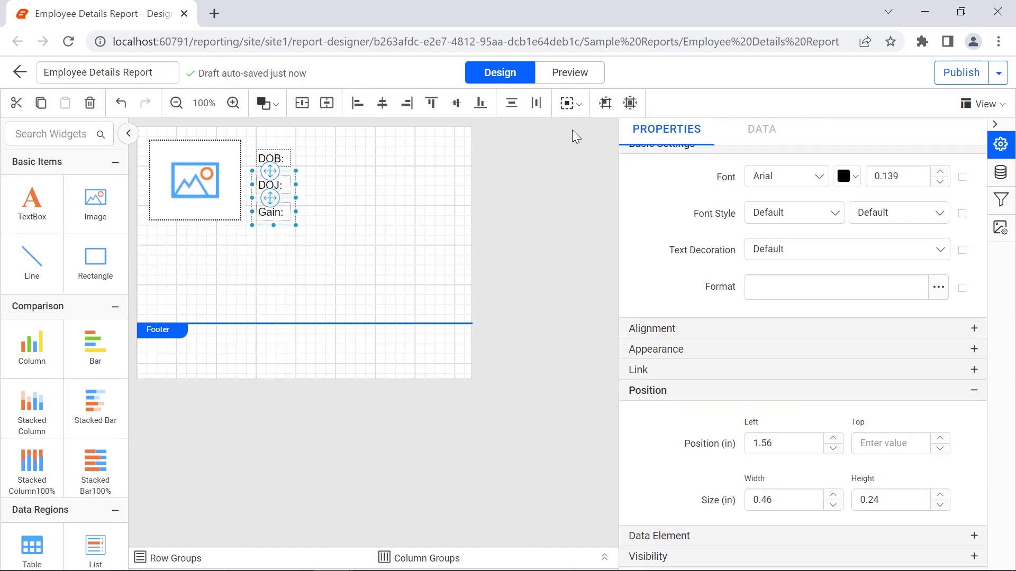
pyautogui.click(572, 129)
pyautogui.click(351, 195)
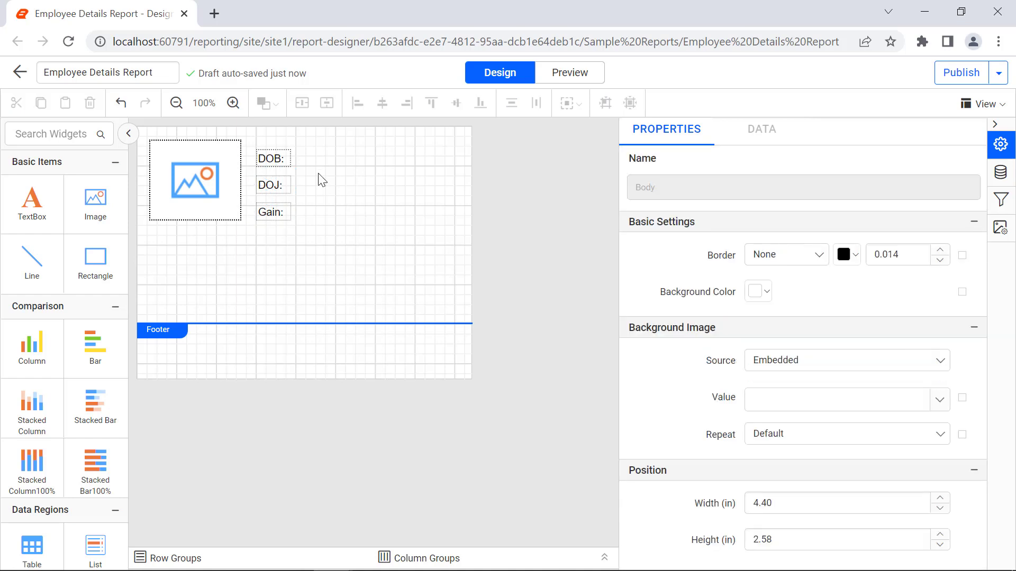
# - Set the font of the "DOB:", "DOJ:" and "Gain:" text boxes to Segoe UI
pyautogui.click(289, 163)
pyautogui.keyDown('ctrl'); pyautogui.click(290, 191); pyautogui.keyUp('ctrl')
pyautogui.keyDown('ctrl'); pyautogui.click(286, 217); pyautogui.keyUp('ctrl')
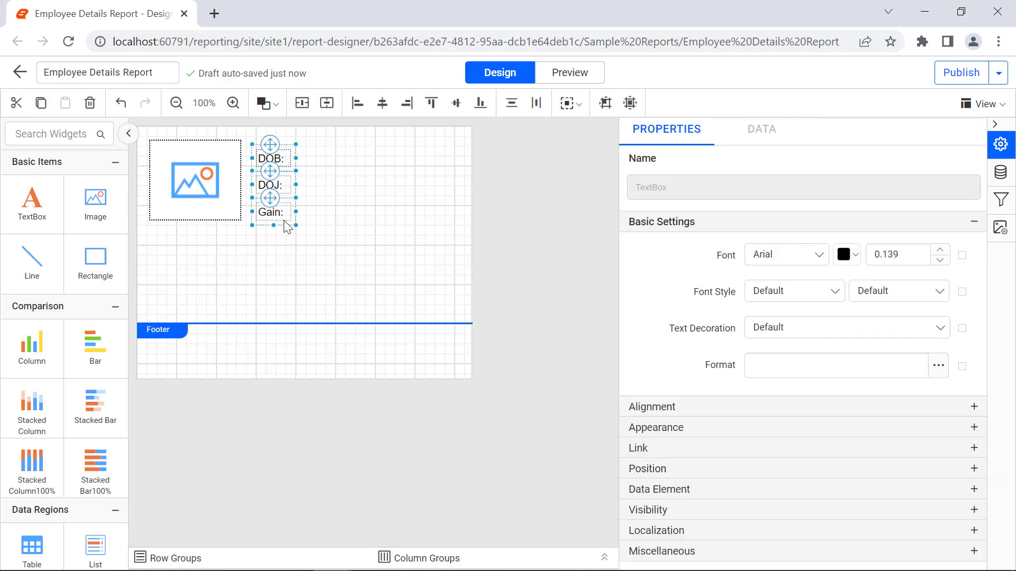
pyautogui.click(769, 260)
pyautogui.write('Seg')
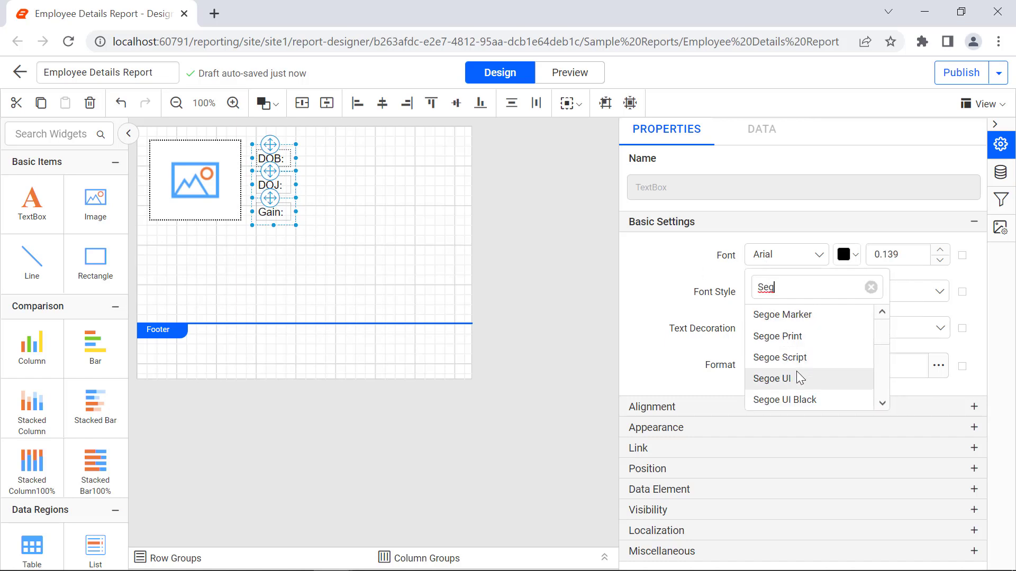
pyautogui.click(773, 379)
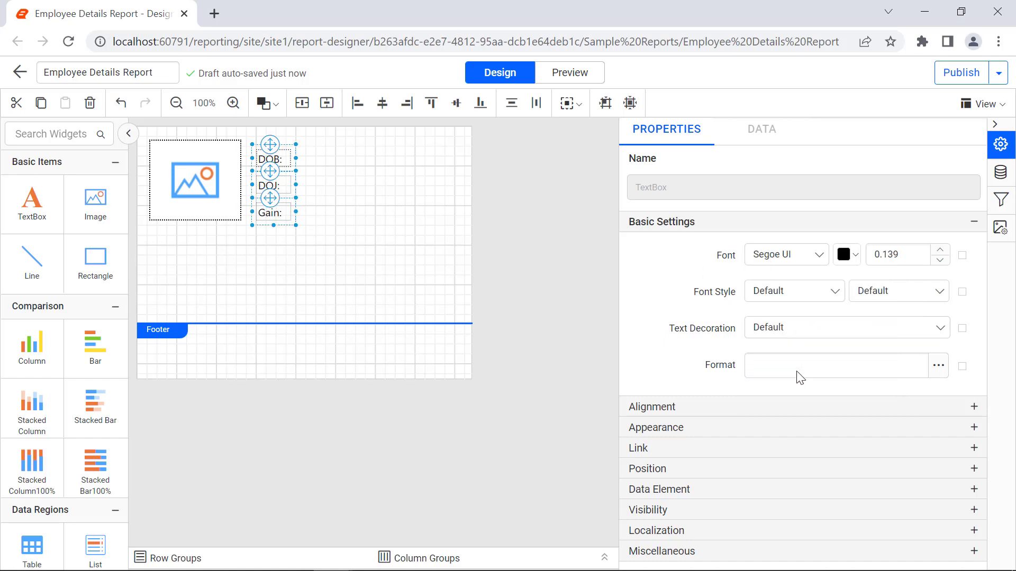
# - Set the font weight of the three selected label text boxes to Bold
pyautogui.click(863, 299)
pyautogui.scroll(-2, 878, 357)
pyautogui.click(880, 393)
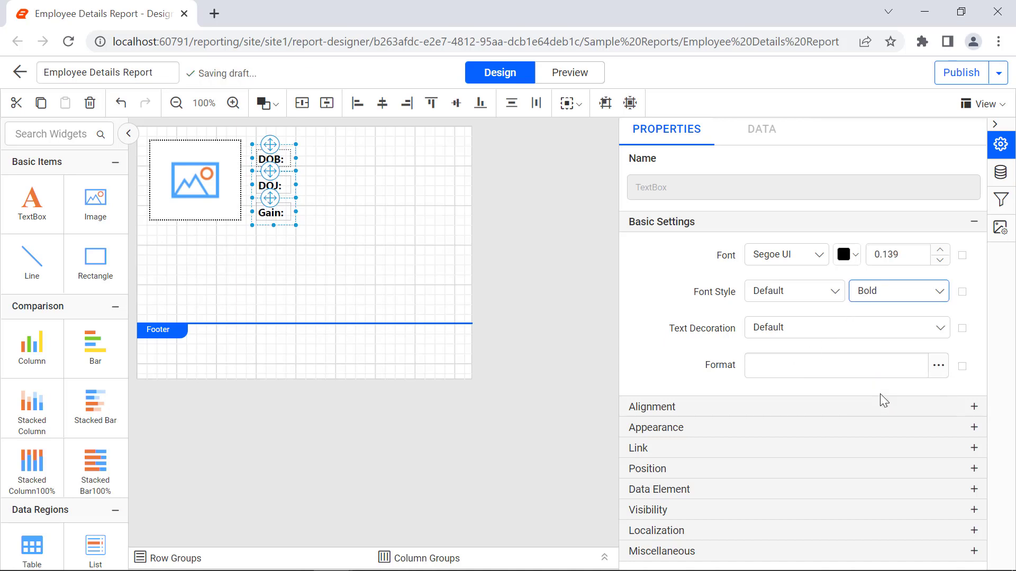
# - Set the text alignment of the three selected label text boxes to Left
pyautogui.click(881, 407)
pyautogui.click(939, 361)
pyautogui.click(943, 404)
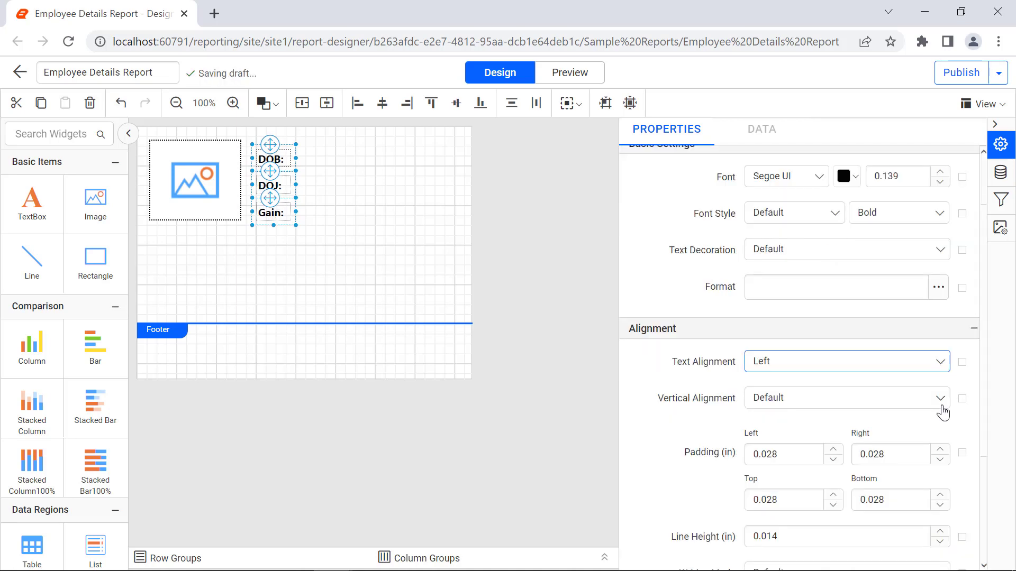
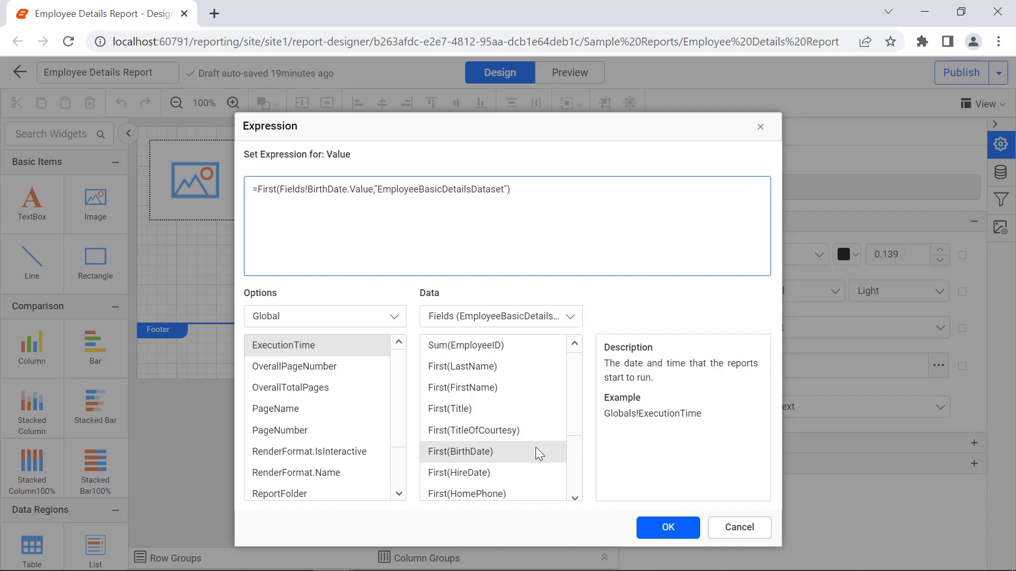
# - Apply the First(BirthDate) expression from EmployeeBasicDetailsDataset to the text box beside "DOB:"
pyautogui.click(650, 530)
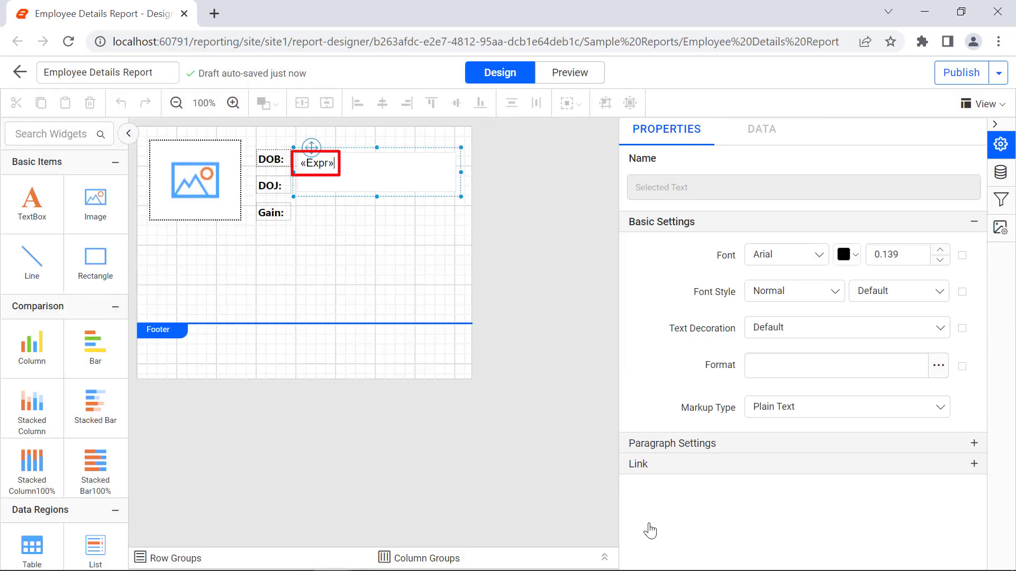
pyautogui.click(430, 195)
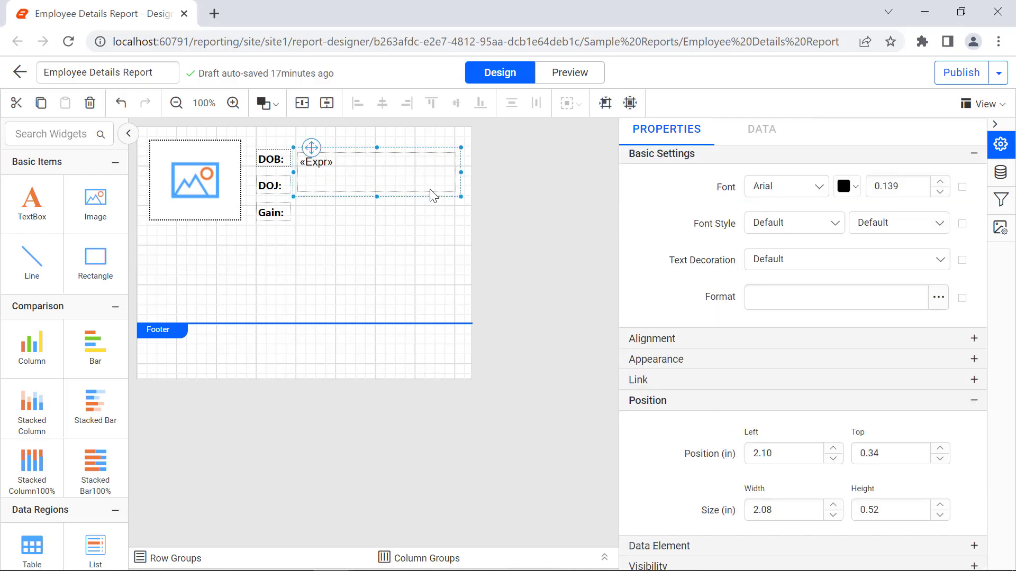
# - Position the birth date expression text box at 2.03 in left and 0.30 in top
pyautogui.click(783, 453)
pyautogui.write('2.1')
pyautogui.press('BackSpace')
pyautogui.write('03')
pyautogui.click(793, 476)
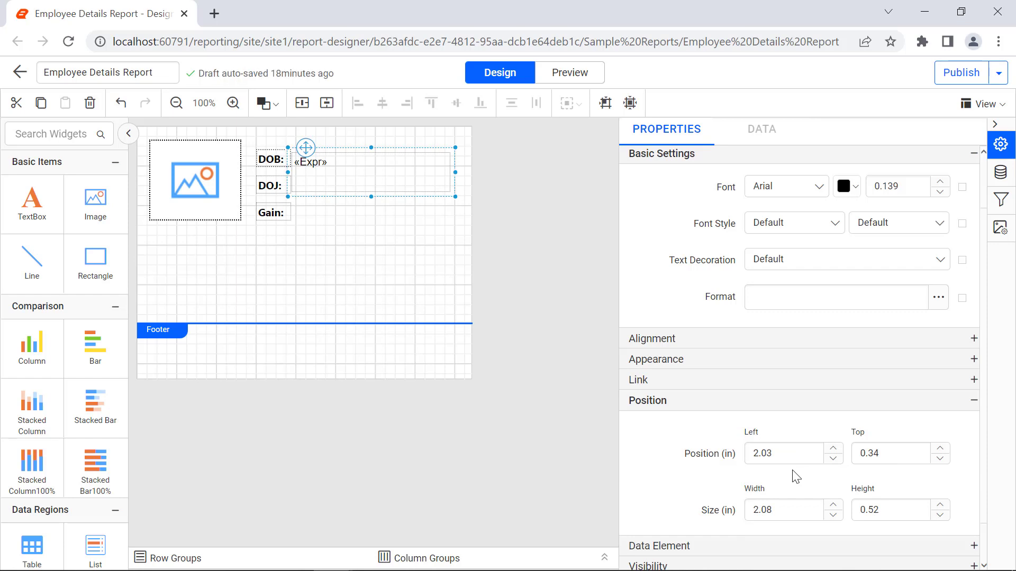
pyautogui.click(887, 454)
pyautogui.press('BackSpace')
pyautogui.write('0')
pyautogui.click(889, 471)
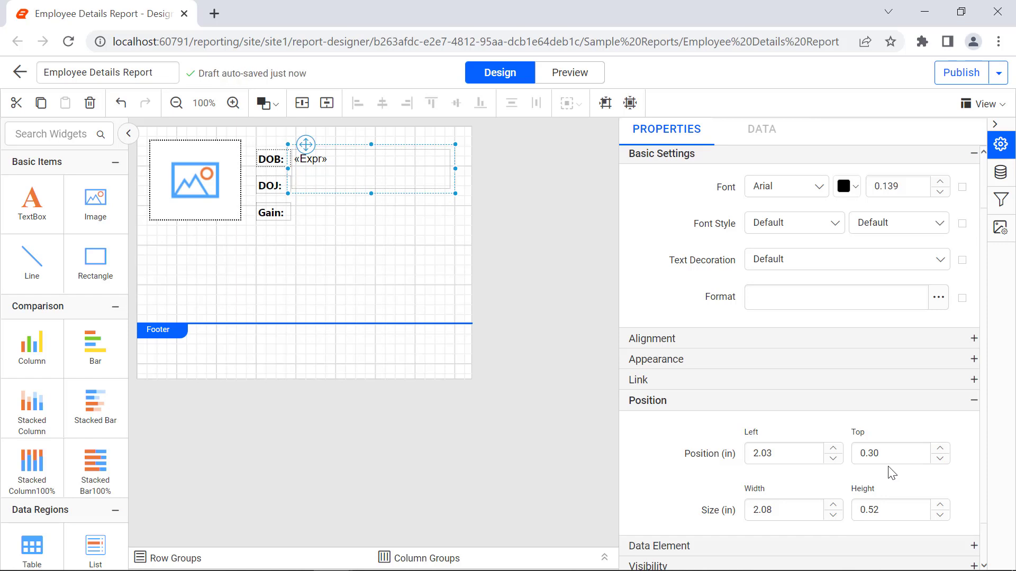
# - Resize the birth date expression text box to 2.18 in wide and 0.24 in high
pyautogui.doubleClick(802, 508)
pyautogui.write('2.18')
pyautogui.click(812, 528)
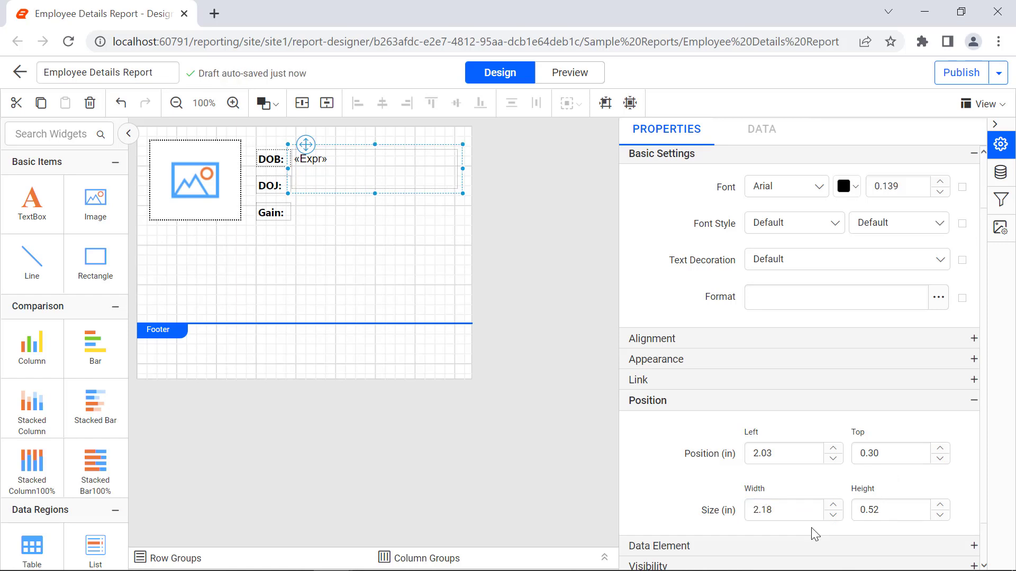
pyautogui.doubleClick(878, 510)
pyautogui.write('0.24')
pyautogui.click(885, 530)
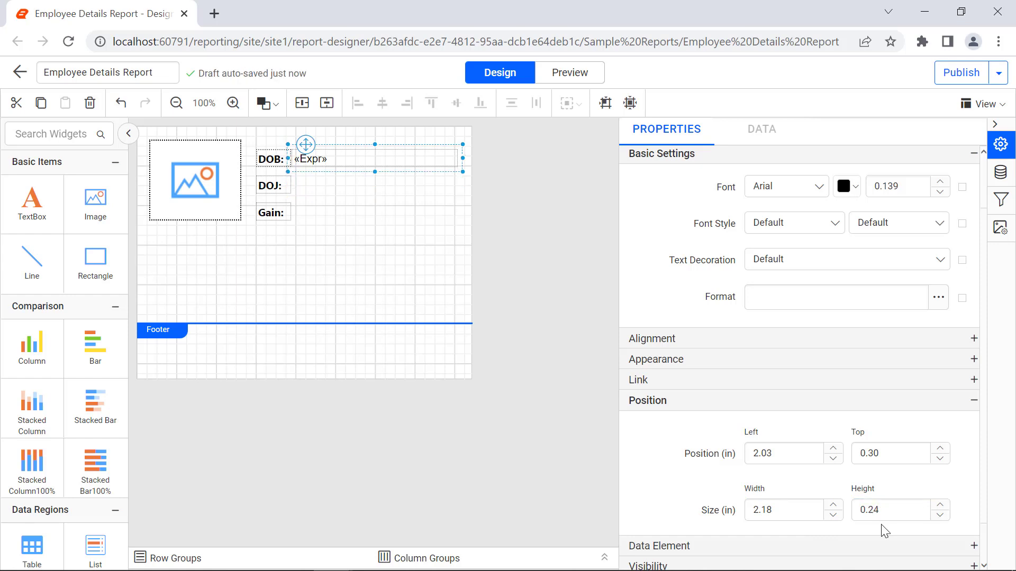
pyautogui.click(204, 272)
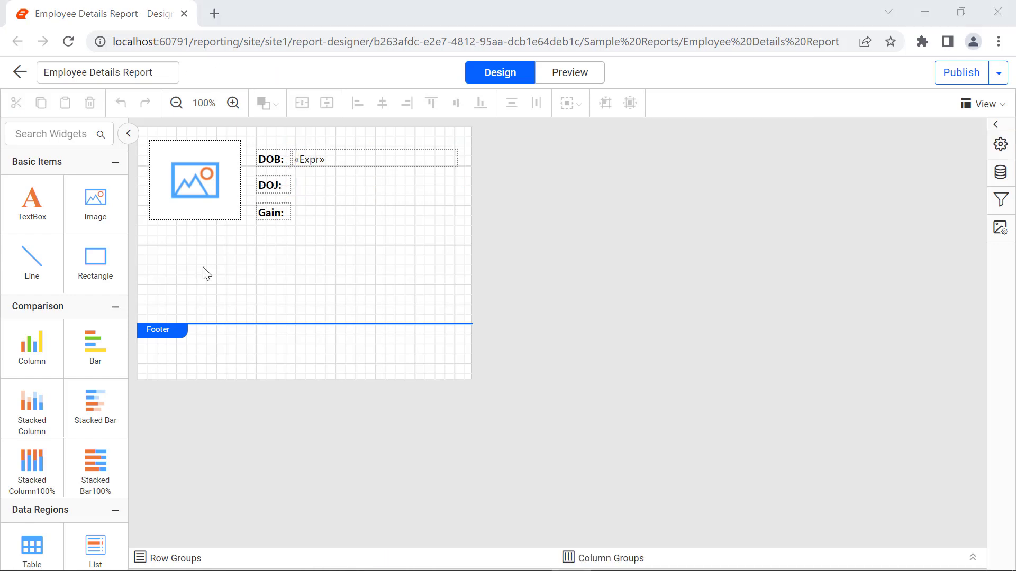
# - Add a text box beside "DOJ:" with the value expression First(HireDate) from EmployeeBasicDetailsDataset
pyautogui.moveTo(32, 204); pyautogui.dragTo(307, 193)
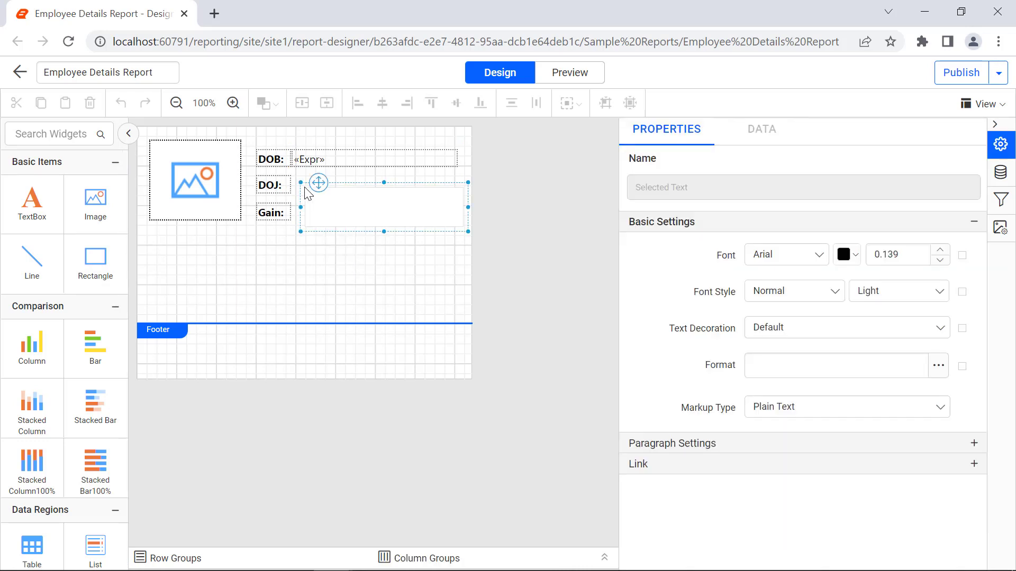
pyautogui.rightClick(320, 199)
pyautogui.click(365, 280)
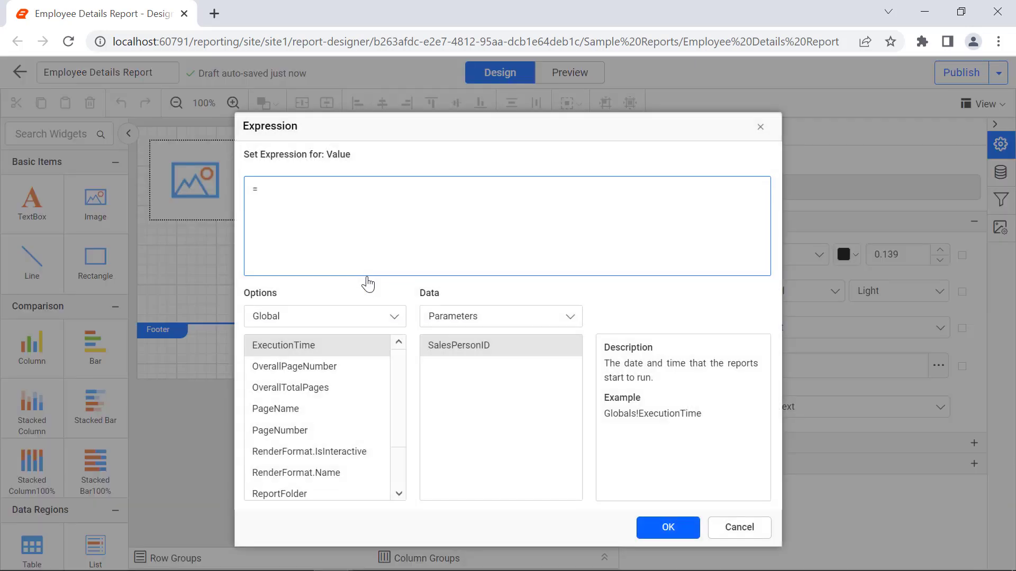
pyautogui.click(466, 316)
pyautogui.click(477, 358)
pyautogui.doubleClick(503, 470)
pyautogui.click(641, 530)
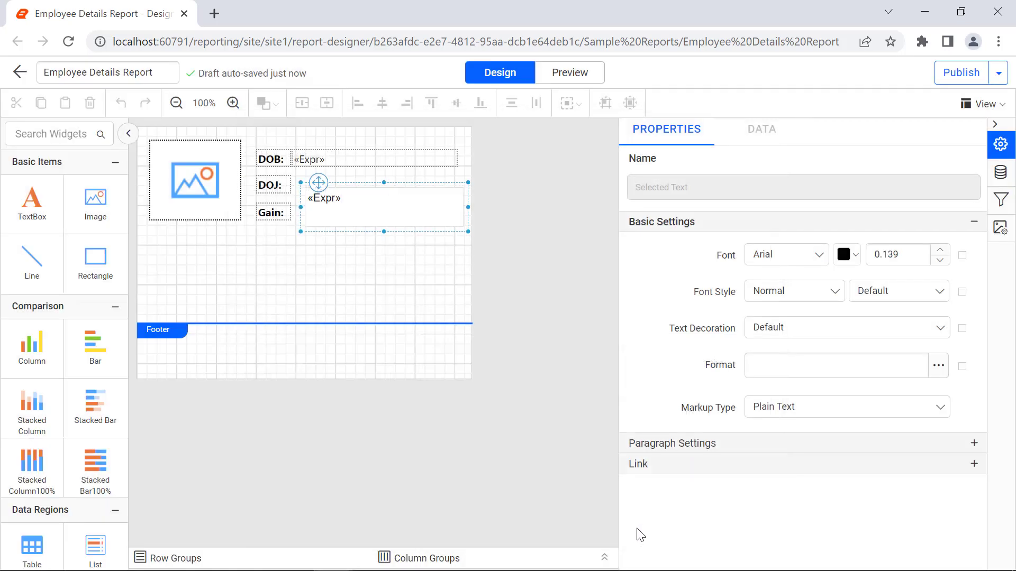
# - Left-align the hire date expression text box with the birth date one and make both the same size
pyautogui.click(438, 232)
pyautogui.keyDown('ctrl'); pyautogui.click(370, 159); pyautogui.keyUp('ctrl')
pyautogui.keyDown('ctrl'); pyautogui.click(433, 202); pyautogui.keyUp('ctrl')
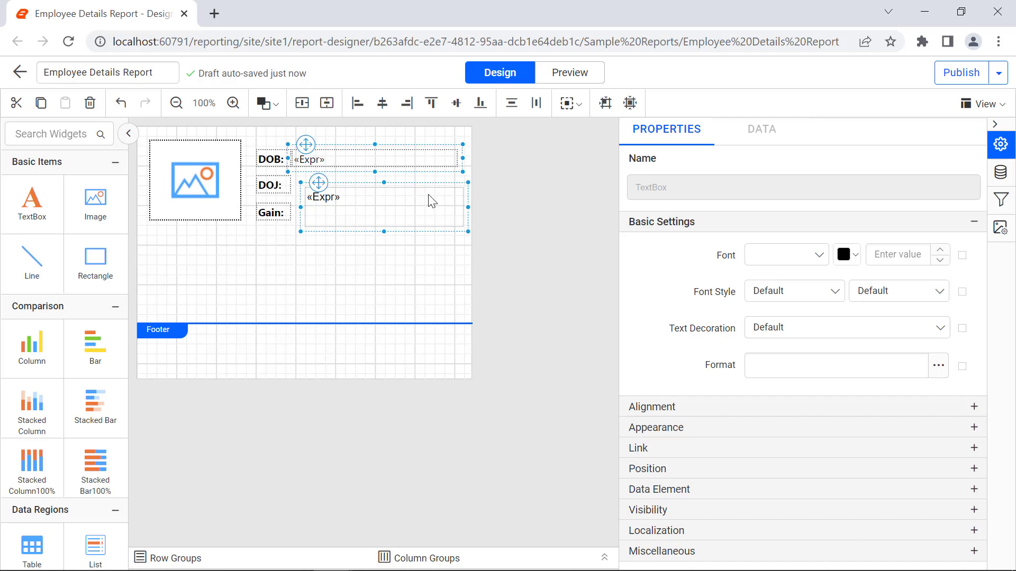
pyautogui.click(359, 104)
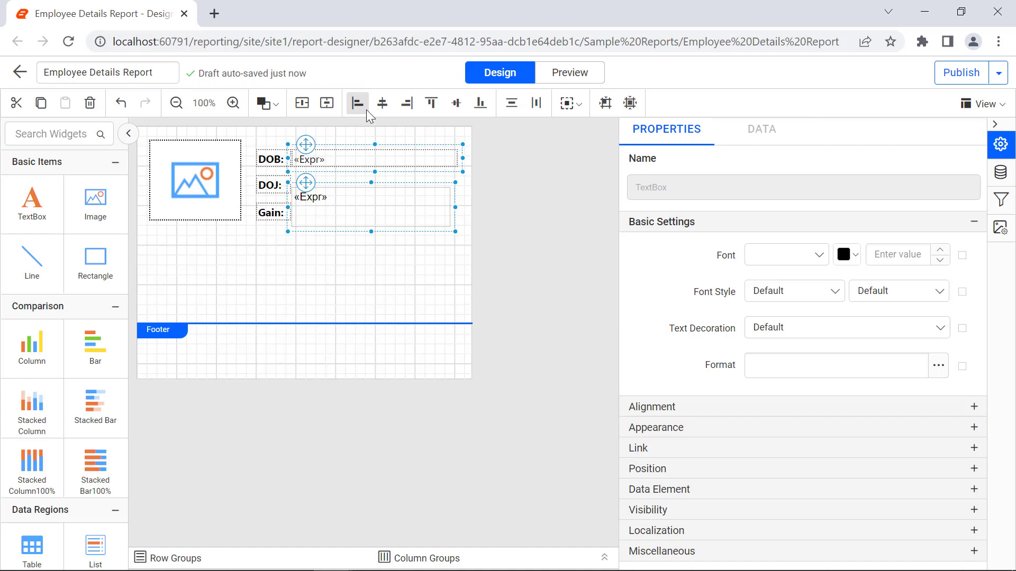
pyautogui.click(569, 106)
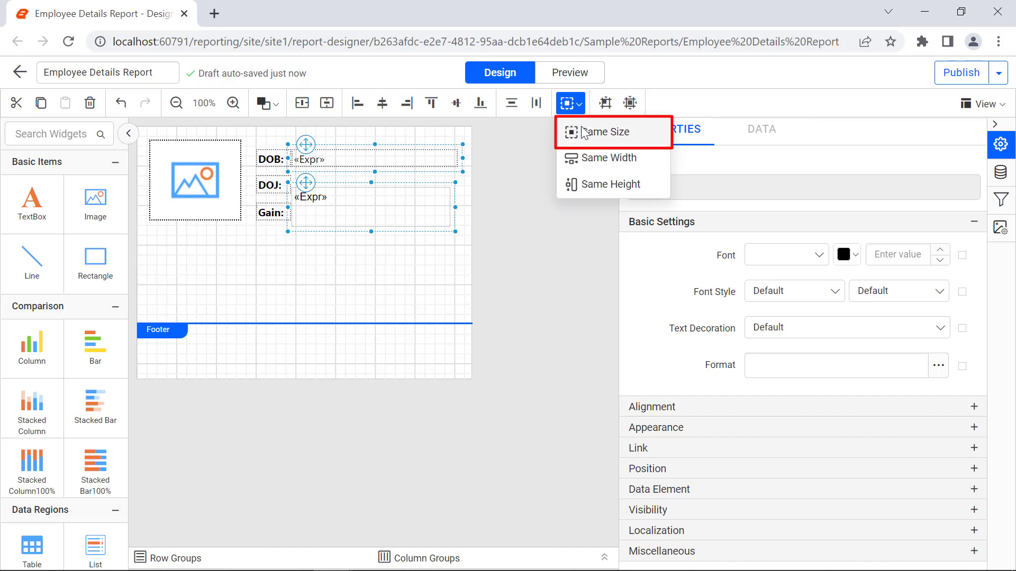
pyautogui.click(584, 132)
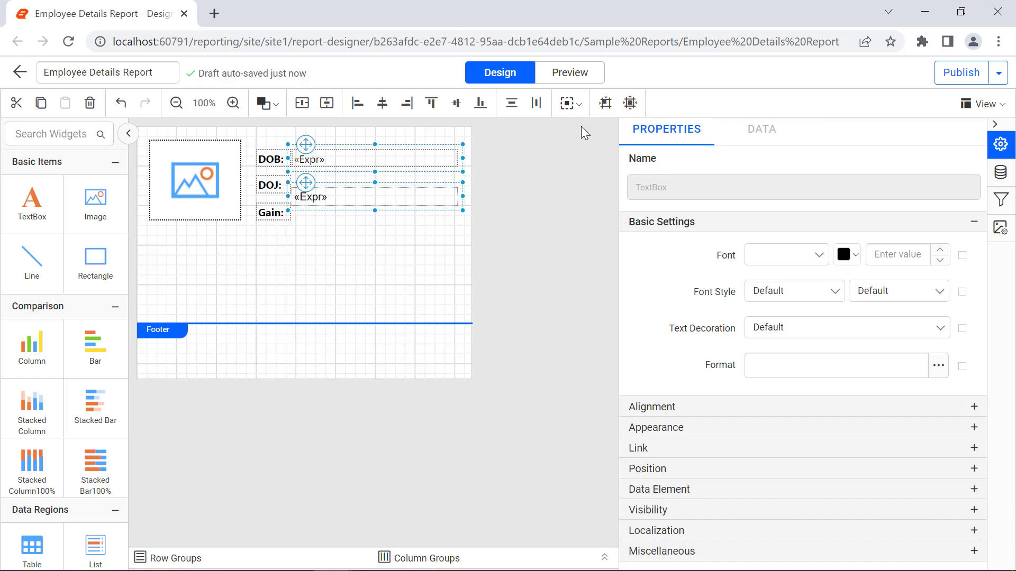
pyautogui.click(373, 234)
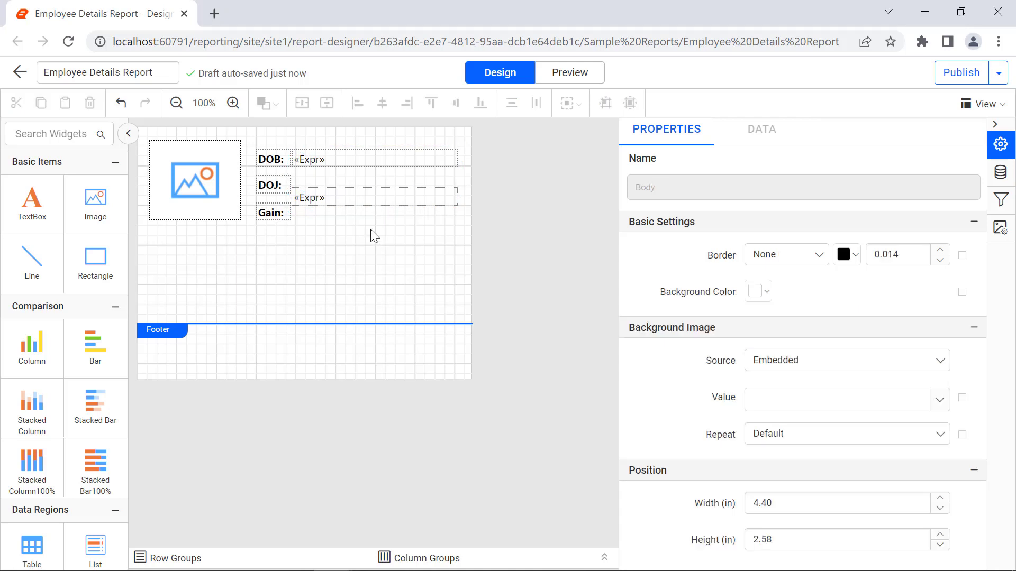
# - Top-align the hire date expression text box with the "DOJ:" label
pyautogui.click(294, 196)
pyautogui.keyDown('ctrl'); pyautogui.click(320, 201); pyautogui.keyUp('ctrl')
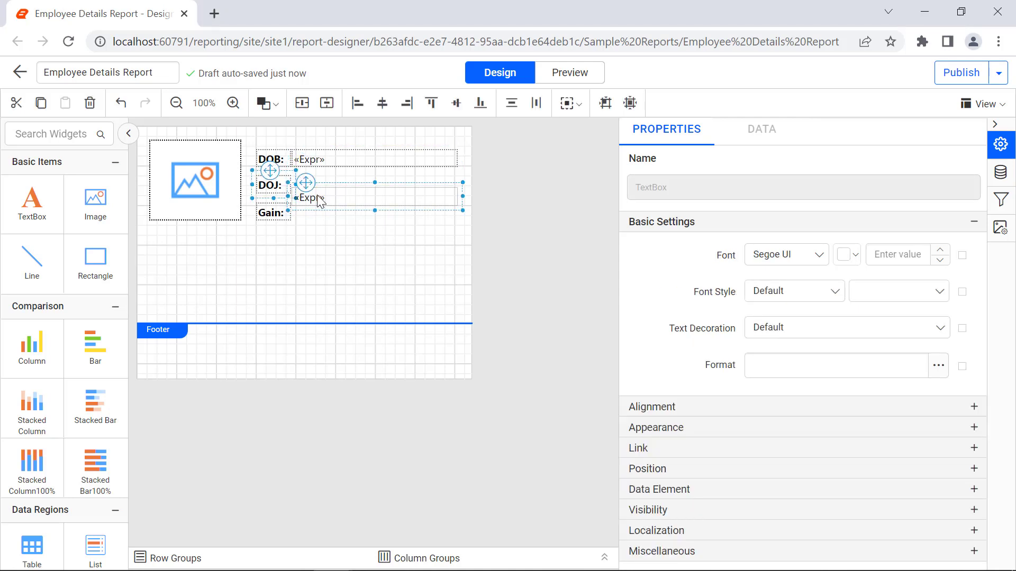
pyautogui.click(432, 109)
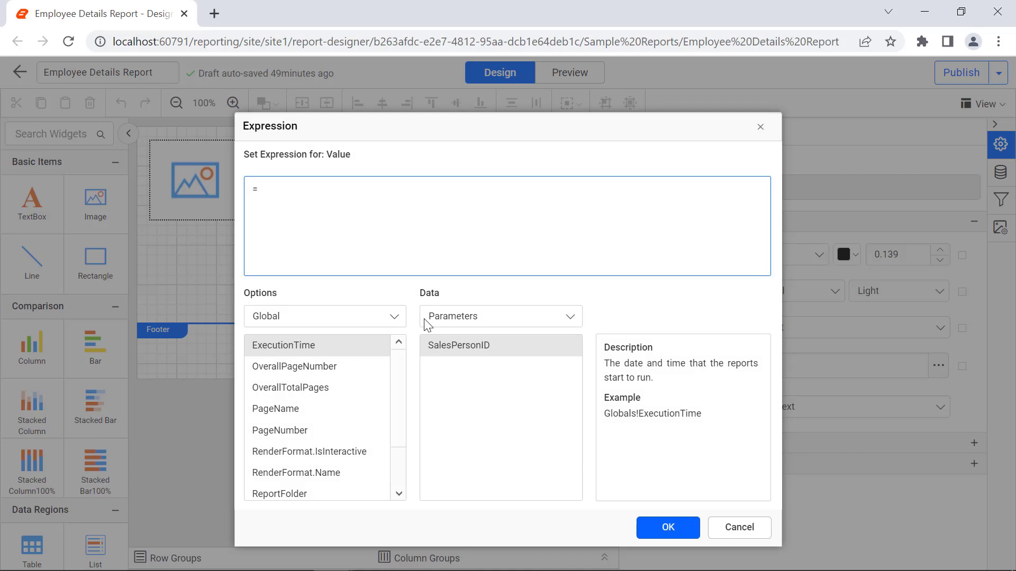
# - Set the text box beside "Gain:" to a First field expression from EmployeeBasicDetailsDataset and top-align it with the "Gain:" label
pyautogui.click(500, 316)
pyautogui.click(476, 360)
pyautogui.scroll(-3, 500, 418)
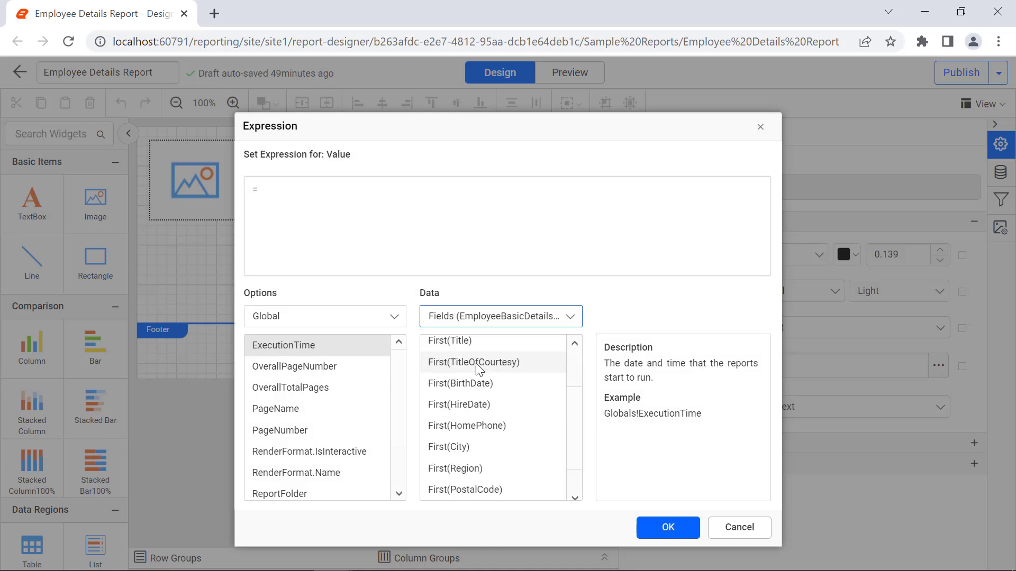
pyautogui.doubleClick(458, 424)
pyautogui.click(667, 527)
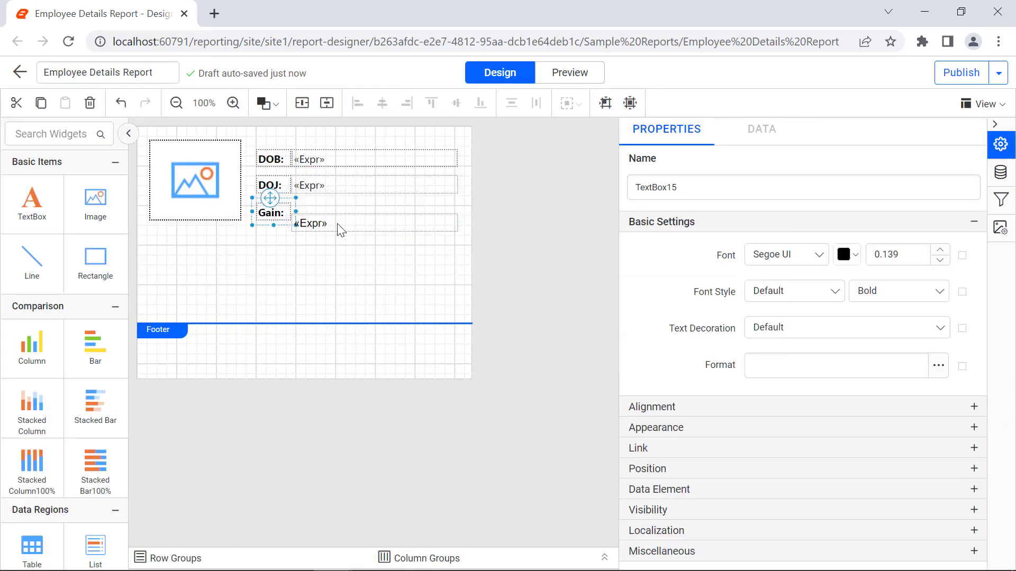
pyautogui.keyDown('ctrl'); pyautogui.click(341, 231); pyautogui.keyUp('ctrl')
pyautogui.click(429, 109)
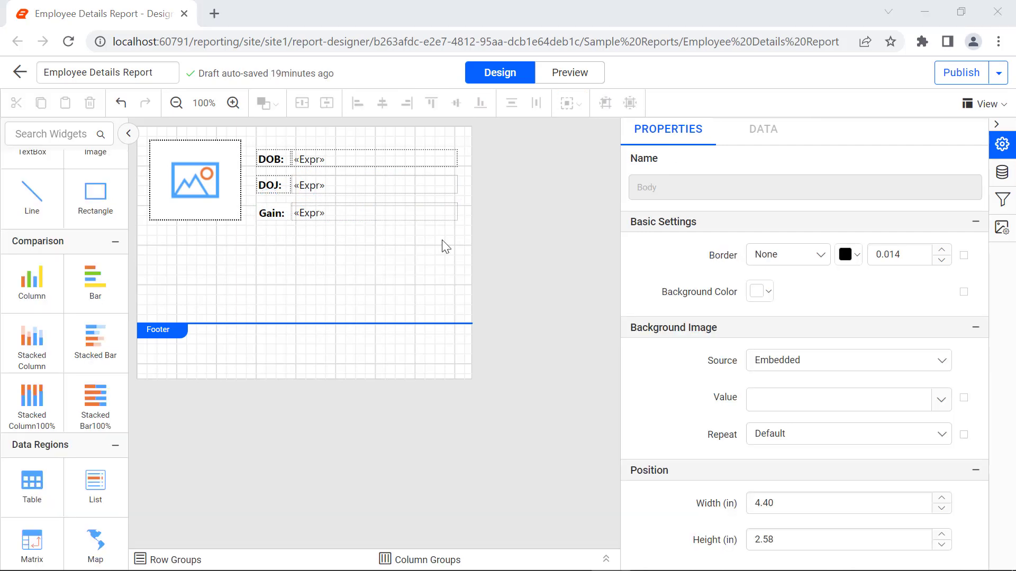
# - Format the gain expression text box as Currency with the 1000 separator enabled
pyautogui.click(435, 222)
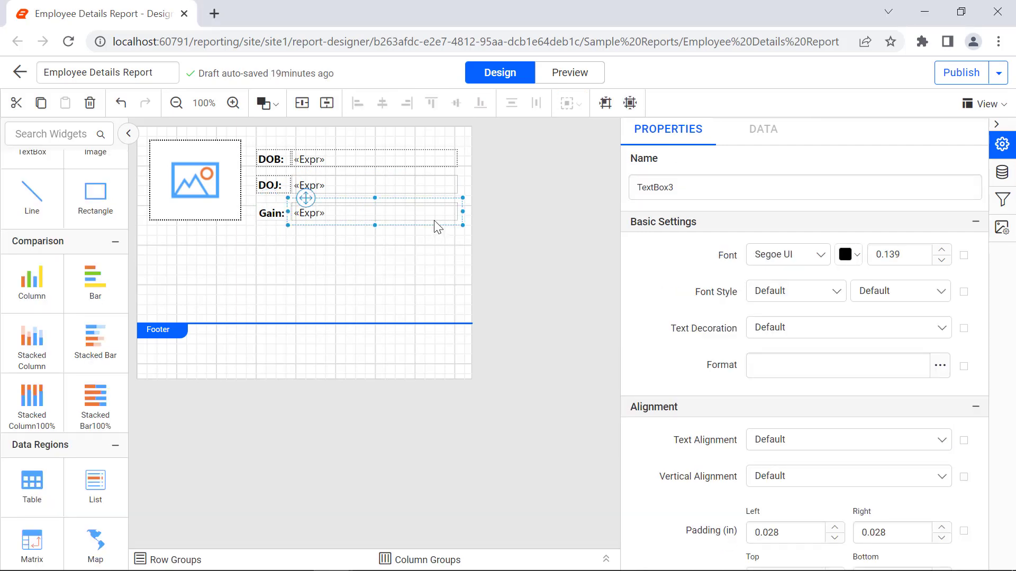
pyautogui.click(938, 370)
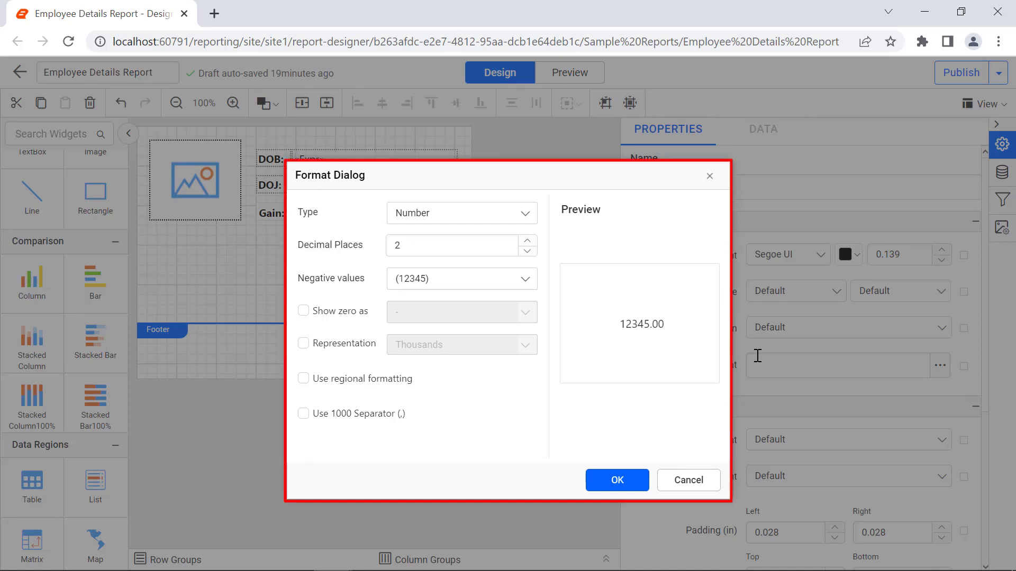
pyautogui.click(524, 216)
pyautogui.click(508, 259)
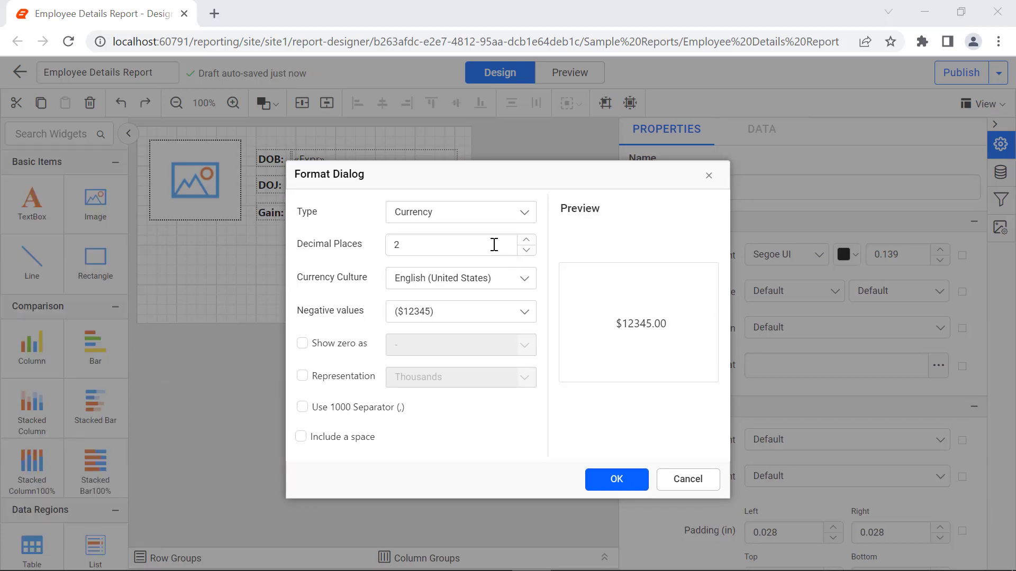
pyautogui.click(302, 407)
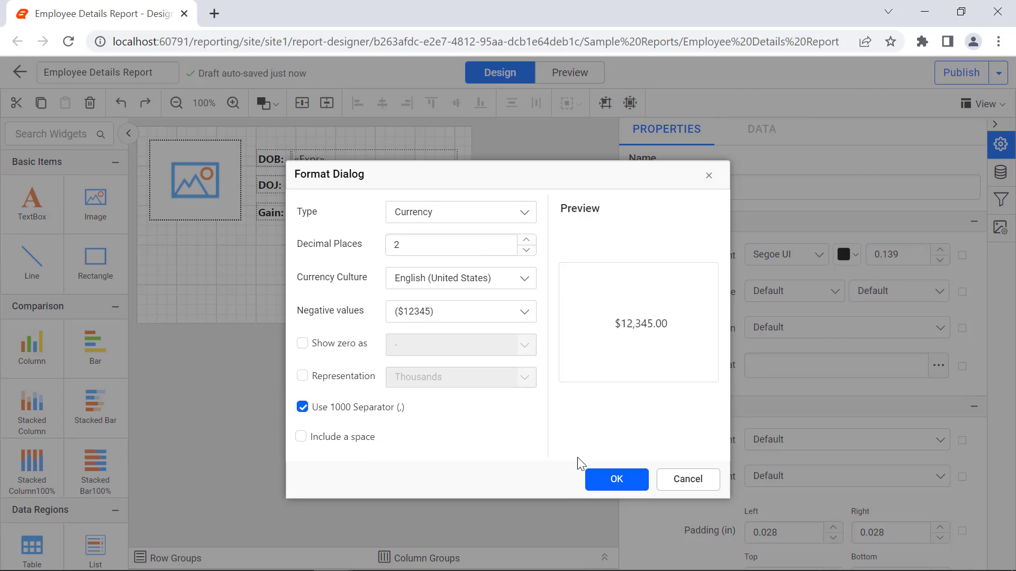
pyautogui.click(596, 482)
# - Set the text alignment of the birth date, hire date and gain expression text boxes to Left
pyautogui.click(436, 164)
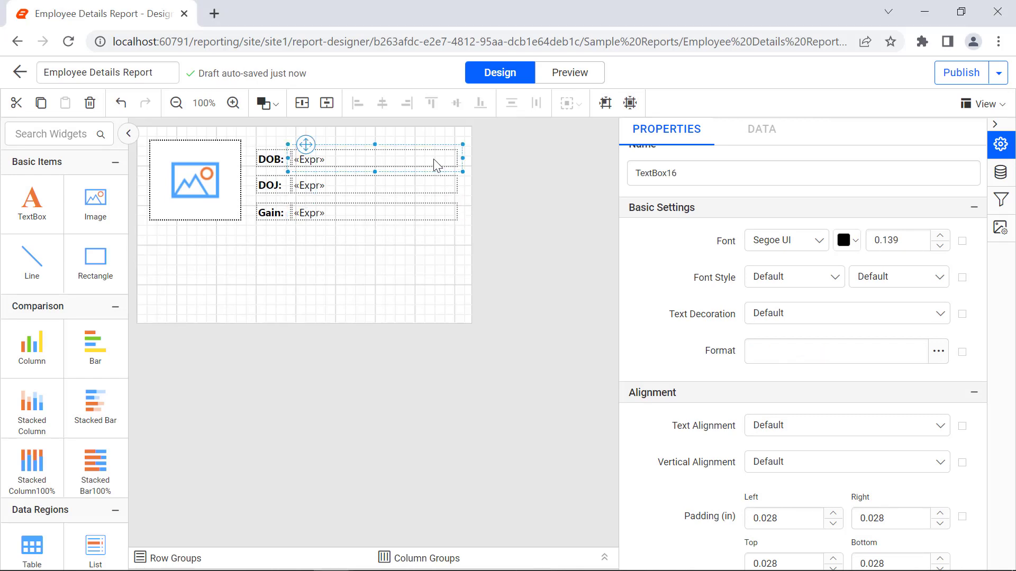
pyautogui.keyDown('ctrl'); pyautogui.click(432, 187); pyautogui.keyUp('ctrl')
pyautogui.keyDown('ctrl'); pyautogui.click(428, 216); pyautogui.keyUp('ctrl')
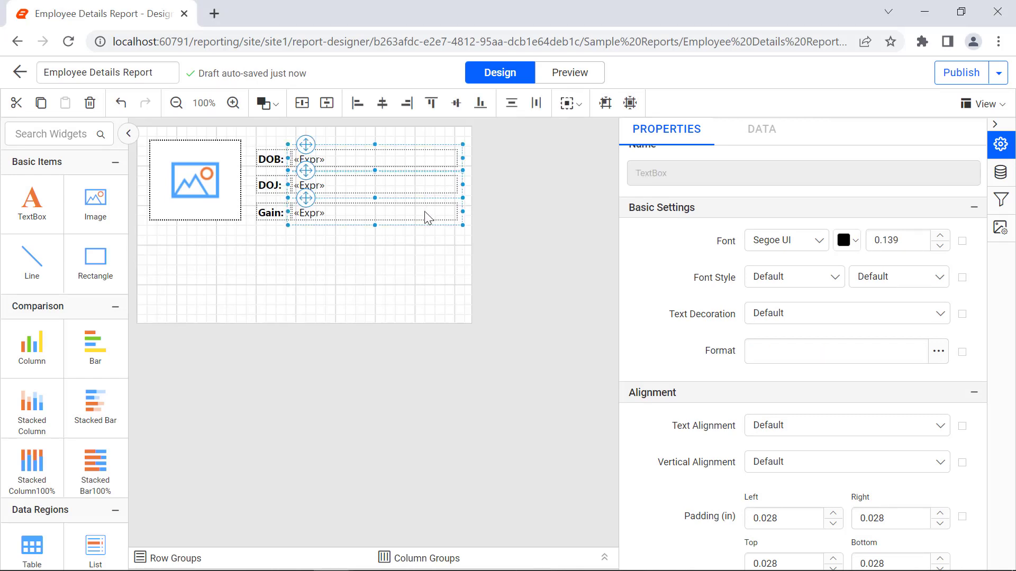
pyautogui.click(808, 427)
pyautogui.click(801, 471)
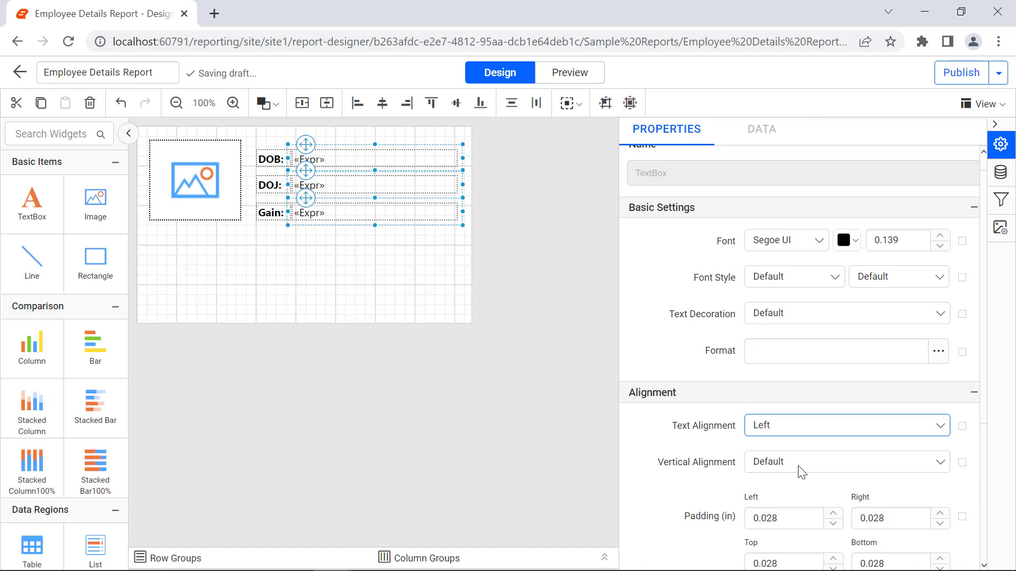
# - Add a text box below the photo with the value =First(Fields!FirstName.Value,"EmployeeBasicDetailsDataset")+" "+" "+First(Fields!LastName.Value,"EmployeeBasicDetailsDataset")
pyautogui.moveTo(32, 204); pyautogui.dragTo(153, 237)
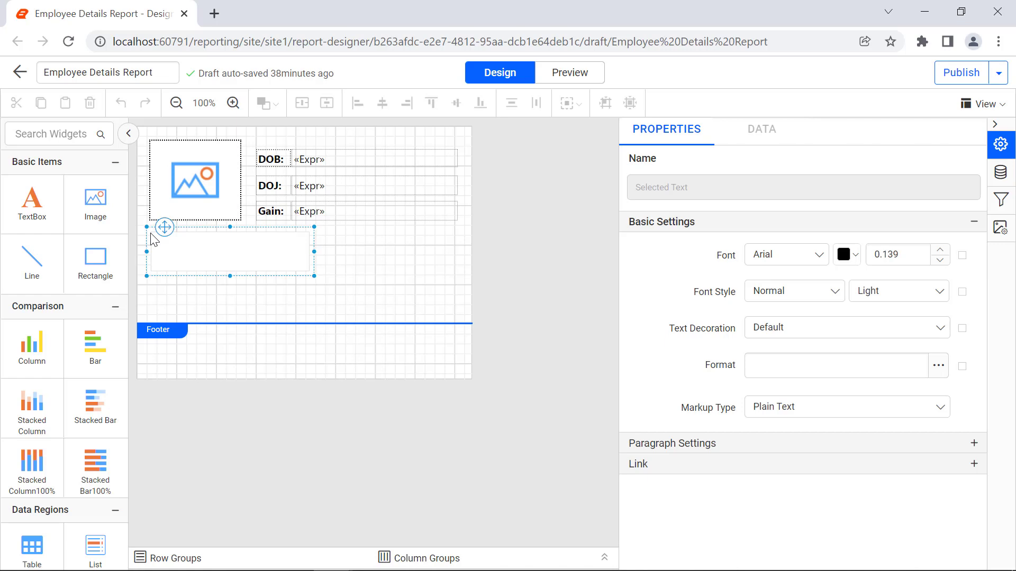
pyautogui.rightClick(179, 242)
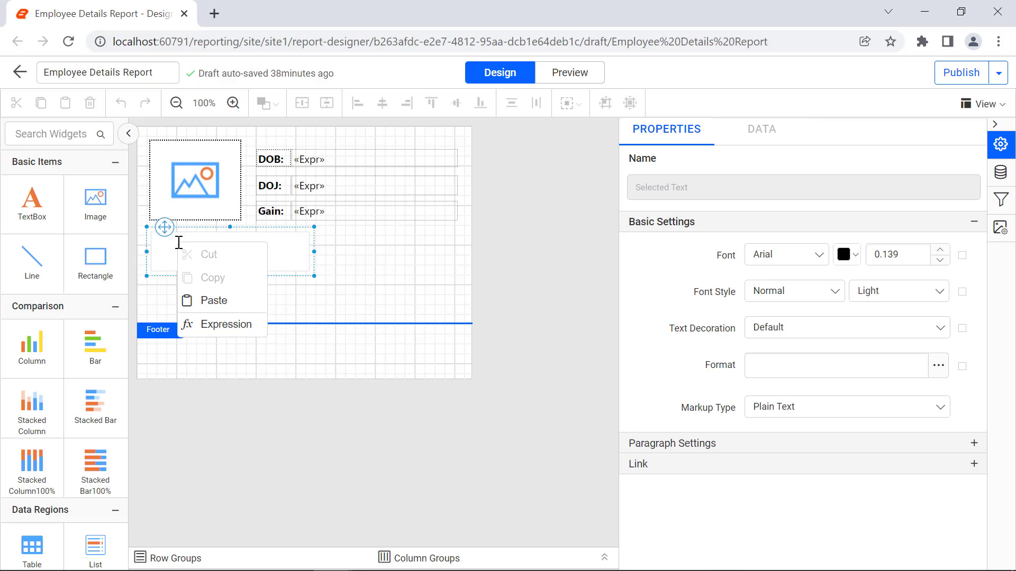
pyautogui.click(225, 324)
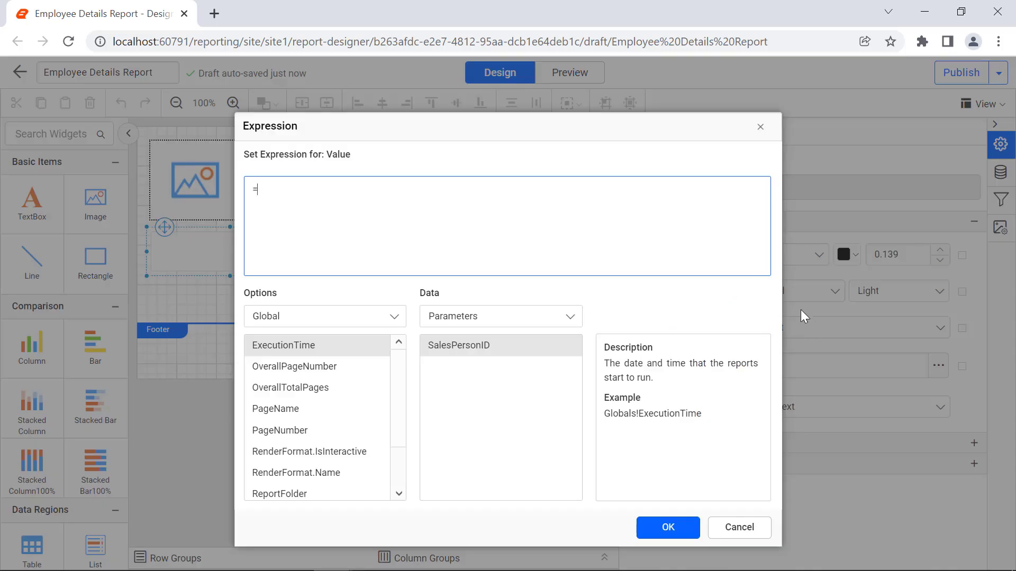
pyautogui.write('First(Fields!FirstName.Value,"EmployeeBasicDetailsDataset")+" "+" "+First(Fields!LastName.Value,"EmployeeBasicDetailsDataset")')
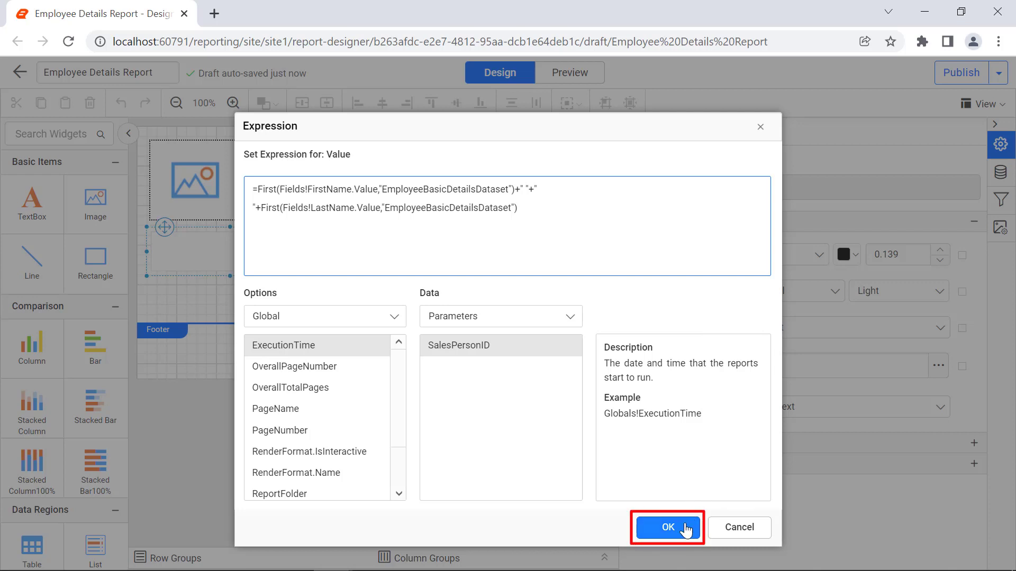
pyautogui.click(669, 528)
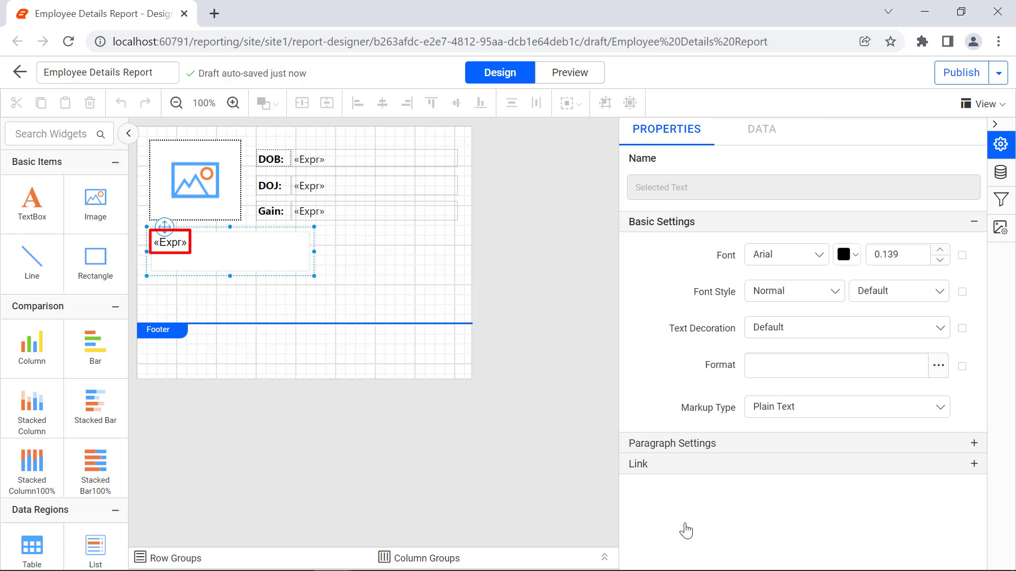
# - Set the employee name expression's font to Segoe UI and its colour to light blue
pyautogui.click(348, 272)
pyautogui.click(293, 259)
pyautogui.click(787, 205)
pyautogui.write('Seg')
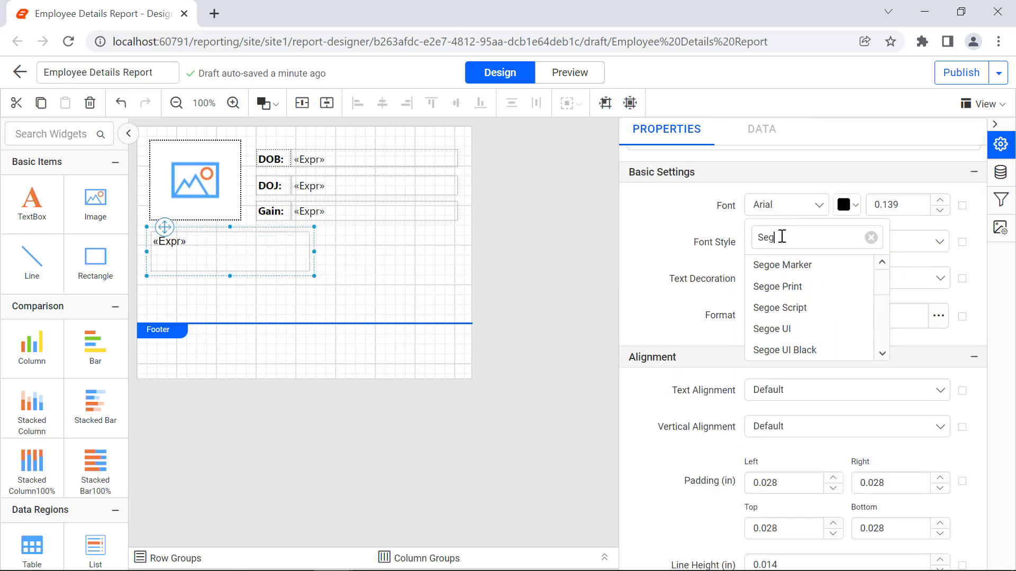
pyautogui.click(795, 326)
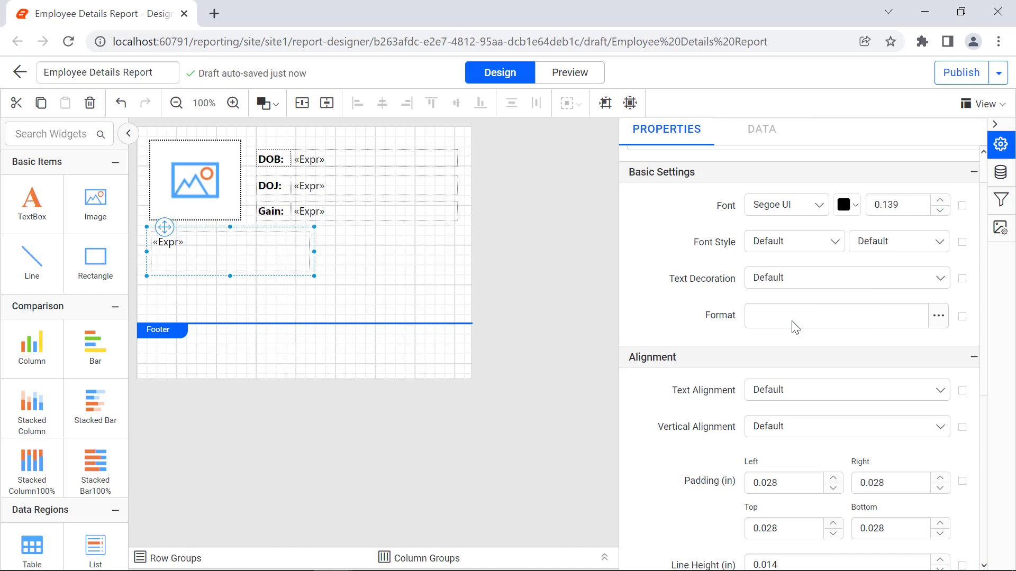
pyautogui.click(846, 204)
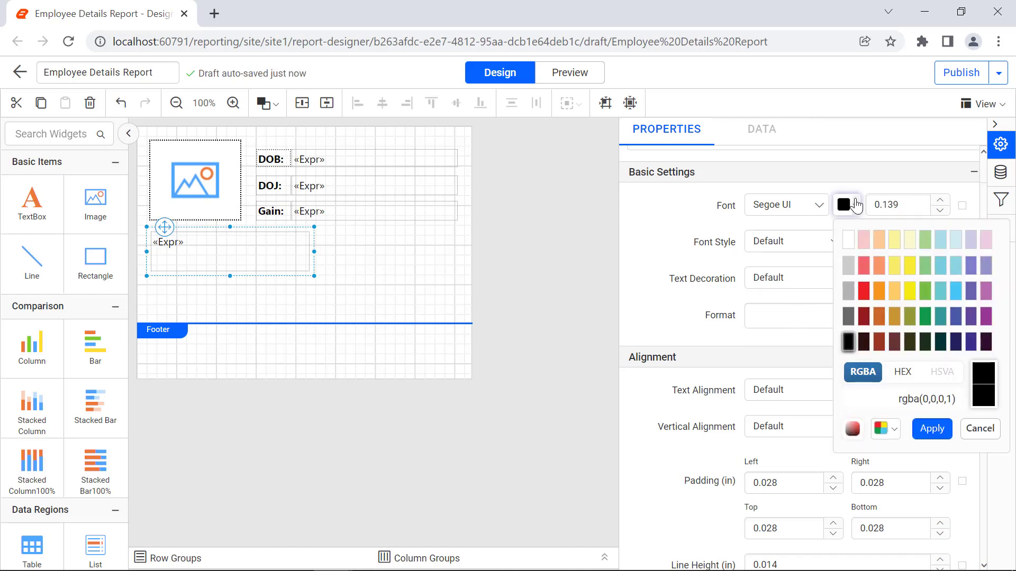
pyautogui.click(955, 290)
pyautogui.click(942, 430)
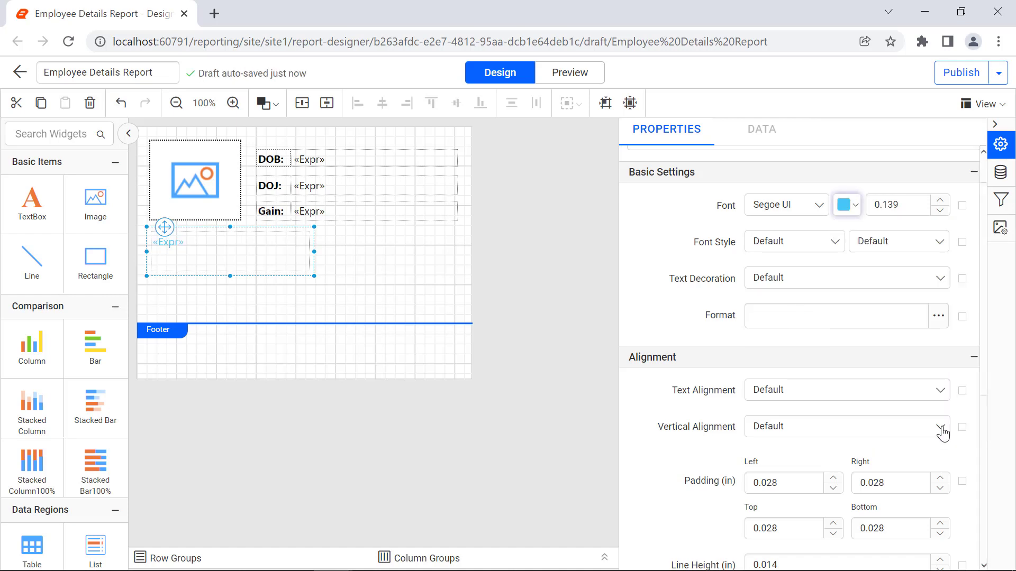
# - Position the employee name text box at 0.16 in from the left and 1.36 in from the top
pyautogui.scroll(-5, 840, 438)
pyautogui.click(803, 406)
pyautogui.click(803, 406)
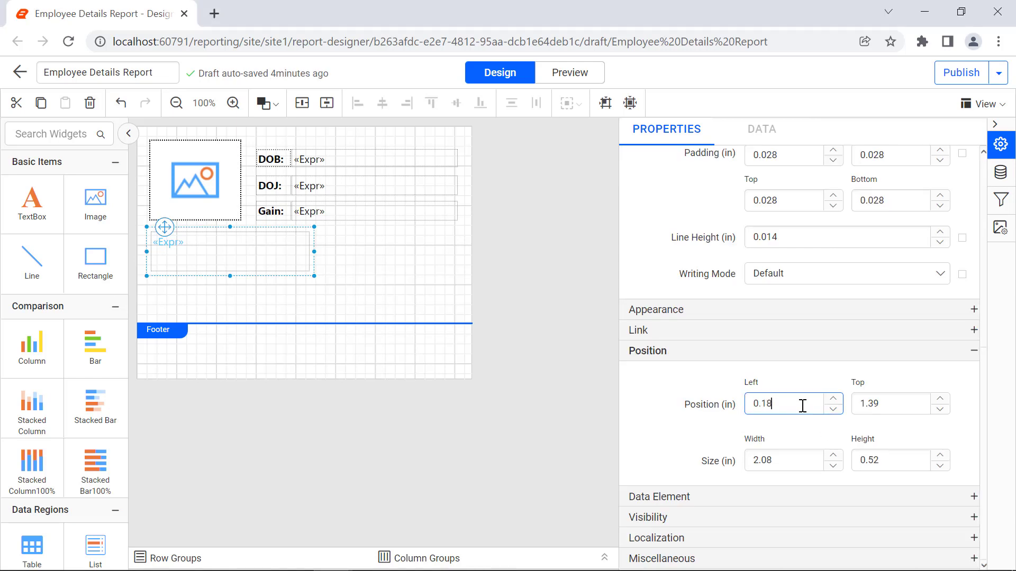
pyautogui.press('BackSpace')
pyautogui.write('6')
pyautogui.click(813, 428)
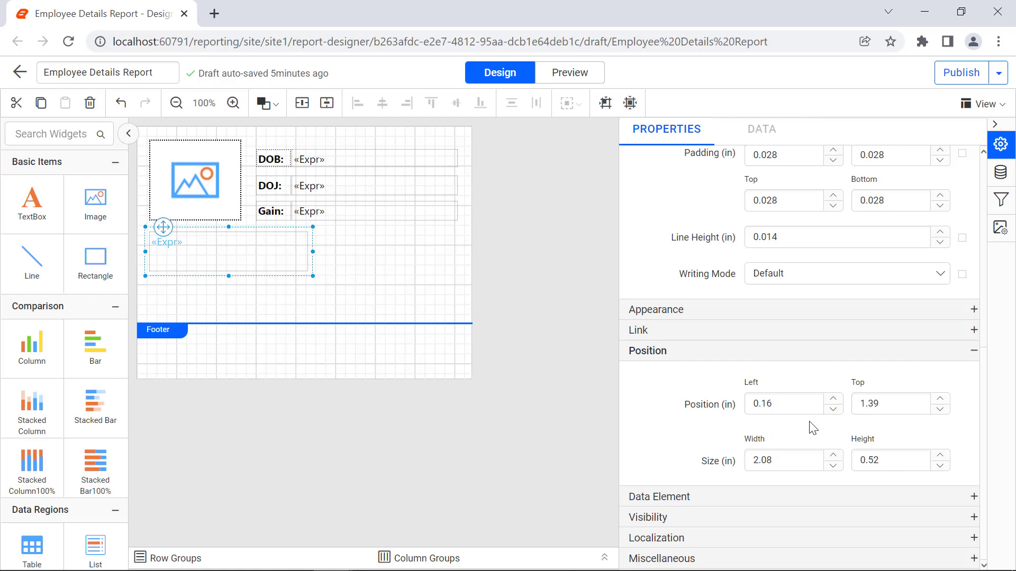
pyautogui.click(888, 403)
pyautogui.click(889, 403)
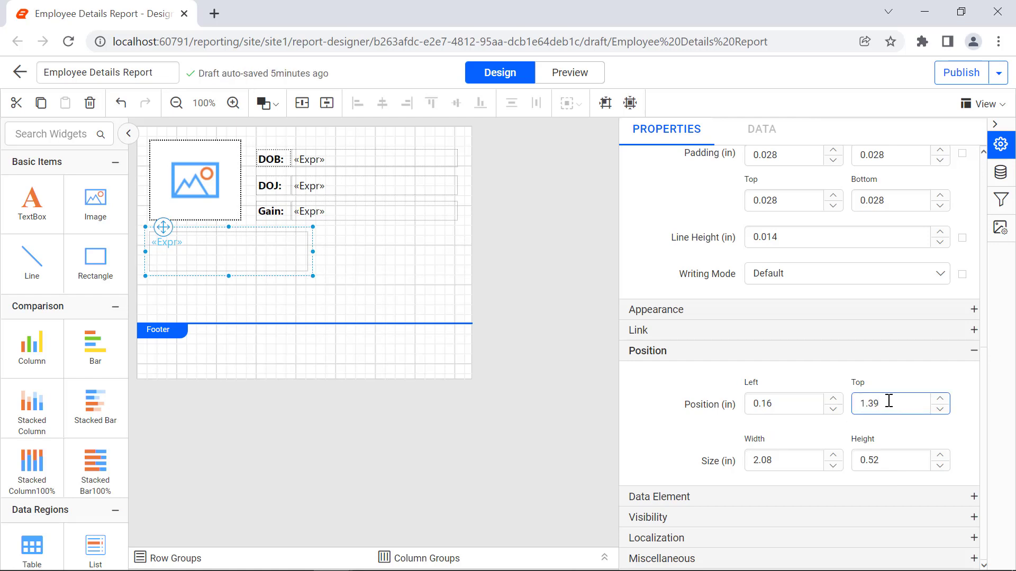
pyautogui.press('BackSpace')
pyautogui.write('6')
pyautogui.click(890, 426)
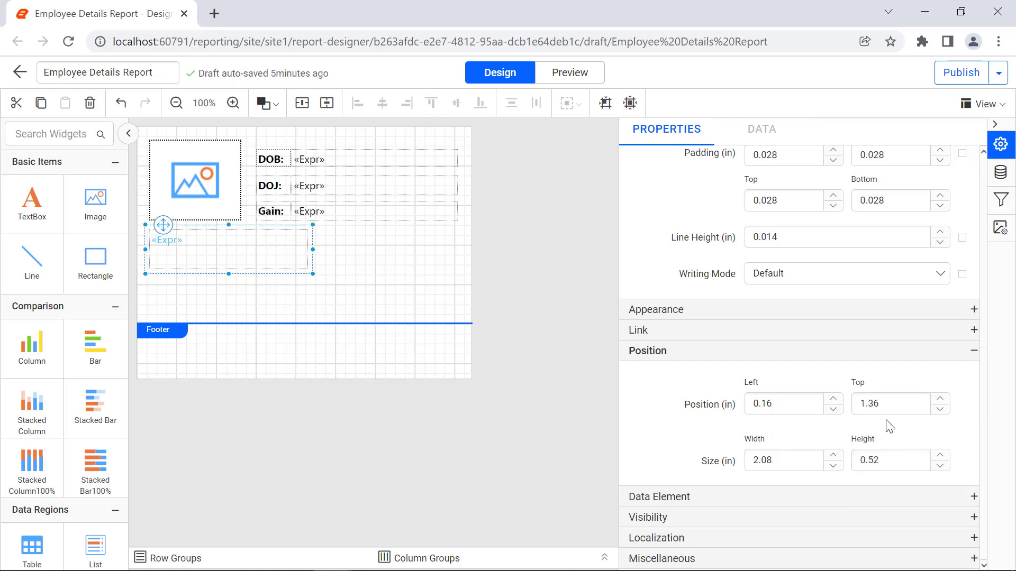
# - Resize the employee name text box to 4.07 in wide and 0.24 in high
pyautogui.click(813, 461)
pyautogui.write('4')
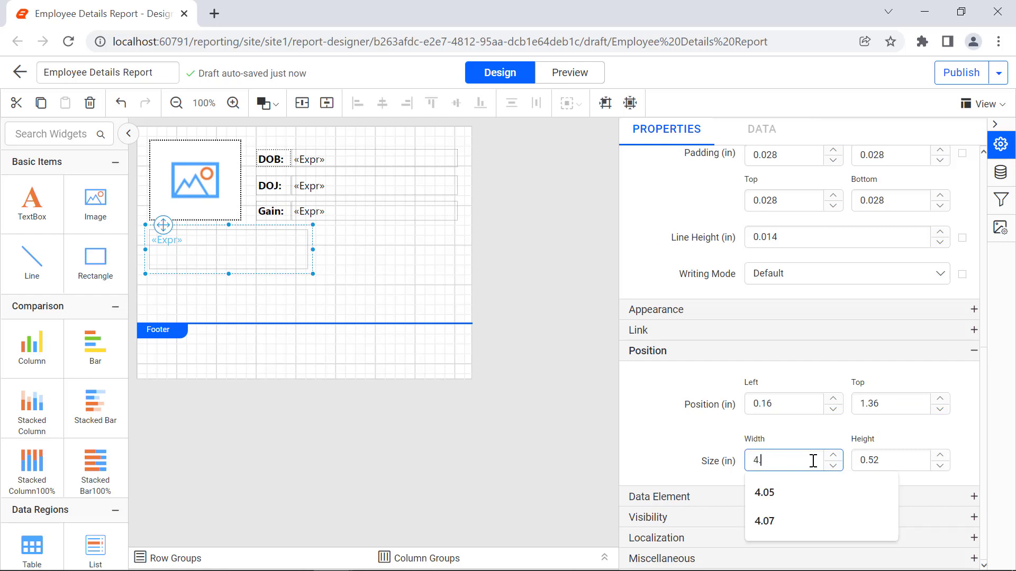
pyautogui.click(762, 519)
pyautogui.click(816, 476)
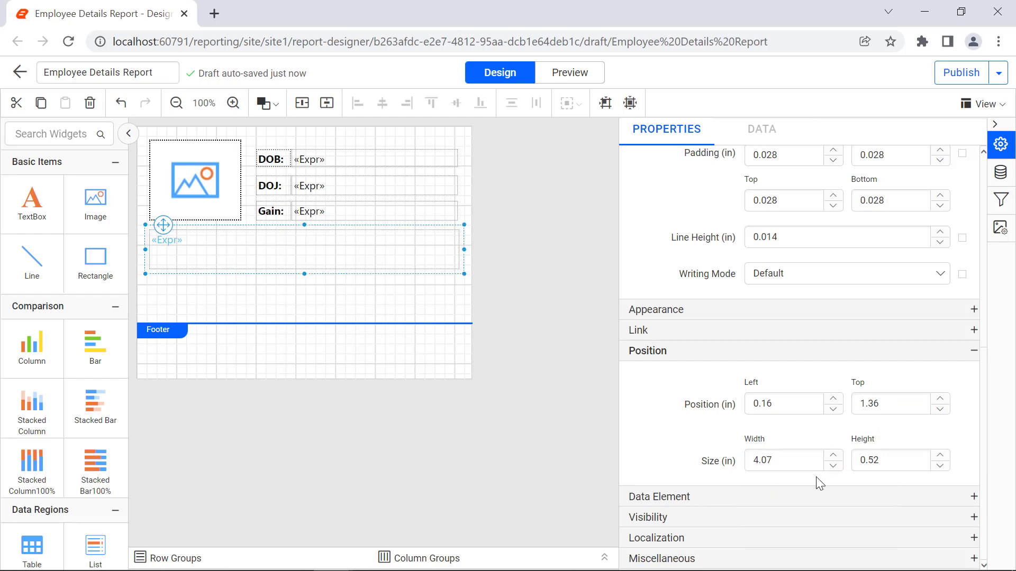
pyautogui.click(887, 460)
pyautogui.write('0.24')
pyautogui.click(894, 480)
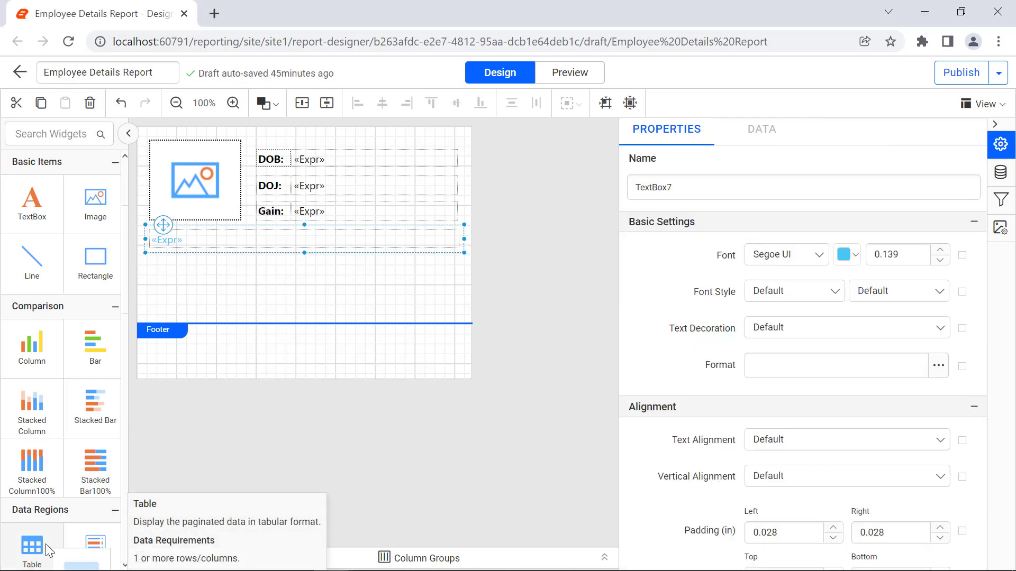
# - Insert a table below the employee name, enter headers Order ID, Company Name and Extended Price, and widen the columns to span the name text box
pyautogui.moveTo(46, 544); pyautogui.dragTo(153, 264)
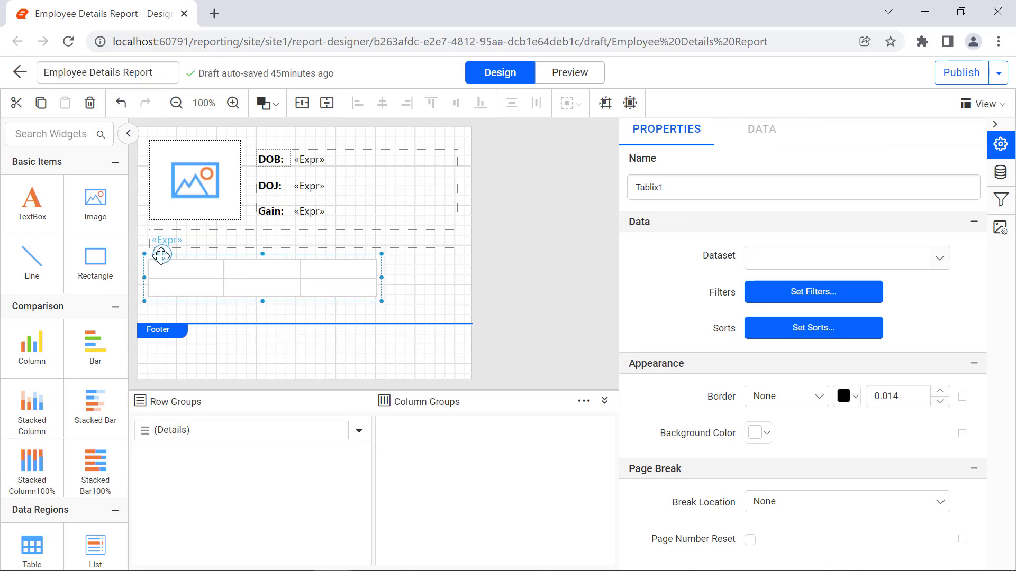
pyautogui.click(169, 267)
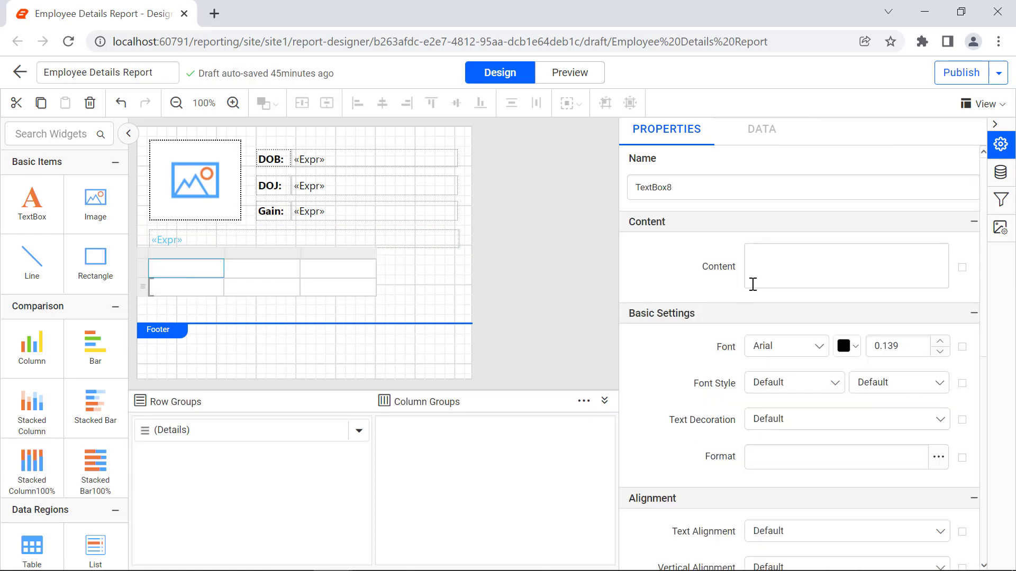
pyautogui.click(751, 283)
pyautogui.write('Order ID')
pyautogui.click(291, 268)
pyautogui.click(761, 273)
pyautogui.write('Company Name')
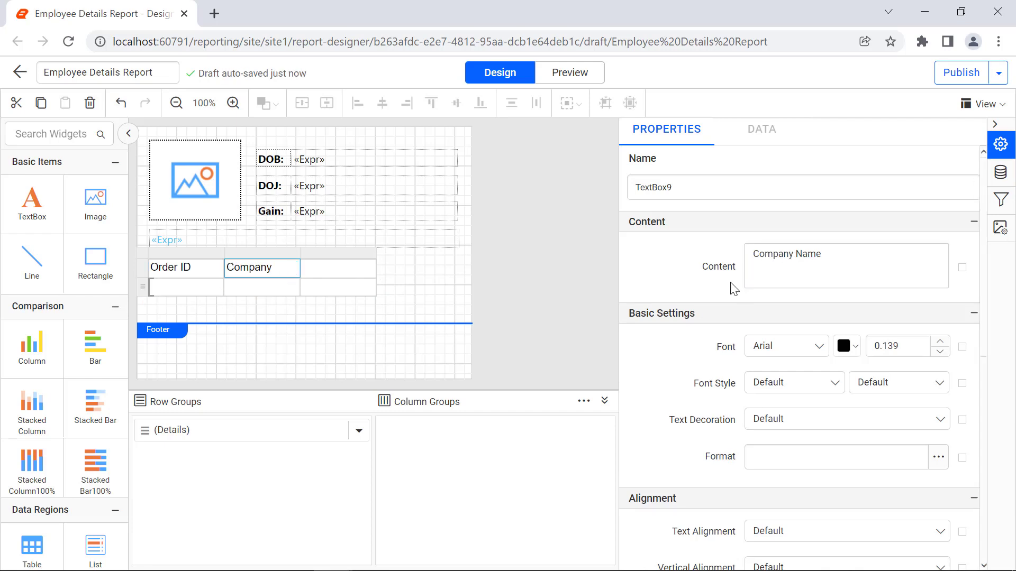
pyautogui.click(379, 268)
pyautogui.click(760, 265)
pyautogui.write('Extended Price')
pyautogui.moveTo(417, 268); pyautogui.dragTo(459, 268)
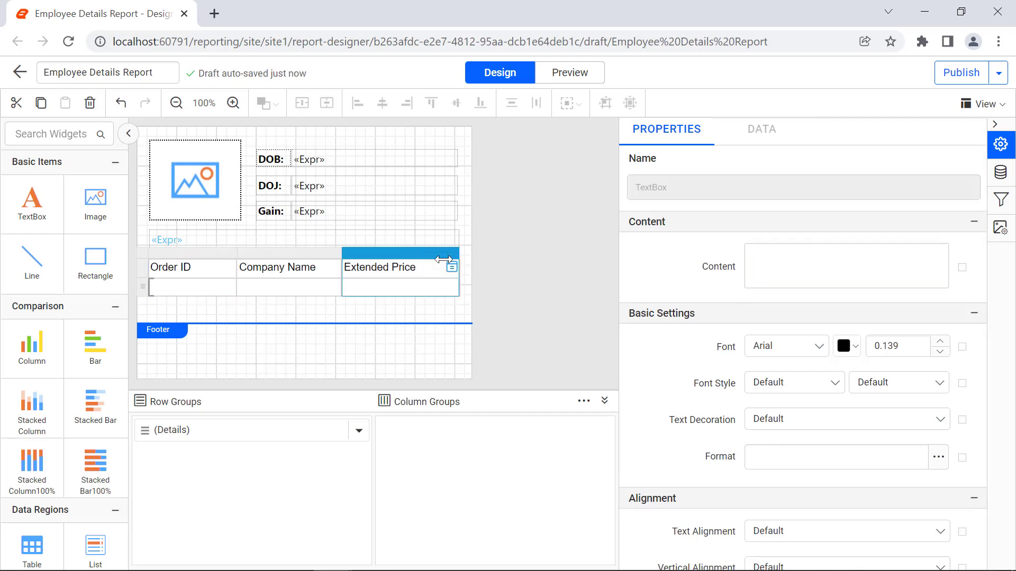
# - Format the table's header row text in Segoe UI, bold and centred
pyautogui.click(787, 346)
pyautogui.write('Segoe UI')
pyautogui.click(778, 406)
pyautogui.click(873, 499)
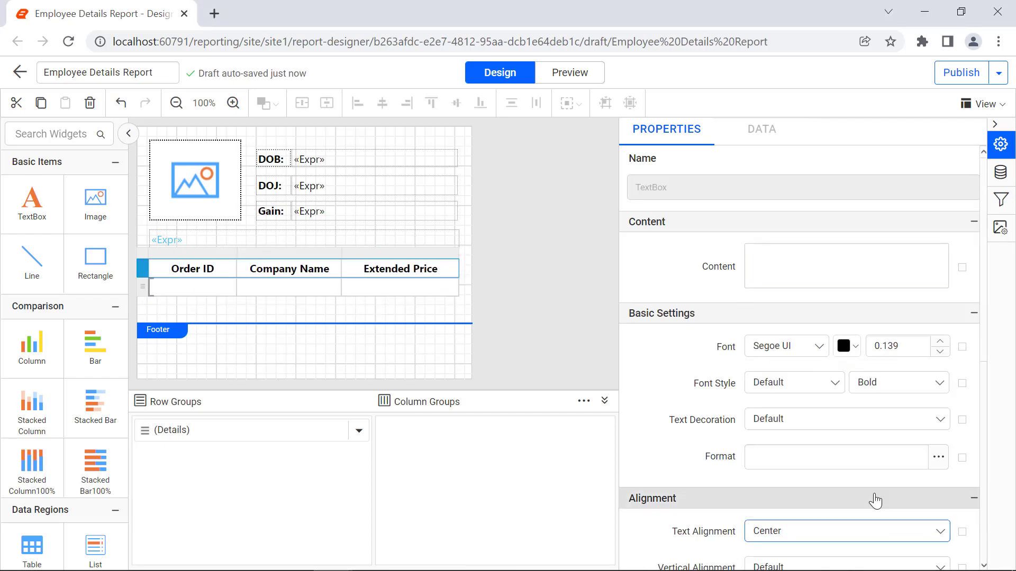
# - Set the header row's vertical alignment to Middle and give it a light grey background with a grey border
pyautogui.scroll(-5, 794, 370)
pyautogui.click(762, 465)
pyautogui.click(841, 431)
pyautogui.click(846, 507)
pyautogui.click(932, 469)
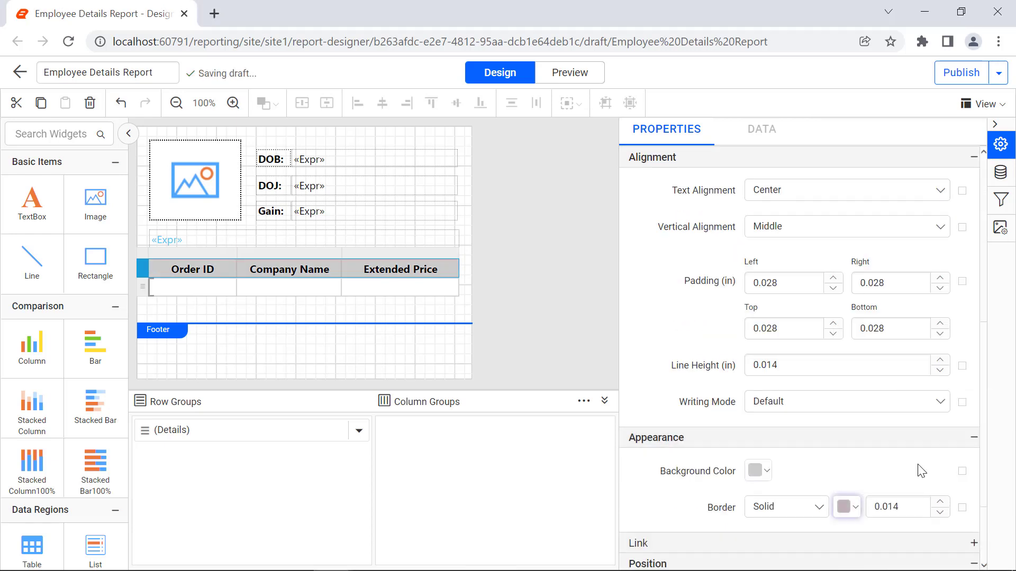
# - Bind the table's detail cells to the OrderID, CompanyName and ExPrice fields under their matching headers
pyautogui.click(229, 286)
pyautogui.click(344, 309)
pyautogui.click(334, 354)
pyautogui.click(329, 370)
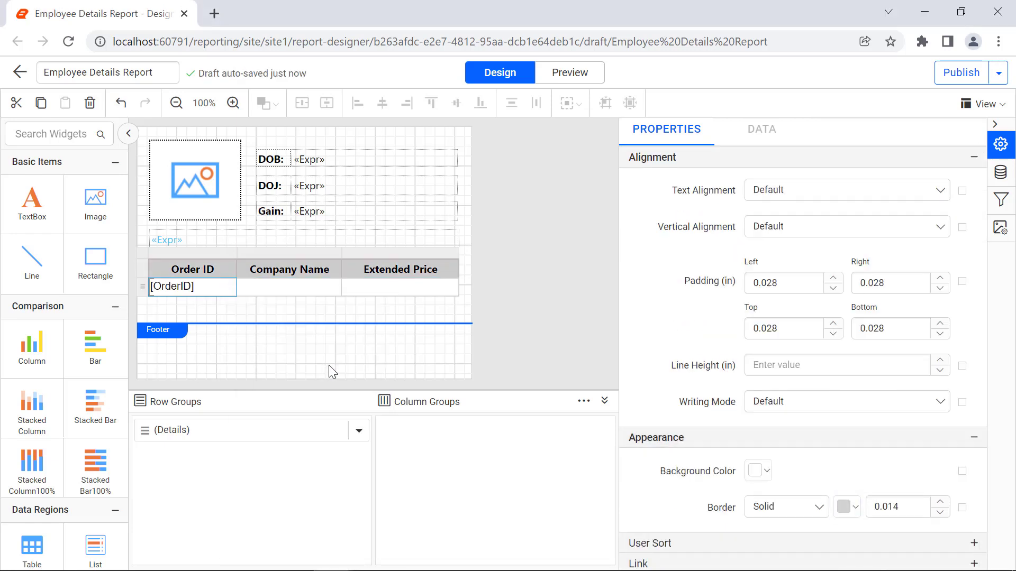
pyautogui.click(335, 286)
pyautogui.click(360, 369)
pyautogui.click(451, 286)
pyautogui.click(478, 388)
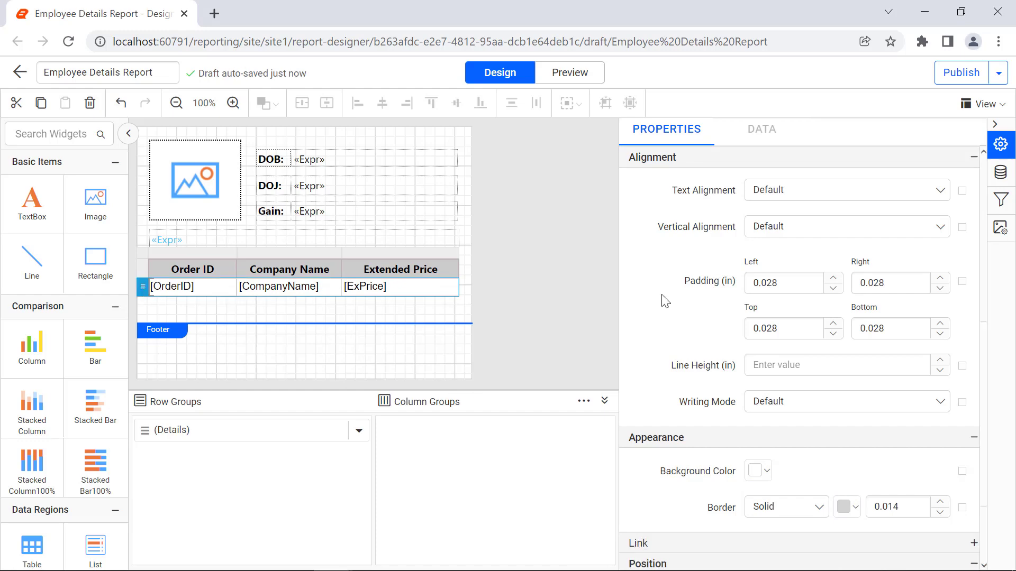
# - Set the table detail row's text alignment to Left and vertical alignment to Middle, and adjust its border colour
pyautogui.click(815, 340)
pyautogui.click(845, 565)
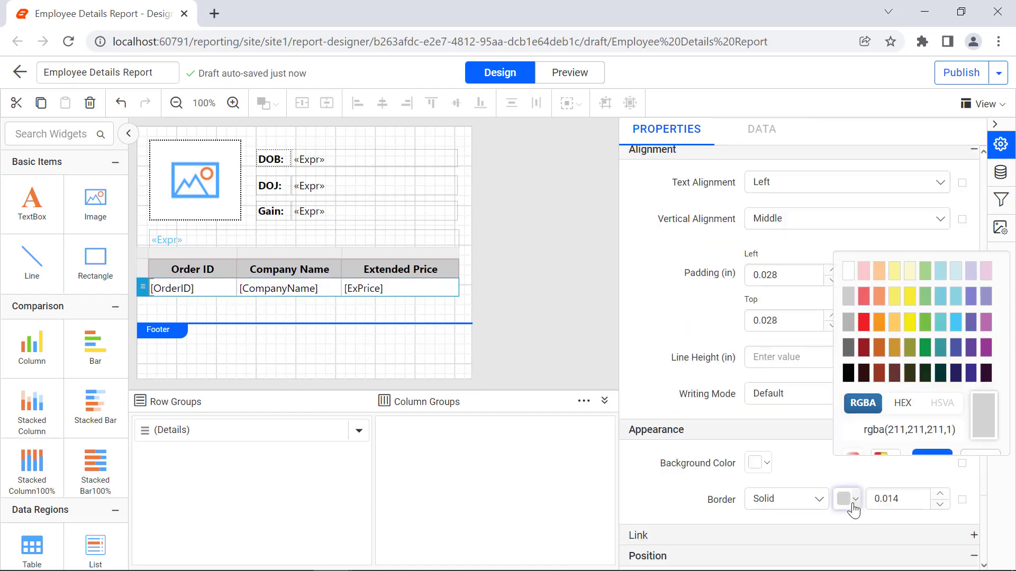
pyautogui.click(541, 306)
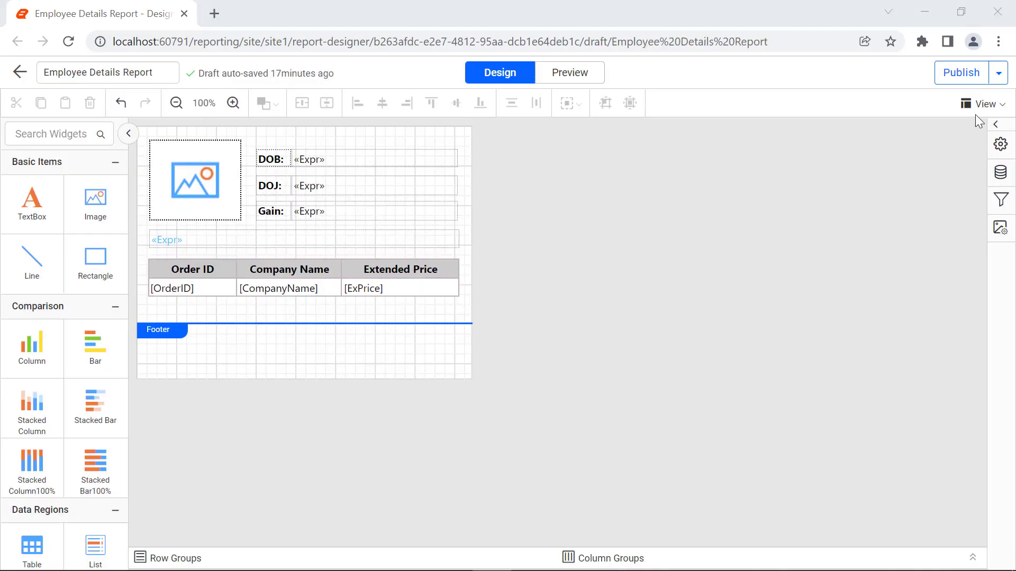
# - Remove the report's footer and publish the report as Employee Details Report in the Sample Reports category
pyautogui.click(982, 104)
pyautogui.click(968, 157)
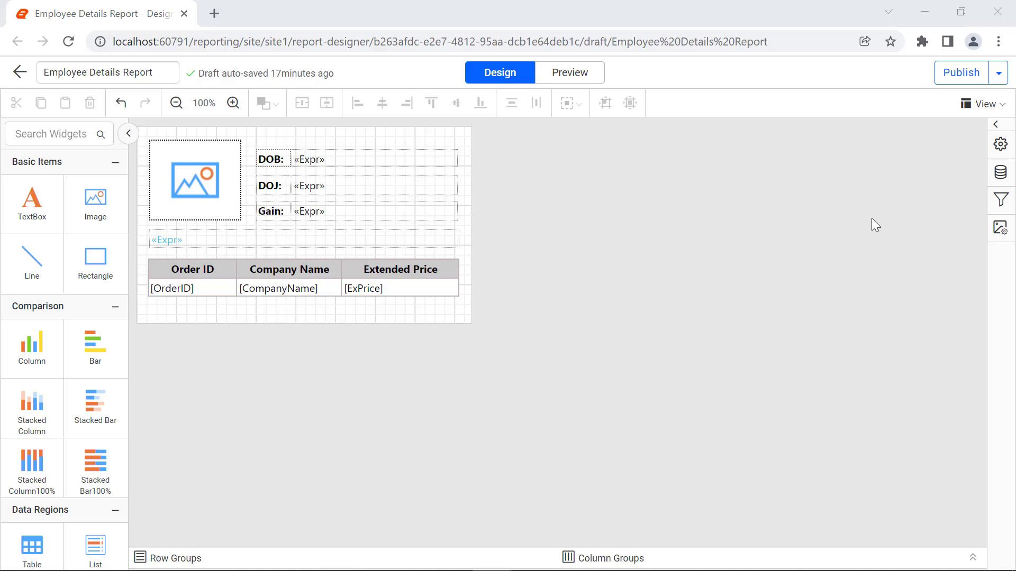
pyautogui.click(960, 74)
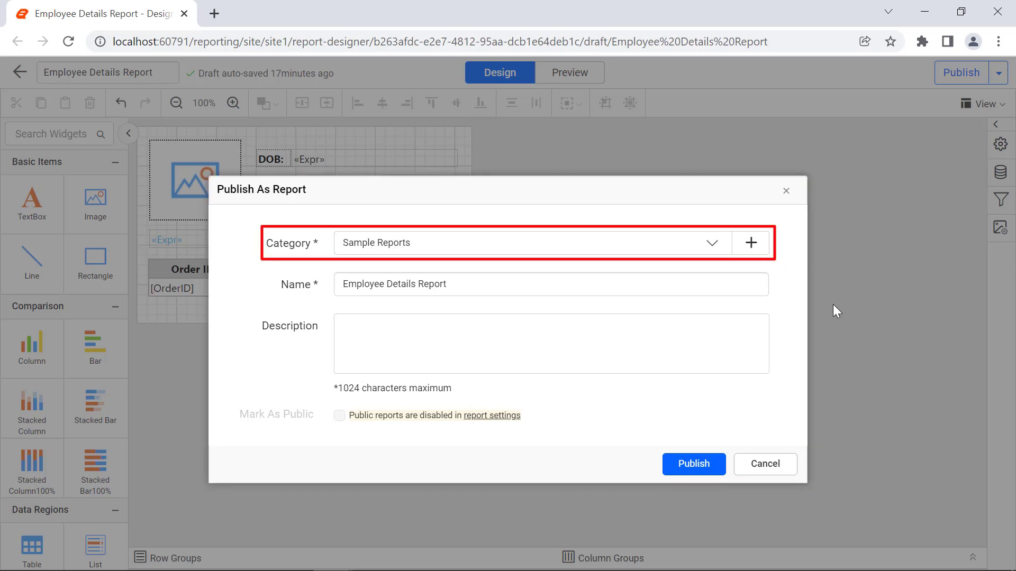
pyautogui.click(693, 465)
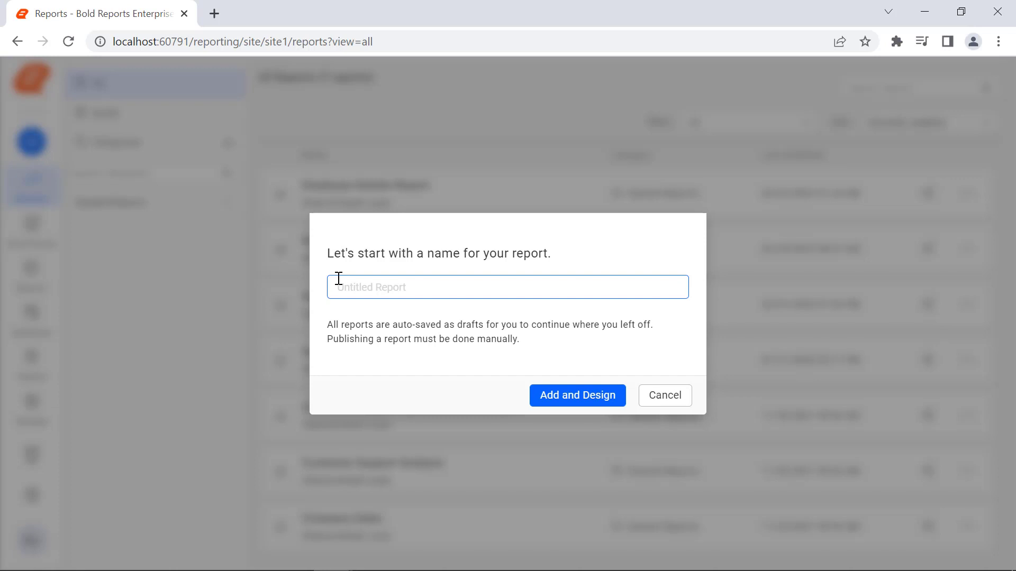
# - Create a new report named Master Report and open it for design
pyautogui.write('Master Report')
pyautogui.click(549, 395)
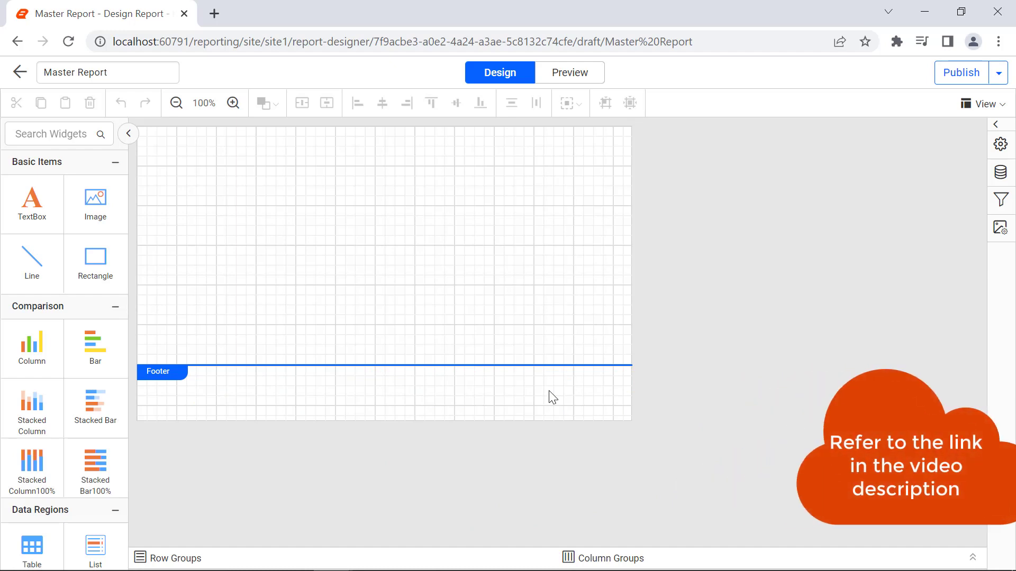
# - Start a new data source for the master report and name it EmployeeDetails
pyautogui.click(1000, 172)
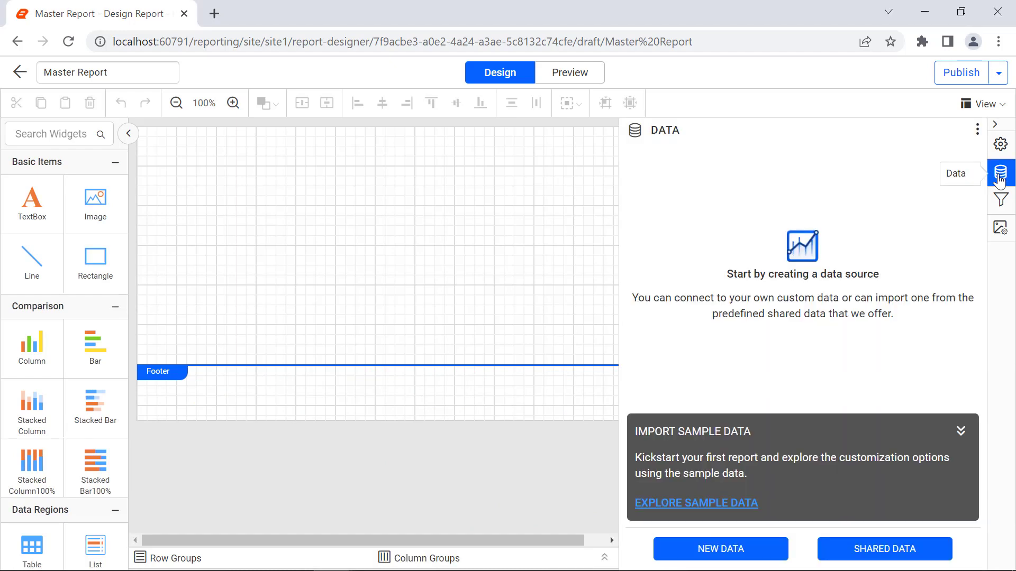
pyautogui.click(779, 551)
pyautogui.click(668, 223)
pyautogui.doubleClick(710, 179)
pyautogui.write('Employee')
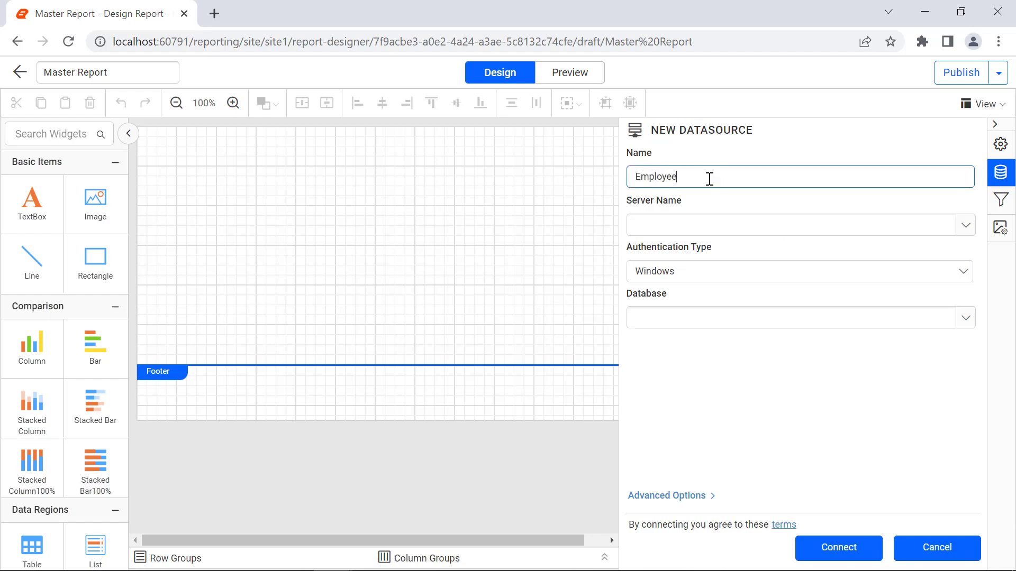
pyautogui.write('Details')
# - Paste the Northwind connection string into the data source's advanced options, set the authentication type to None and connect
pyautogui.click(688, 495)
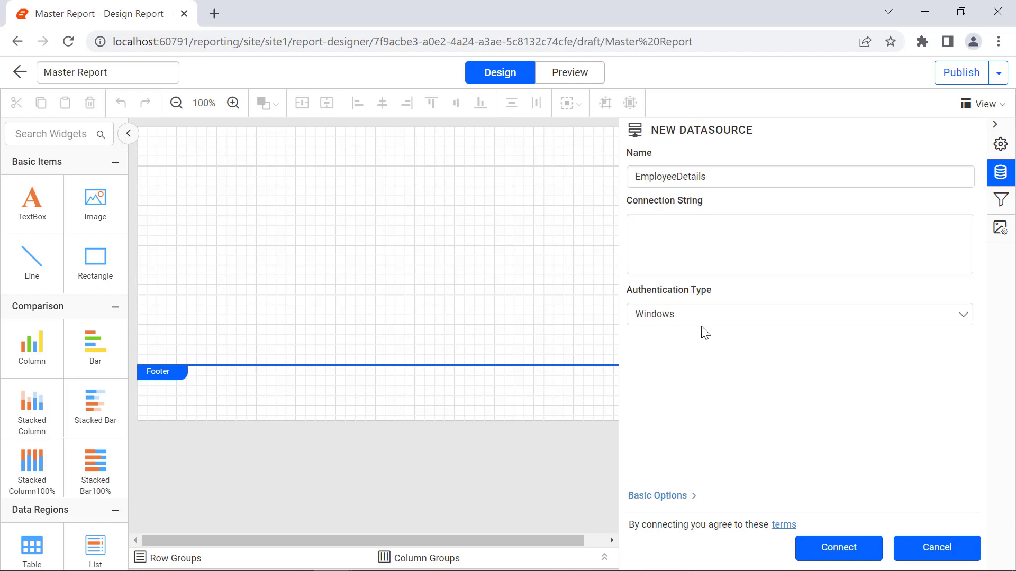
pyautogui.click(707, 228)
pyautogui.hotkey('ctrl', 'v')
pyautogui.click(706, 314)
pyautogui.click(704, 403)
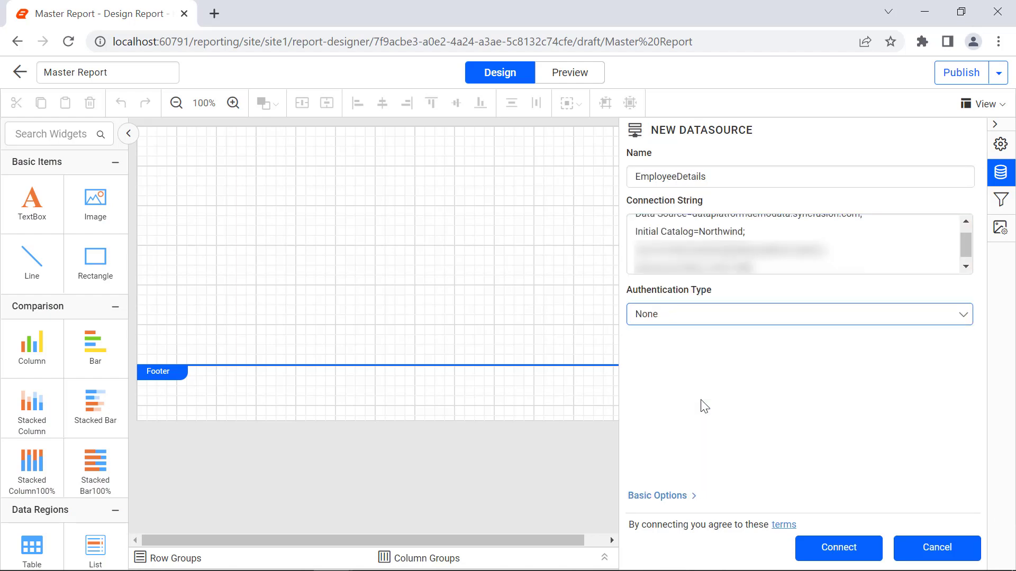
pyautogui.click(827, 551)
# - Create the dataset EmployeeDataset with a code query selecting Employees.EmployeeID and Employees.FirstName from Employees
pyautogui.doubleClick(392, 127)
pyautogui.write('EmployeeDataset')
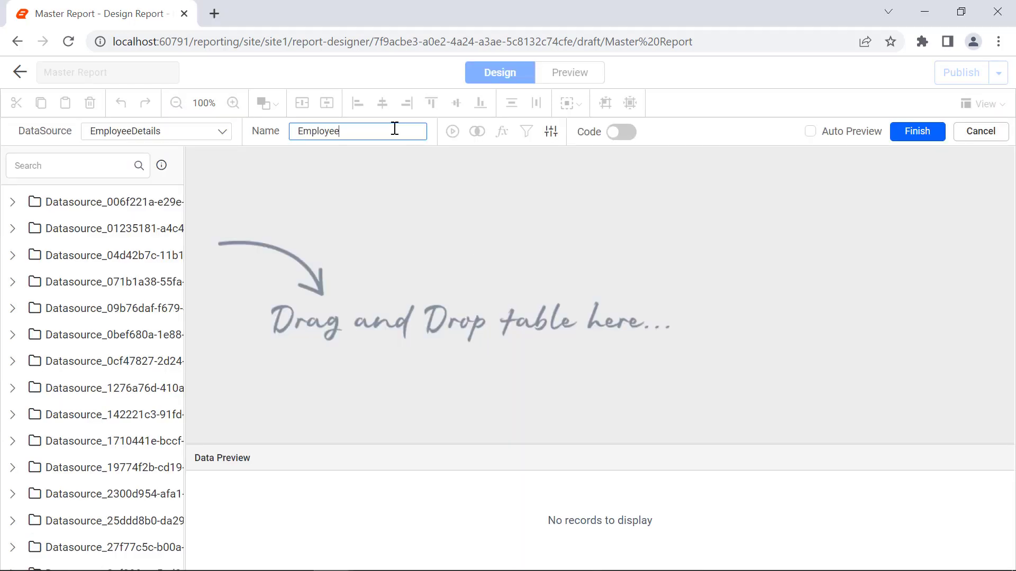
pyautogui.click(613, 134)
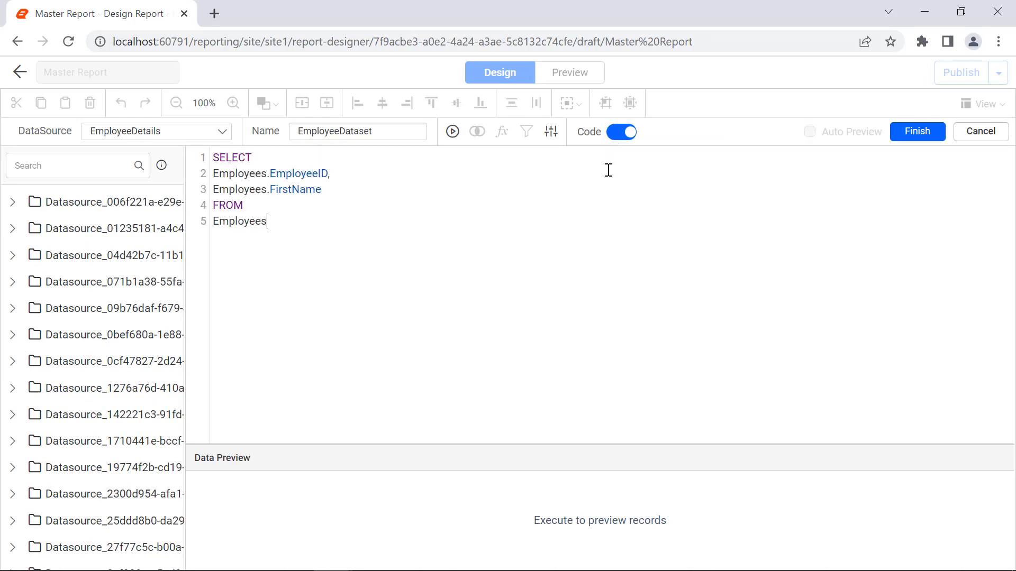
pyautogui.click(899, 139)
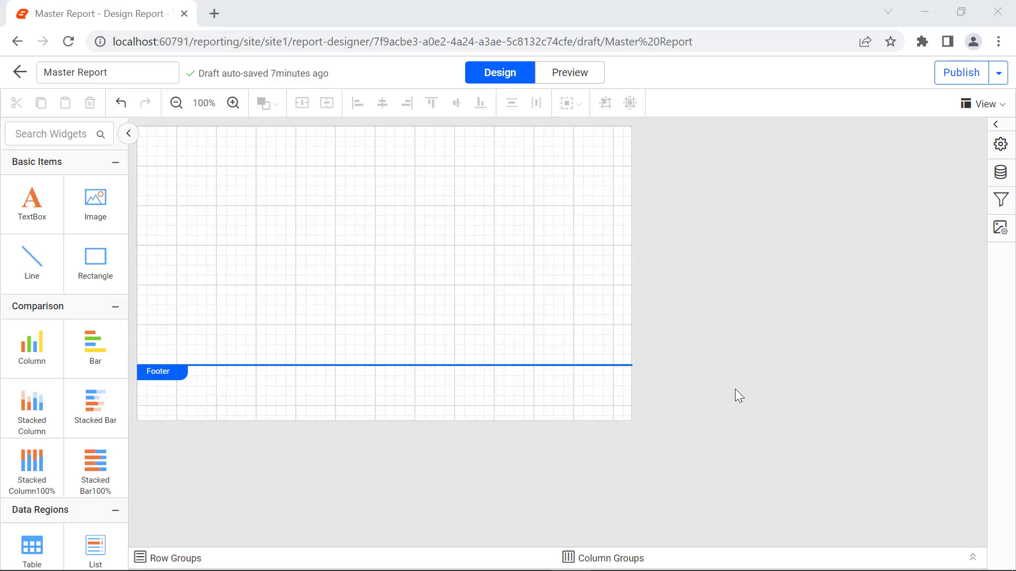
# - Set the master report's page unit to Inches
pyautogui.click(735, 389)
pyautogui.click(899, 406)
pyautogui.click(902, 431)
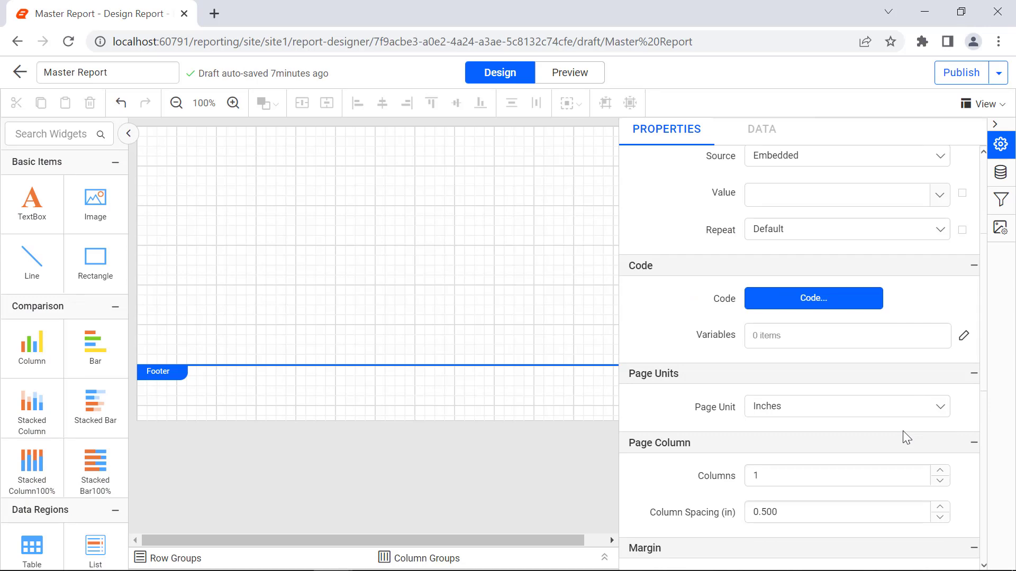
# - Place a SubReport item in the upper-left corner of the report body
pyautogui.scroll(-15, 65, 386)
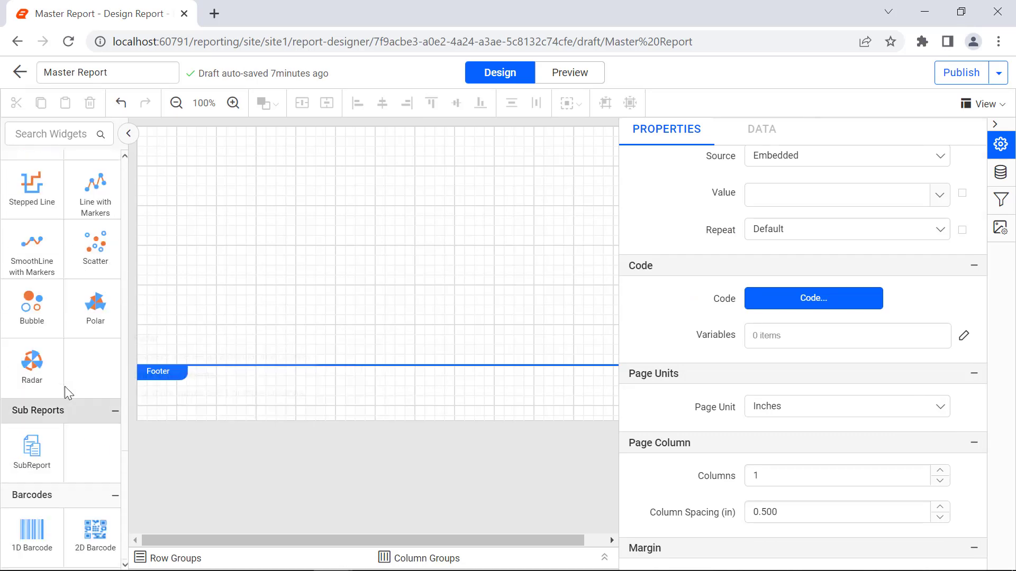
pyautogui.moveTo(32, 447); pyautogui.dragTo(146, 139)
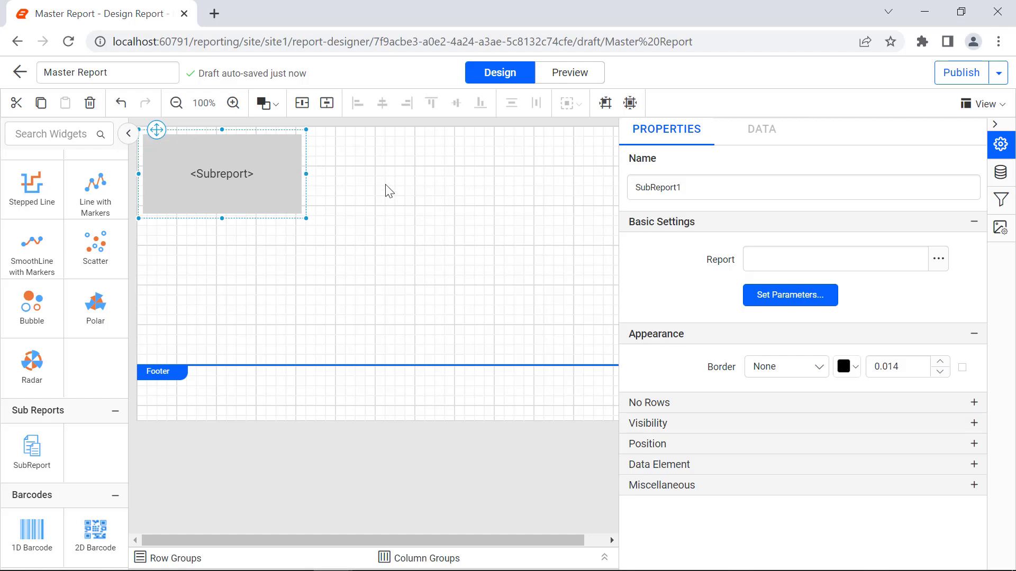
# - Try to insert another SubReport item in the empty area of the report body
pyautogui.rightClick(444, 186)
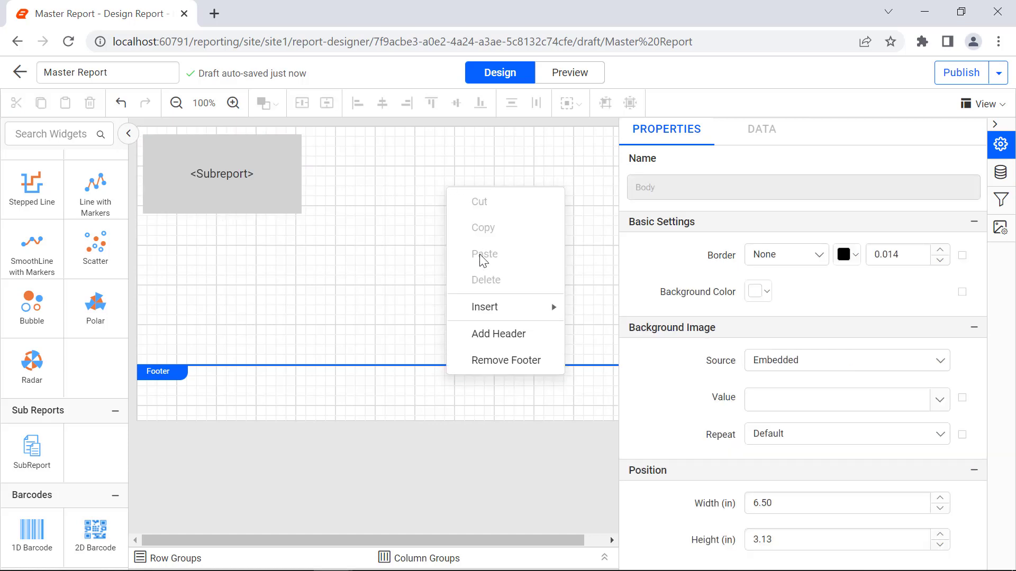
pyautogui.moveTo(491, 308)
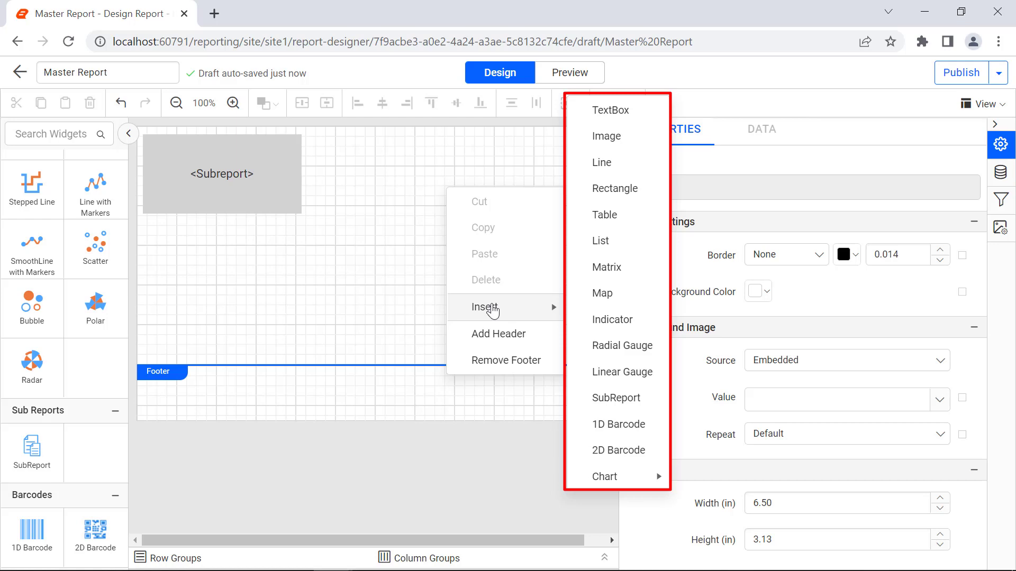
pyautogui.click(627, 396)
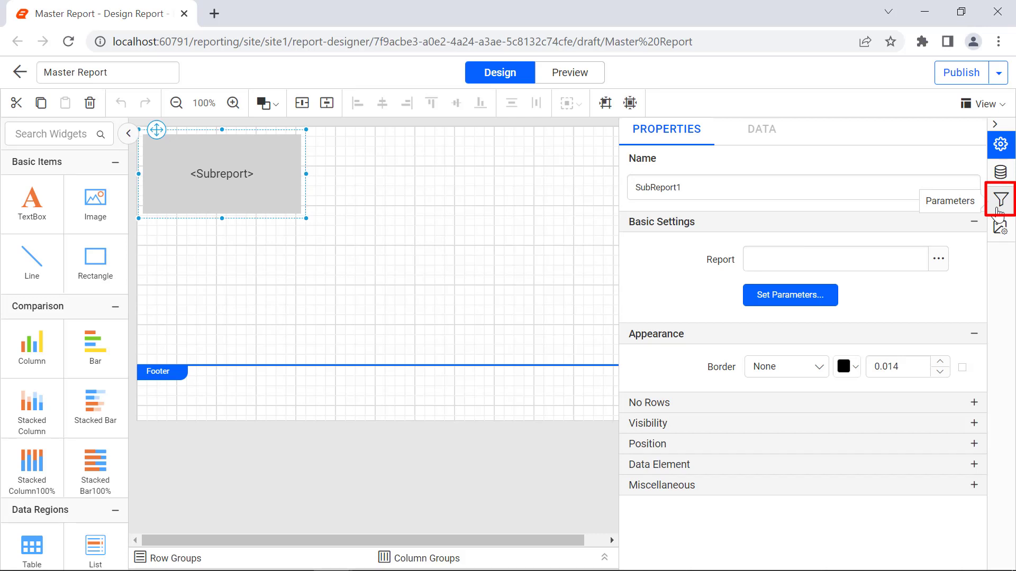
# - Start a new report parameter and name it EmployeeA
pyautogui.click(999, 212)
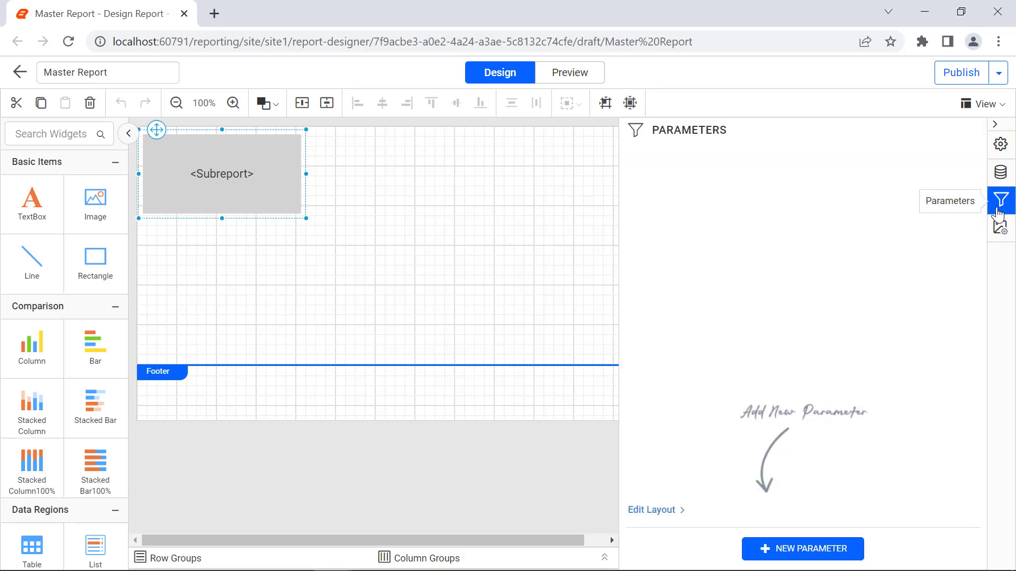
pyautogui.click(859, 552)
pyautogui.doubleClick(825, 182)
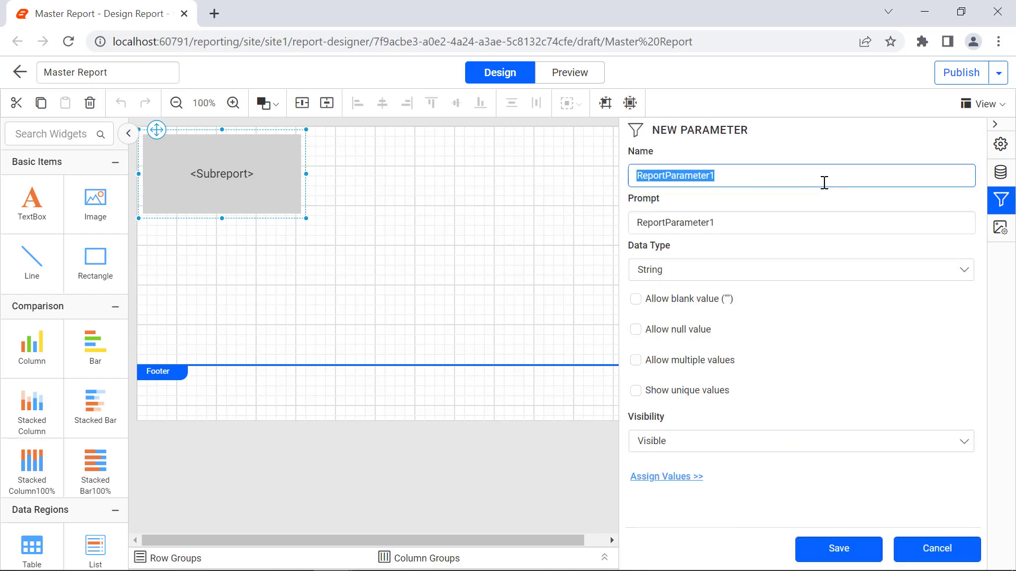
pyautogui.write('Em')
pyautogui.press('Down')
pyautogui.press('Down')
pyautogui.press('Return')
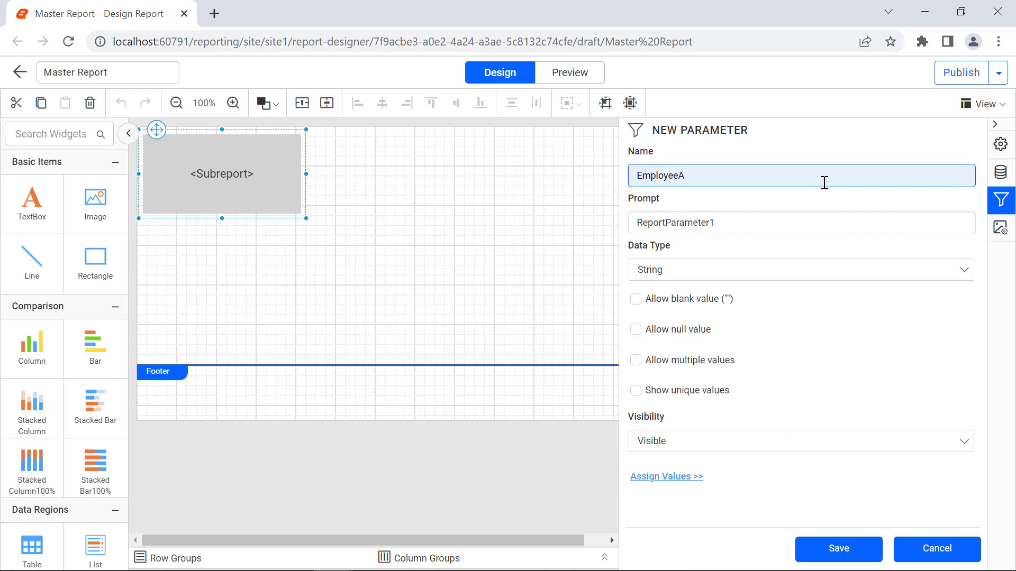
# - Set the new parameter's prompt to Employee A
pyautogui.click(808, 222)
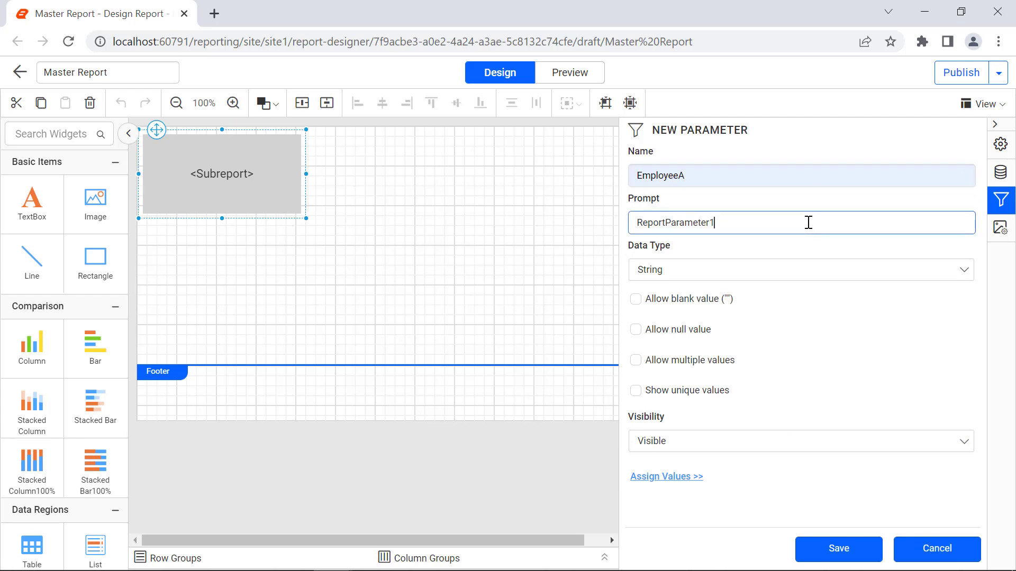
pyautogui.doubleClick(809, 222)
pyautogui.write('E')
pyautogui.press('Down')
pyautogui.press('Down')
pyautogui.press('Down')
pyautogui.press('Return')
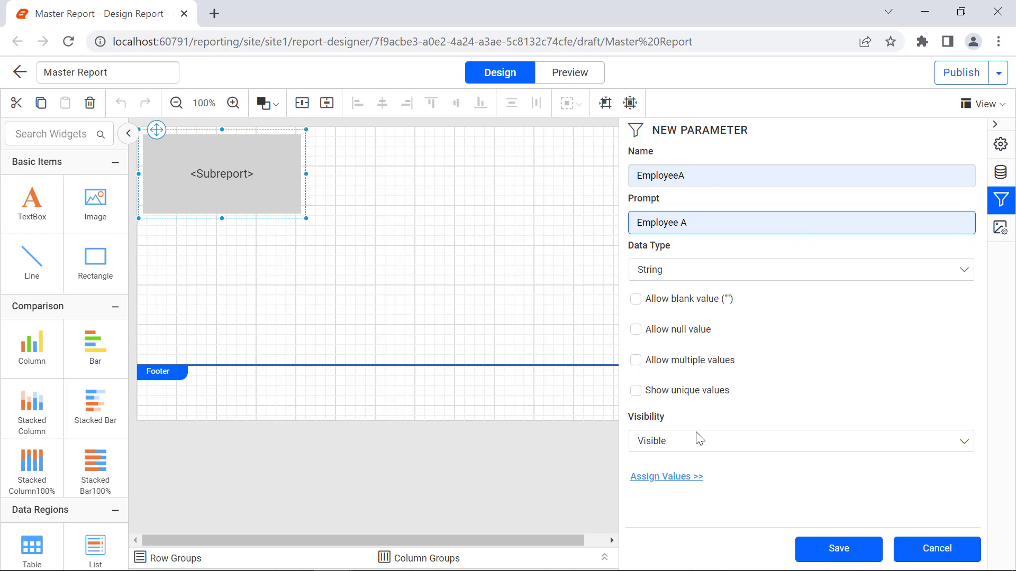
# - Assign EmployeeA's available values by query from EmployeeDataset, with EmployeeID as value and FirstName as label, and save the parameter
pyautogui.click(686, 479)
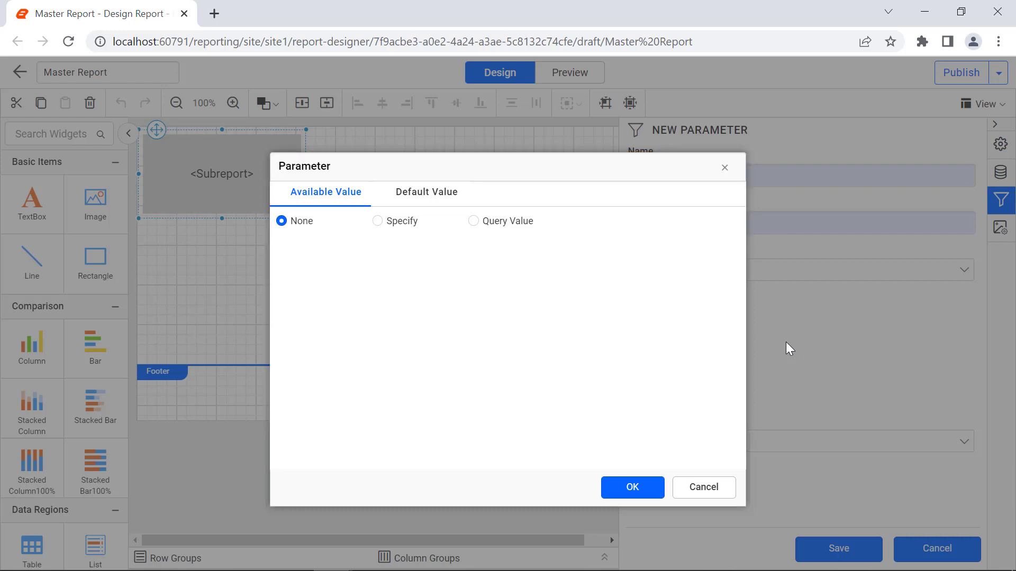
pyautogui.click(474, 222)
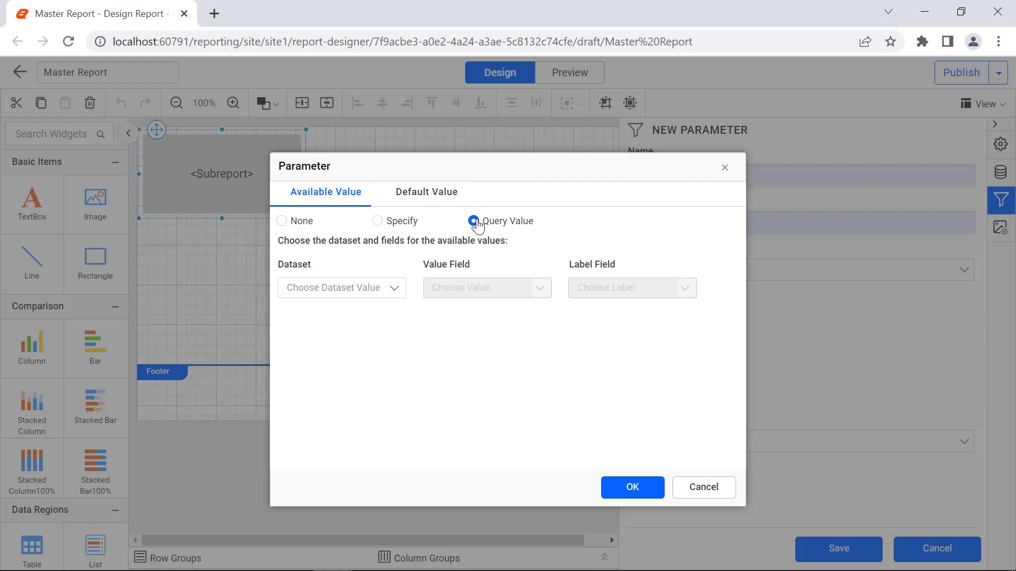
pyautogui.click(396, 294)
pyautogui.click(392, 311)
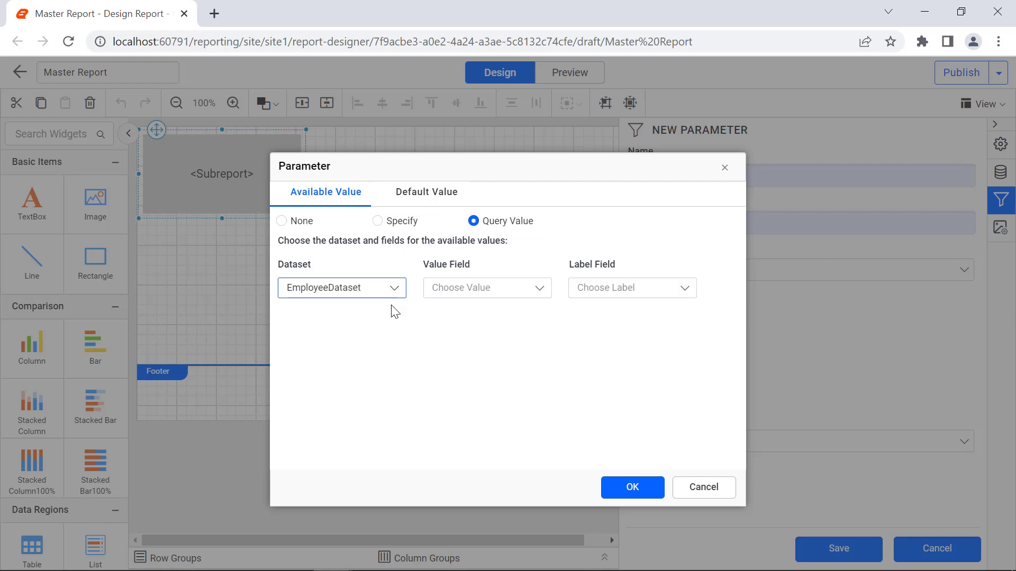
pyautogui.click(536, 290)
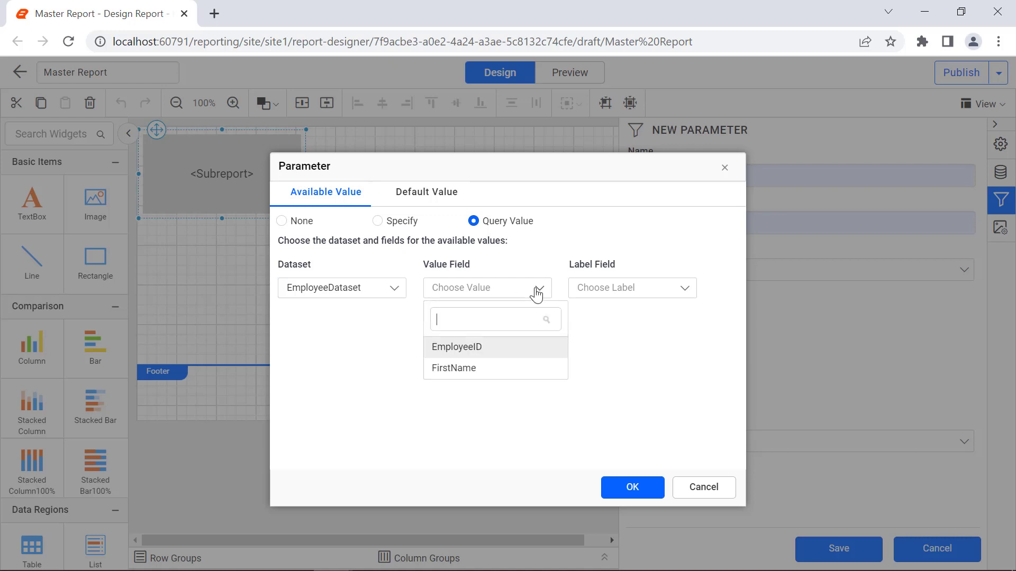
pyautogui.click(534, 347)
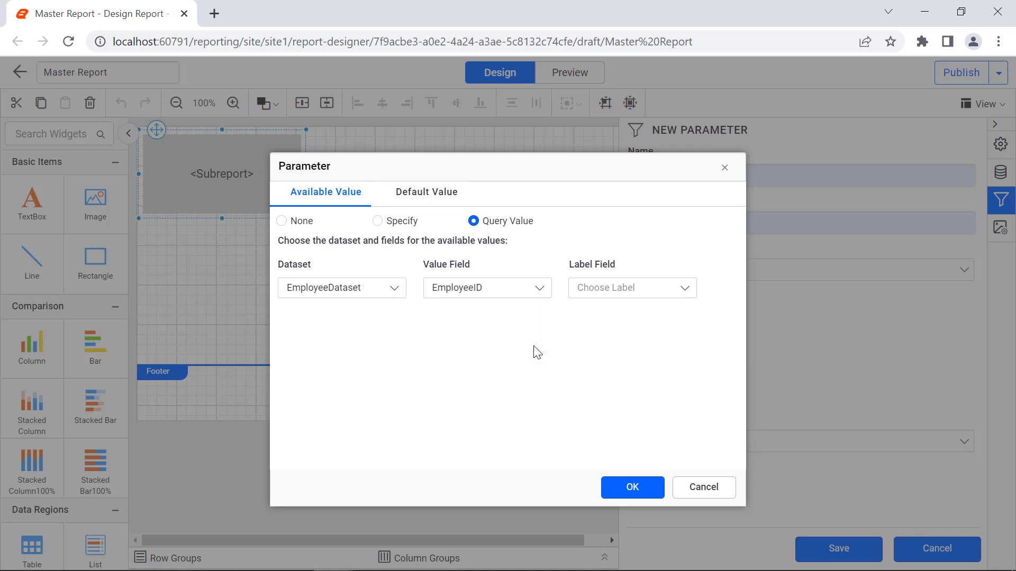
pyautogui.click(681, 295)
pyautogui.click(674, 366)
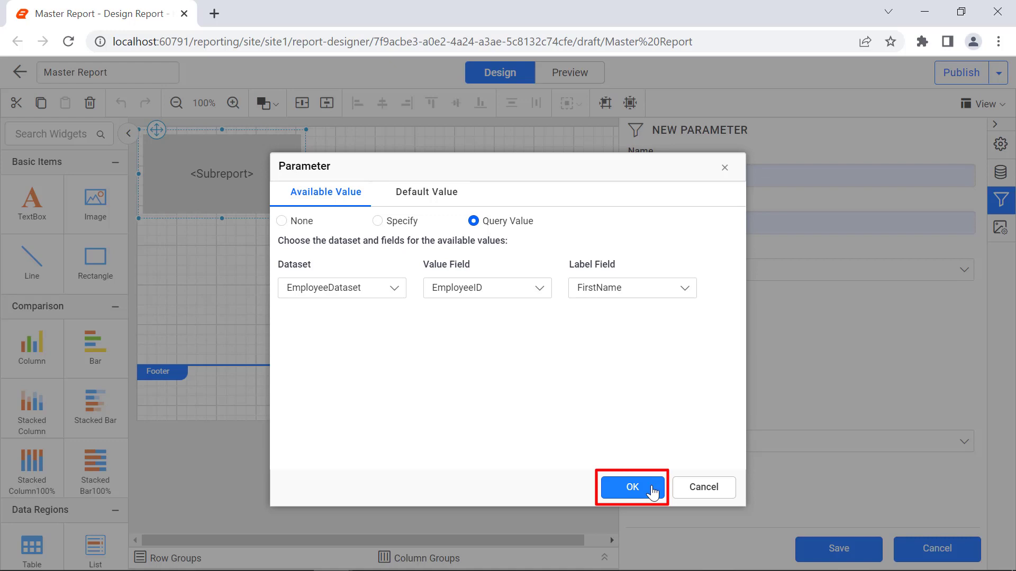
pyautogui.click(632, 487)
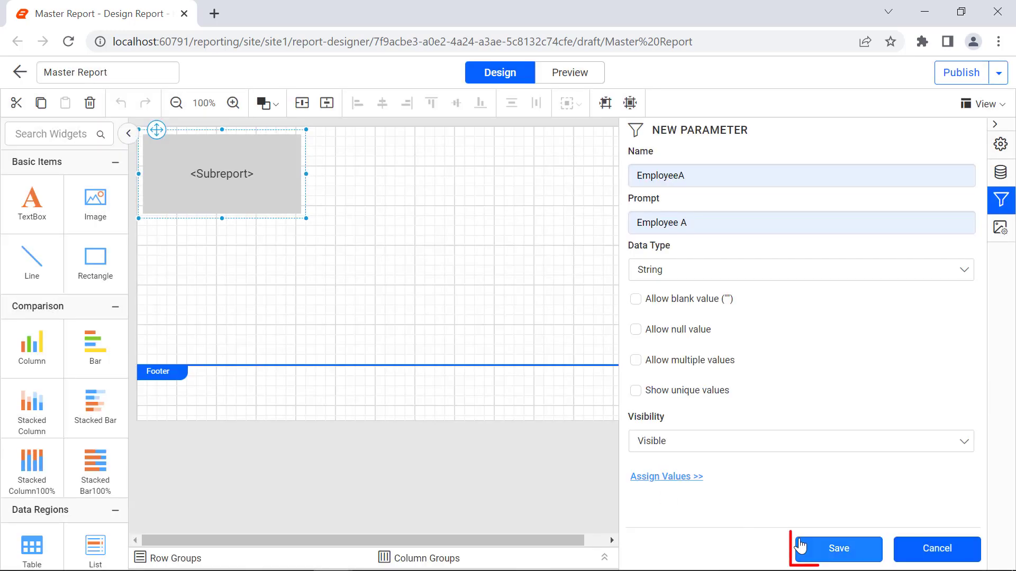
pyautogui.click(813, 550)
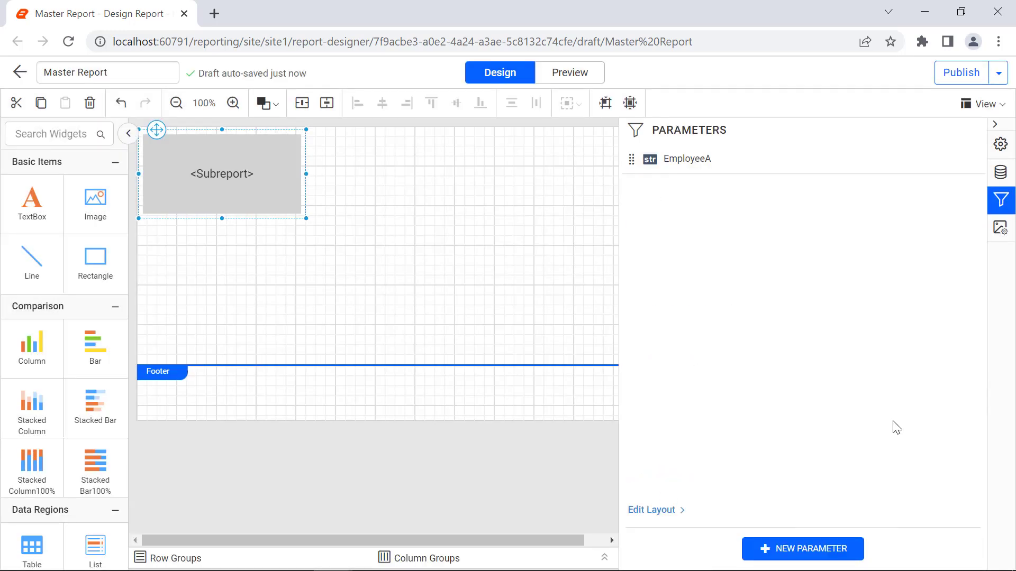
# - Start a second report parameter named EmployeeB with the prompt Employee B
pyautogui.click(826, 549)
pyautogui.doubleClick(739, 175)
pyautogui.write('E')
pyautogui.click(682, 209)
pyautogui.click(726, 222)
pyautogui.press('Down')
pyautogui.press('Down')
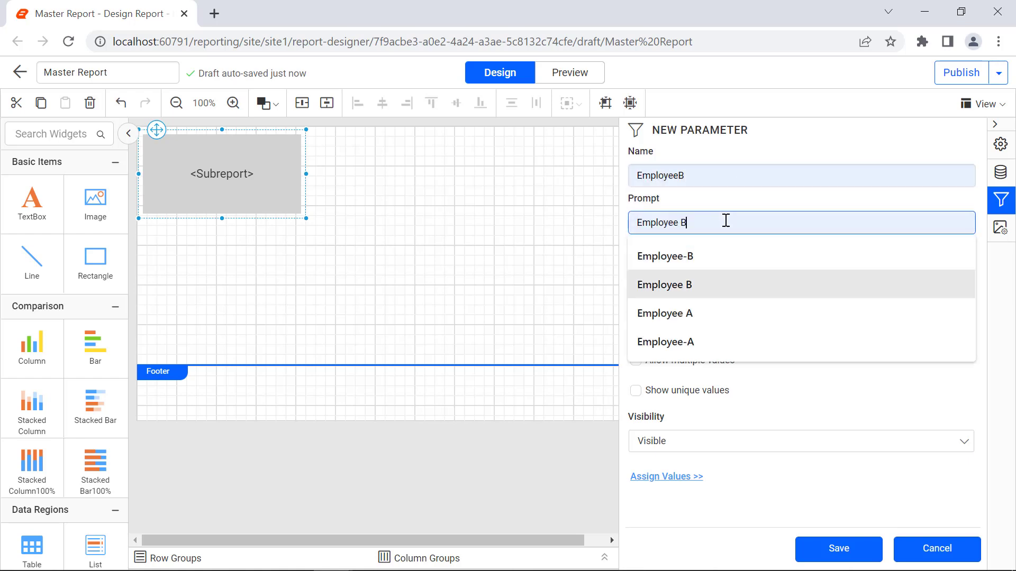
pyautogui.press('Return')
# - Assign EmployeeB's available query values from EmployeeDataset, with EmployeeID as value and FirstName as label, and save the parameter
pyautogui.click(667, 476)
pyautogui.click(540, 289)
pyautogui.click(457, 337)
pyautogui.click(685, 288)
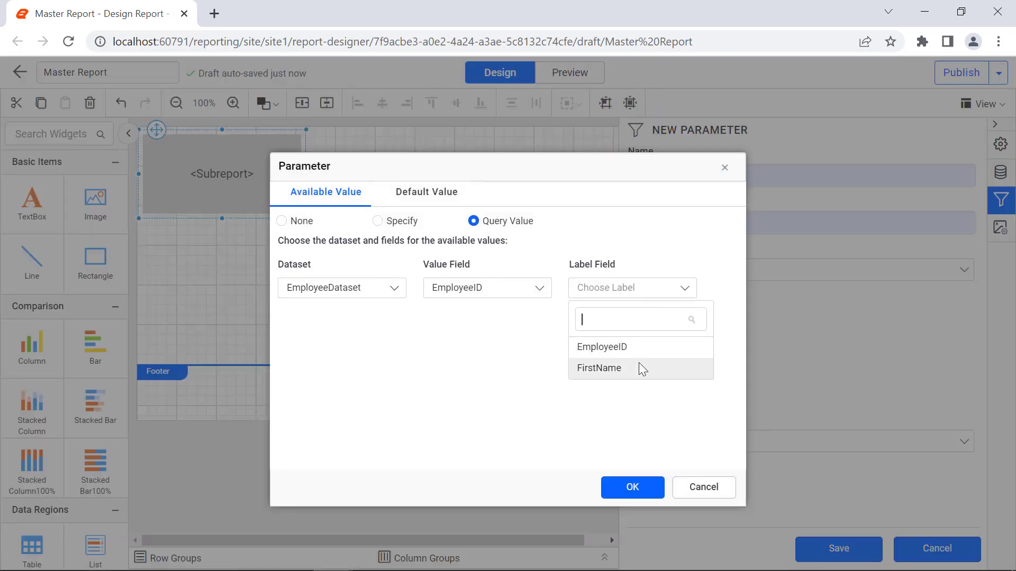
pyautogui.click(642, 367)
pyautogui.click(632, 487)
pyautogui.click(825, 549)
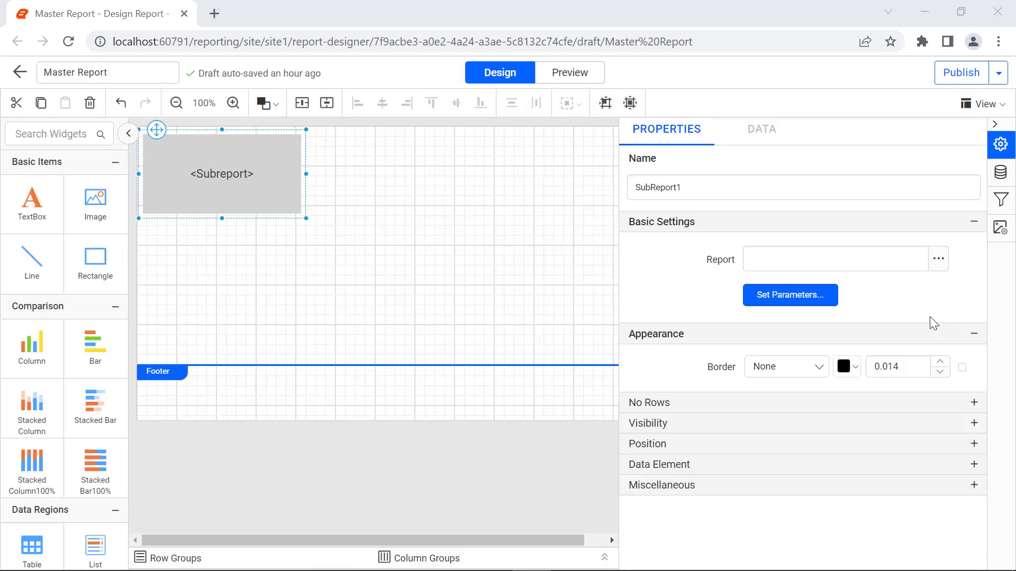
# - Link the subreport to Employee Details Report from the Sample Reports folder
pyautogui.click(937, 270)
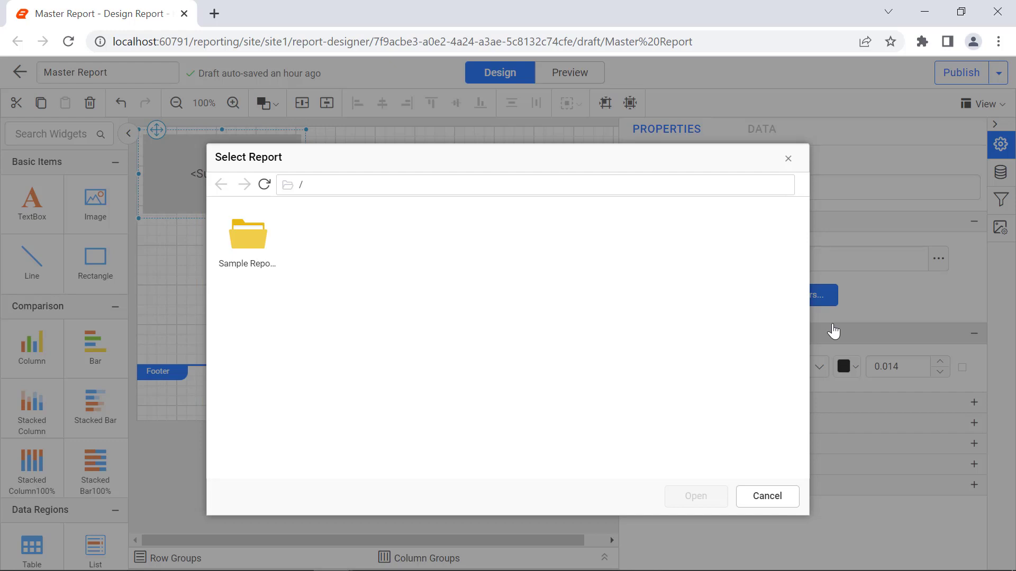
pyautogui.doubleClick(263, 256)
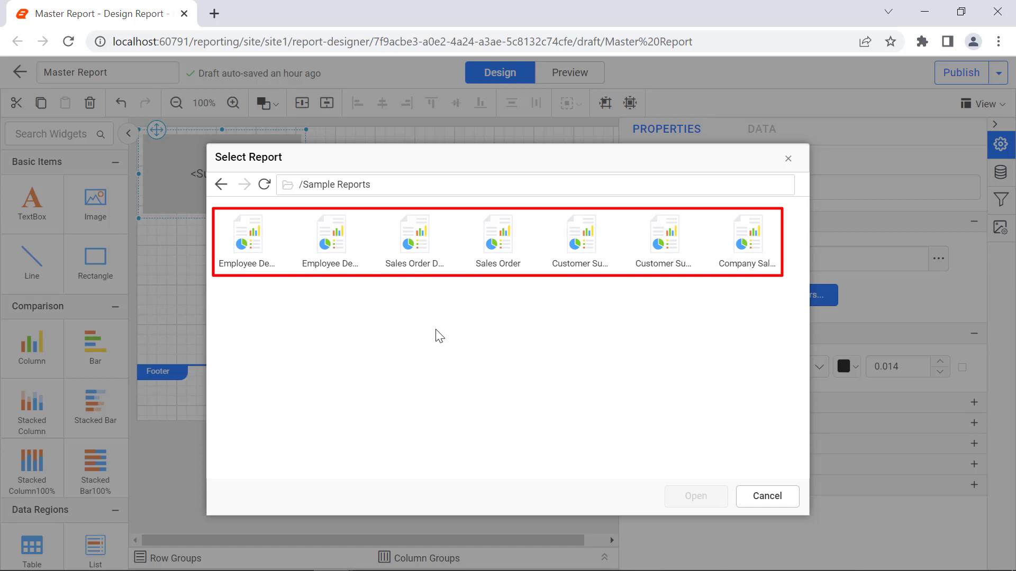
pyautogui.click(264, 266)
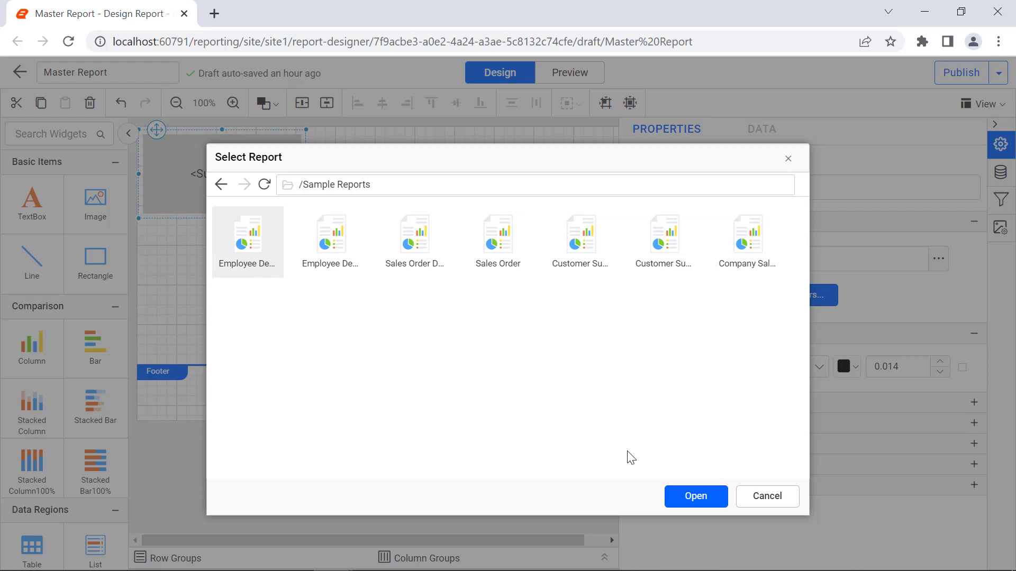
pyautogui.click(690, 497)
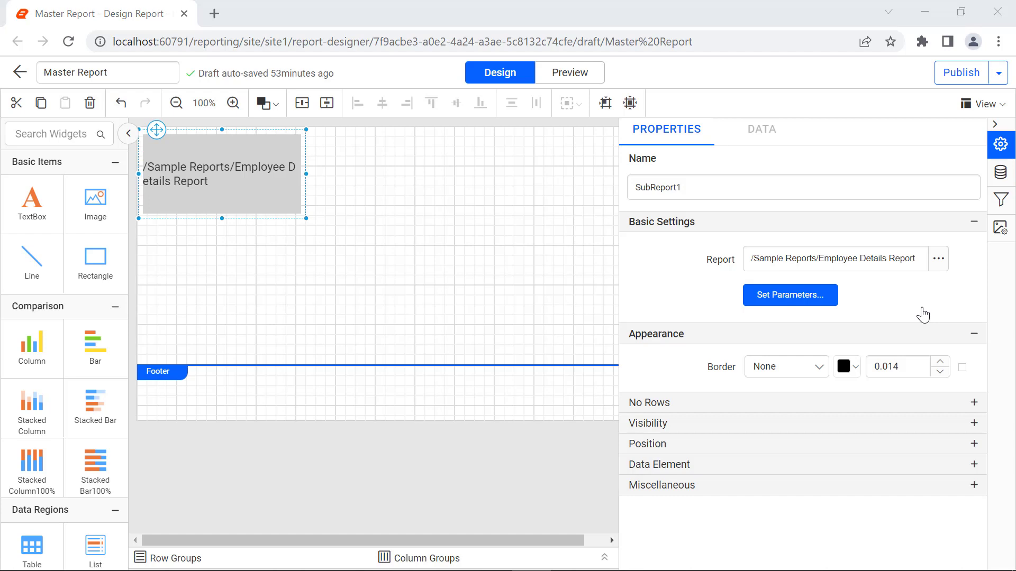
# - Add the SalesPersonID parameter to the subreport with the expression =Parameters!EmployeeA.Value and save the parameters
pyautogui.click(830, 303)
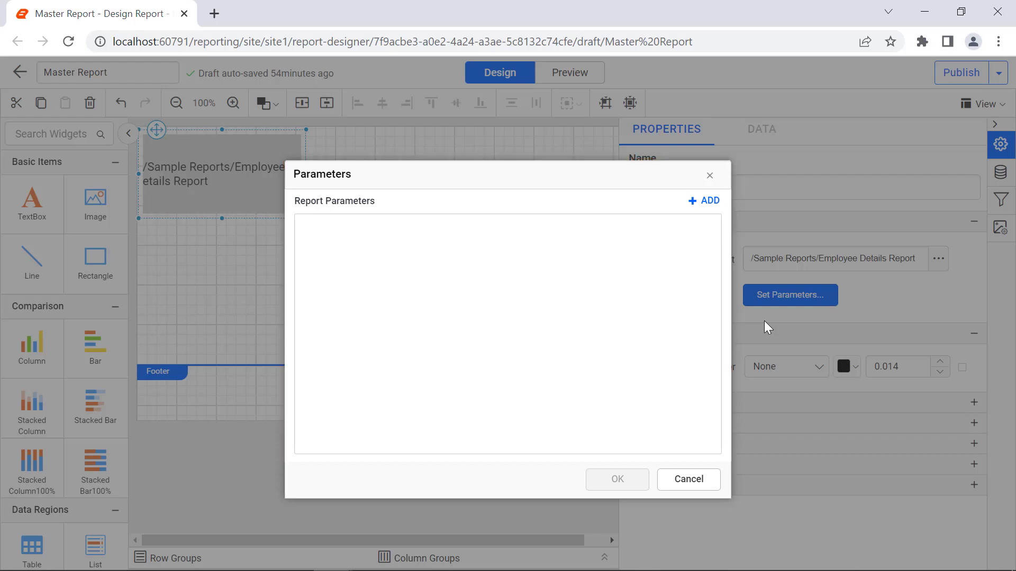
pyautogui.click(710, 201)
pyautogui.click(448, 237)
pyautogui.click(450, 256)
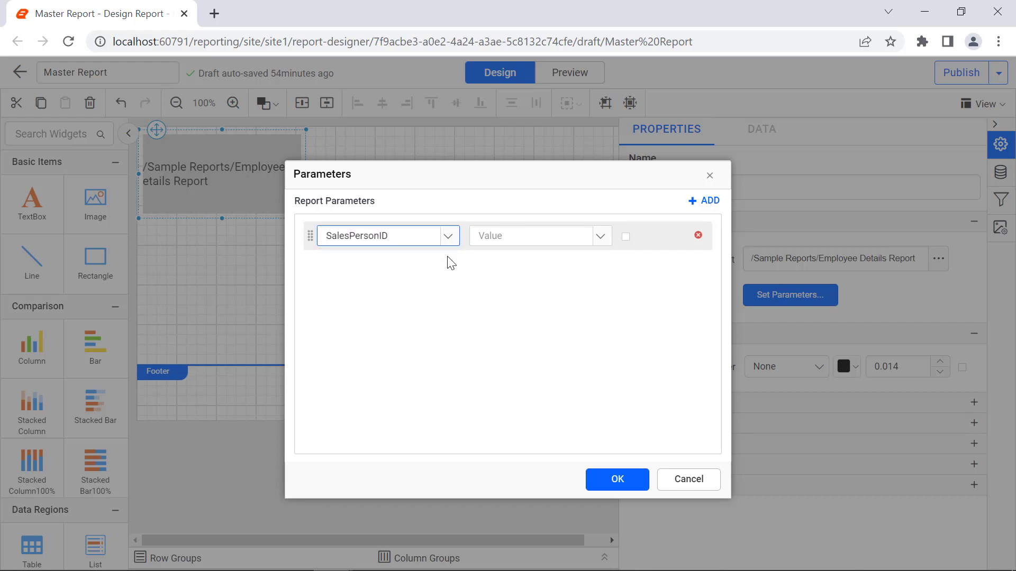
pyautogui.click(627, 240)
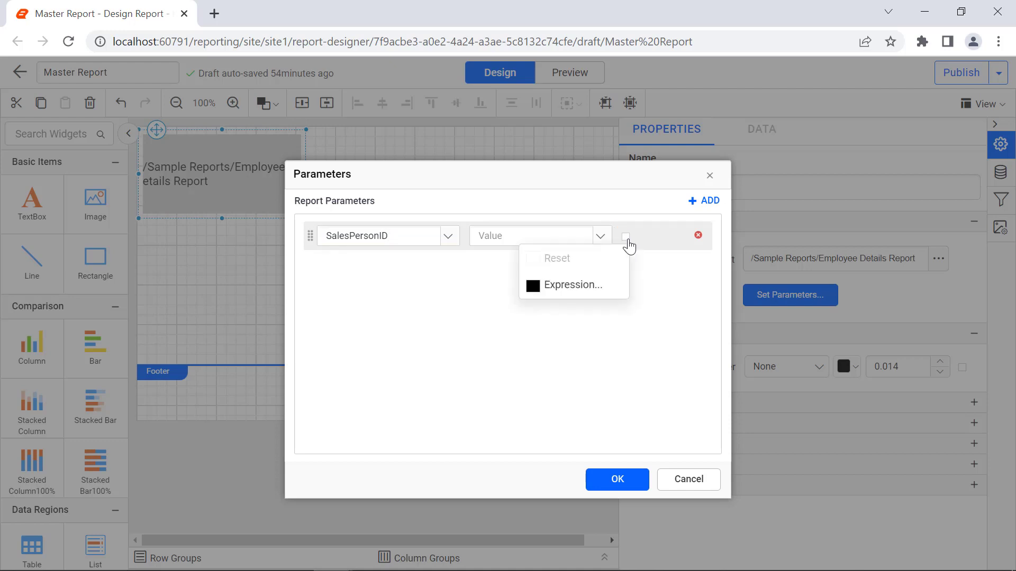
pyautogui.click(621, 289)
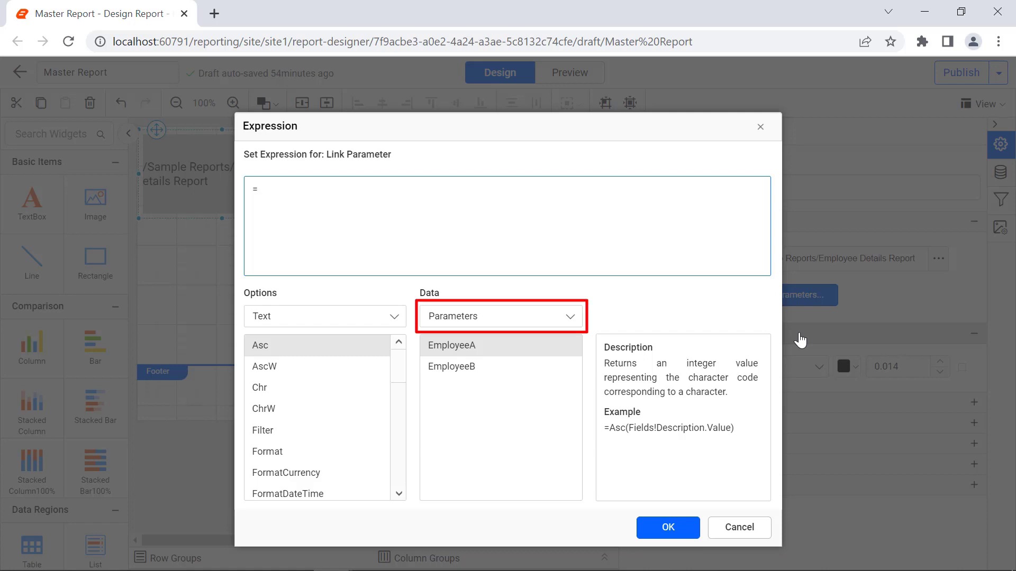
pyautogui.doubleClick(567, 345)
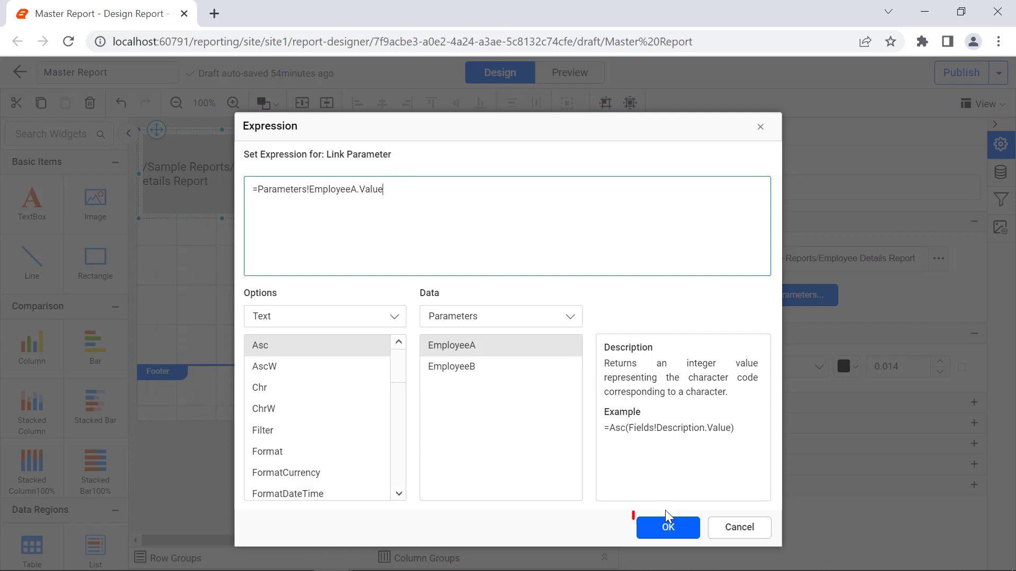
pyautogui.click(668, 528)
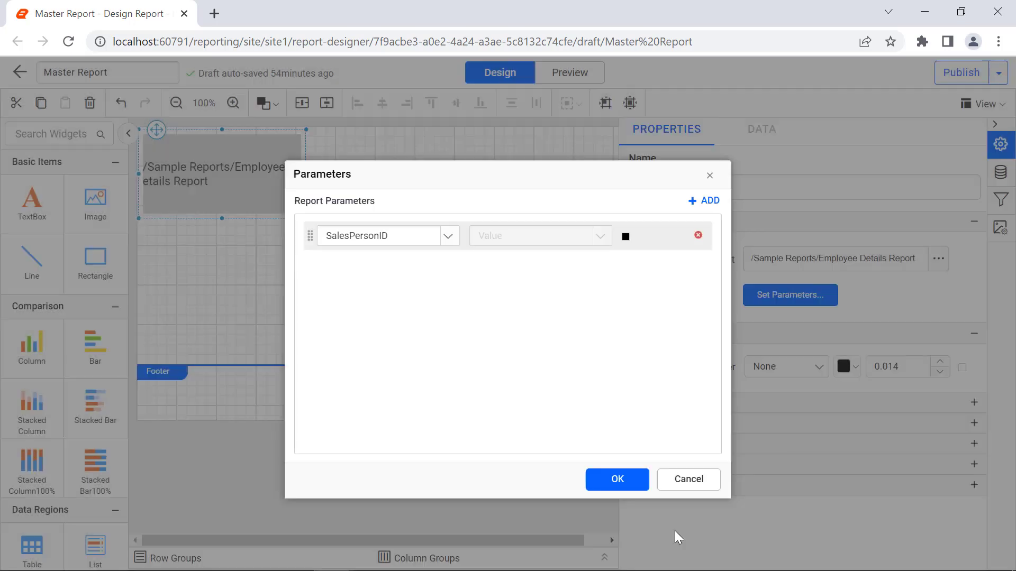
pyautogui.click(645, 488)
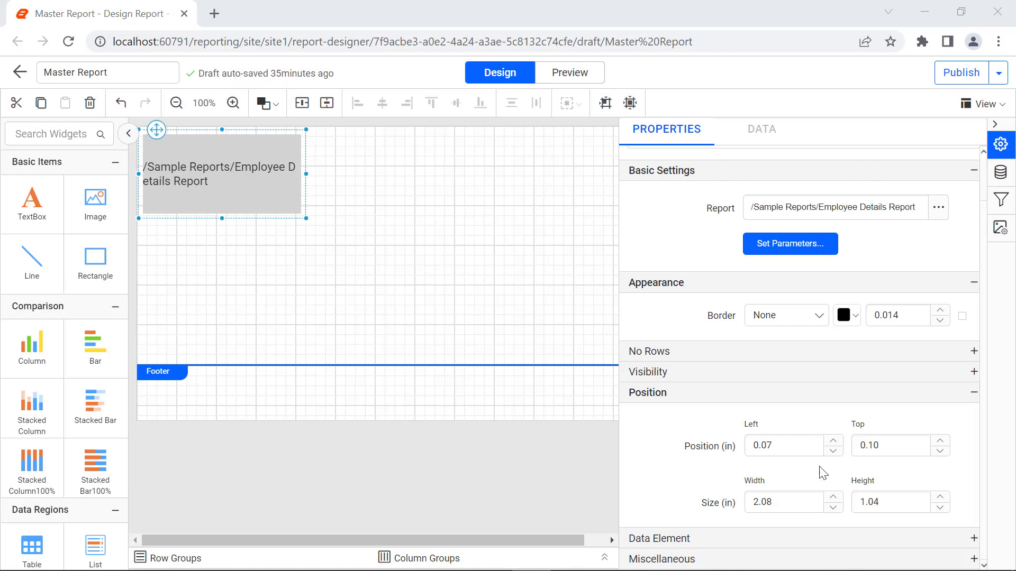
# - Set the subreport's left position to 0.10 in
pyautogui.click(799, 446)
pyautogui.click(801, 447)
pyautogui.press('BackSpace')
pyautogui.press('BackSpace')
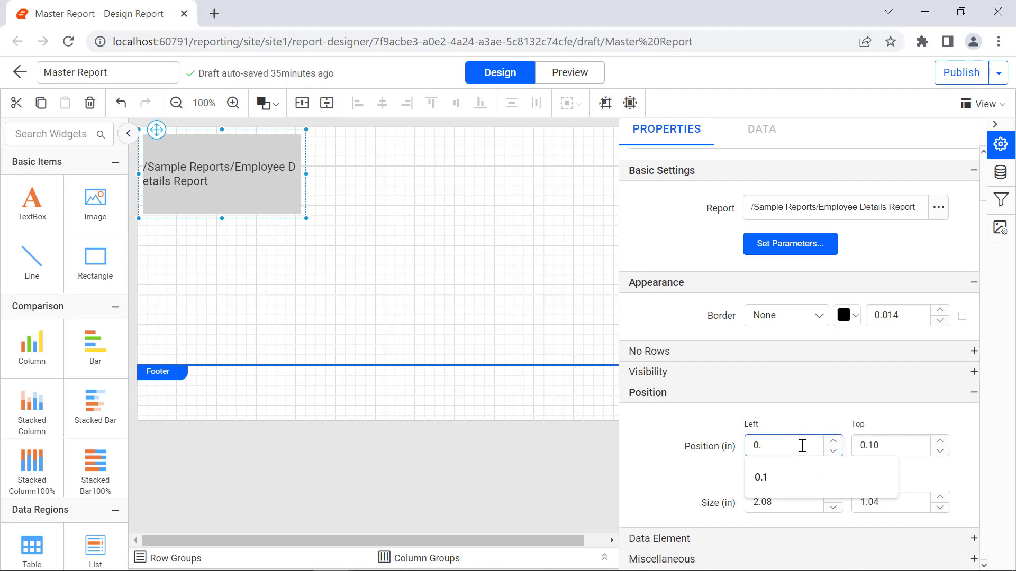
pyautogui.write('10')
pyautogui.click(813, 468)
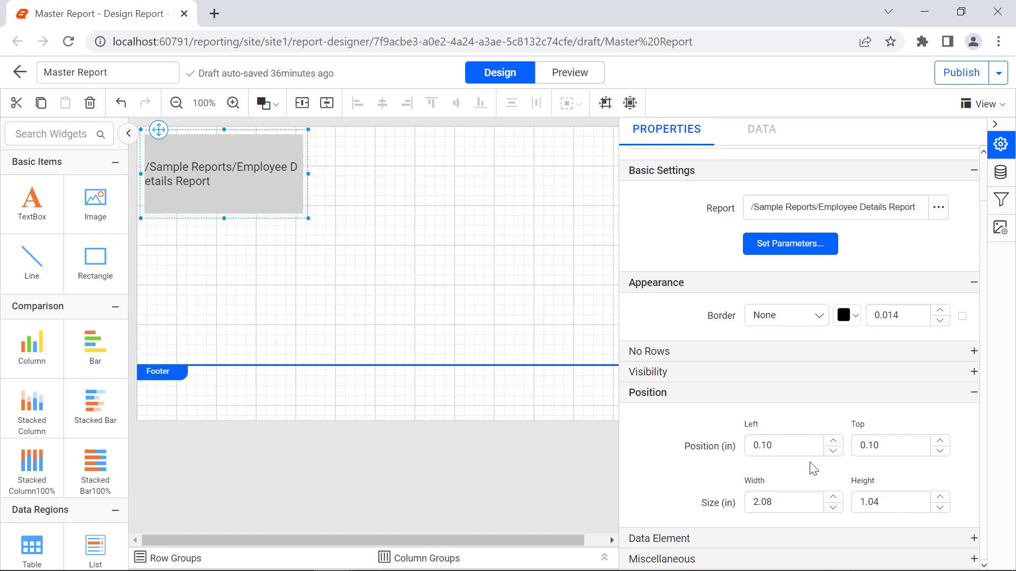
# - Resize the subreport to a width of 3.08 in and a height of 2.89 in
pyautogui.doubleClick(762, 501)
pyautogui.write('3.08')
pyautogui.press('Return')
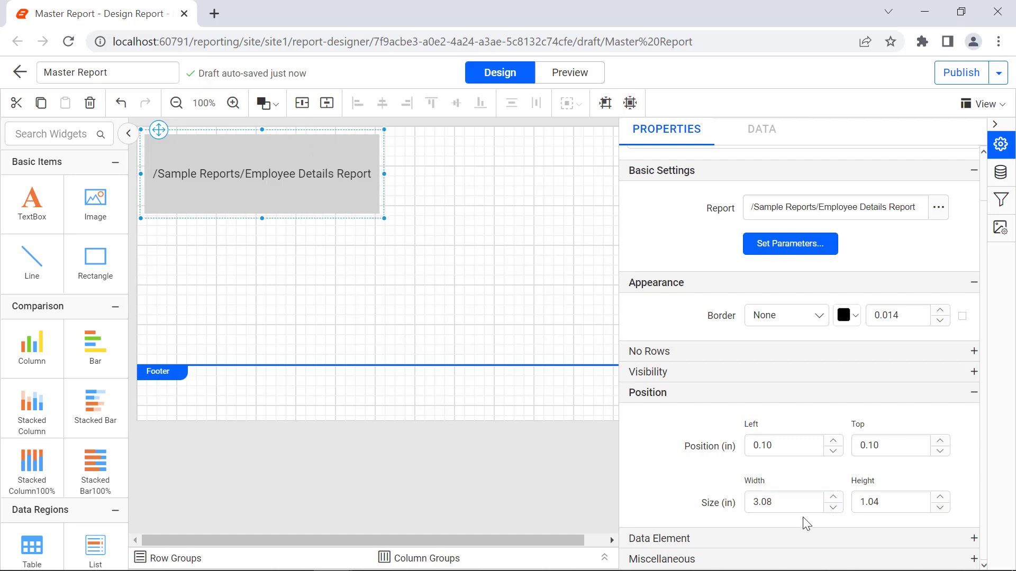
pyautogui.doubleClick(884, 496)
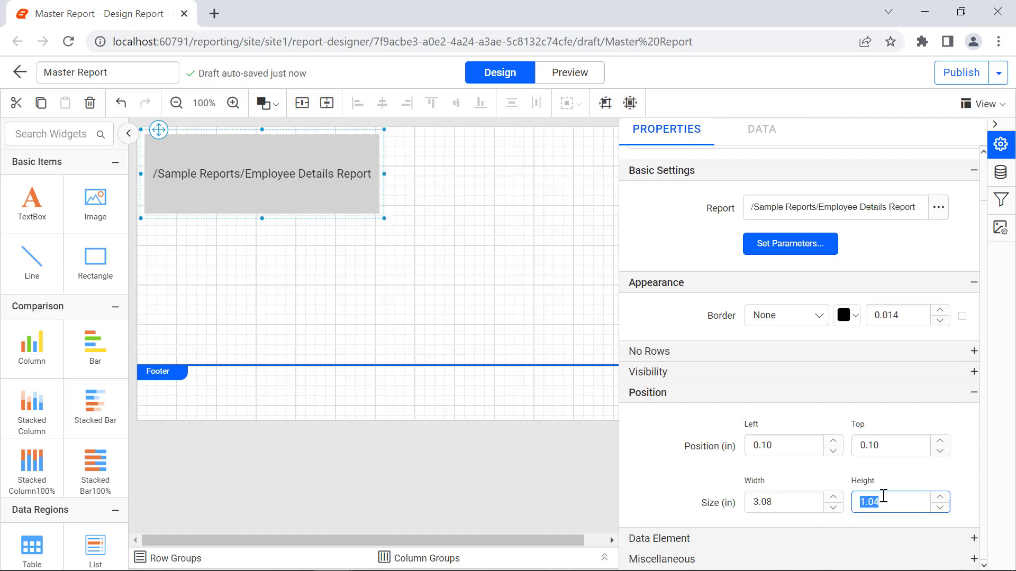
pyautogui.write('2.89')
pyautogui.press('Return')
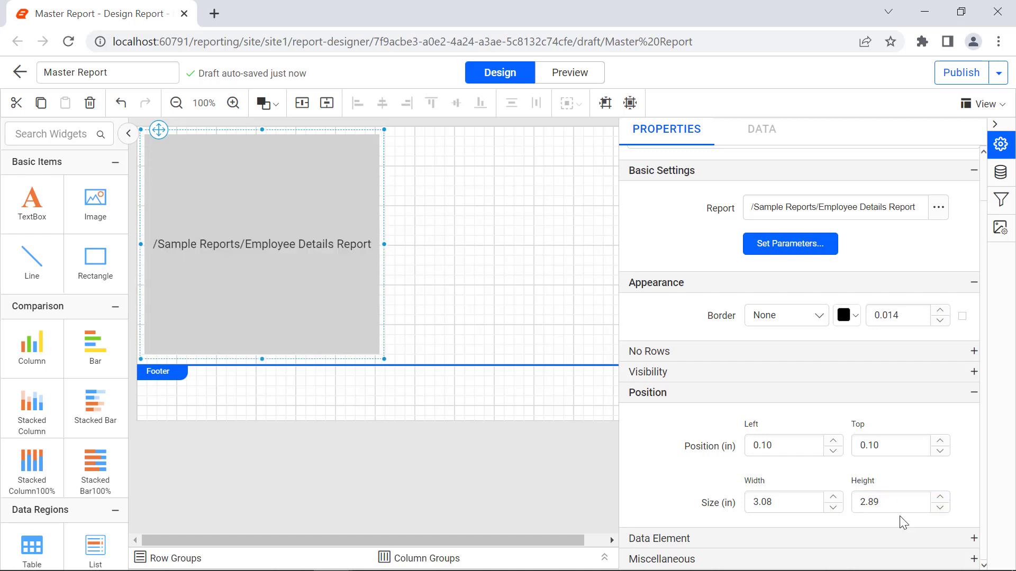
# - Place a second subreport beside the first and link it to Employee Details Report from the Sample Reports folder
pyautogui.scroll(-15, 63, 344)
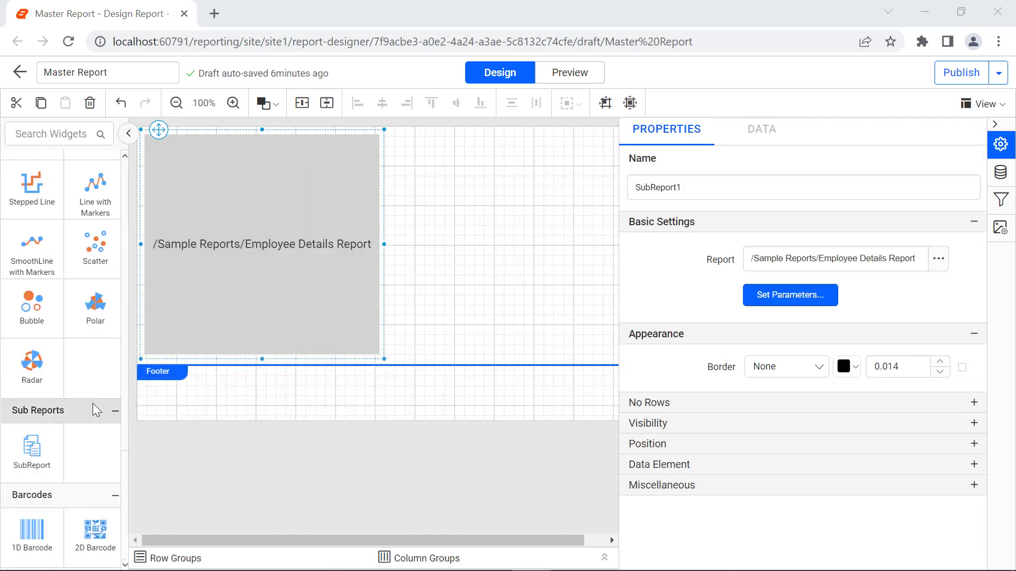
pyautogui.moveTo(32, 450); pyautogui.dragTo(388, 145)
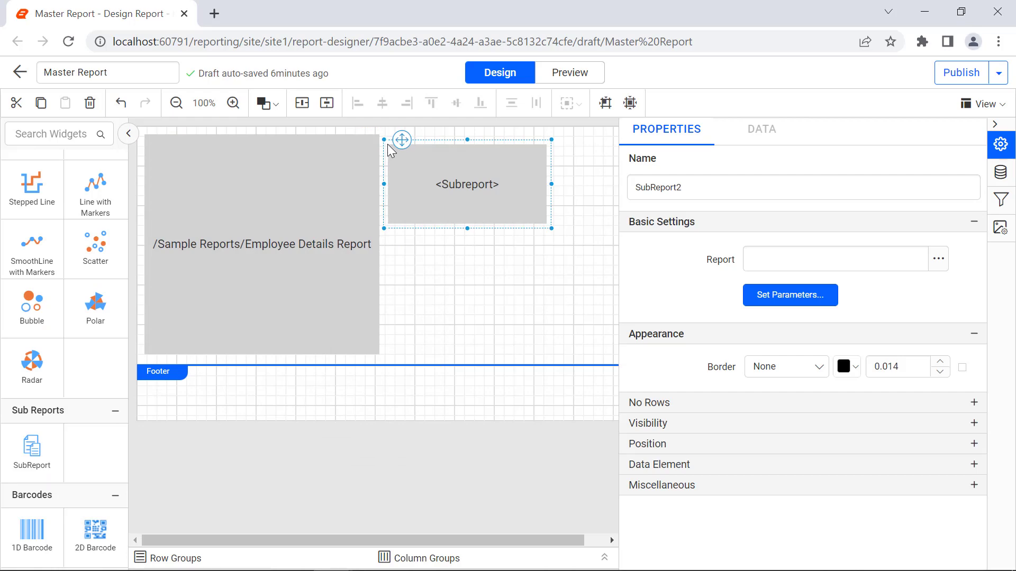
pyautogui.click(939, 259)
pyautogui.doubleClick(271, 262)
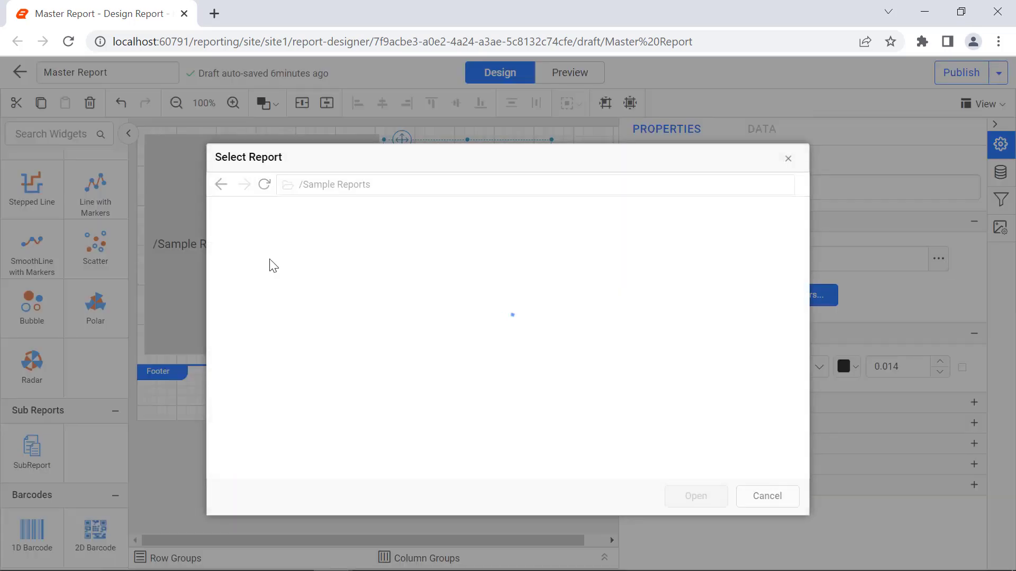
pyautogui.click(269, 260)
pyautogui.click(686, 500)
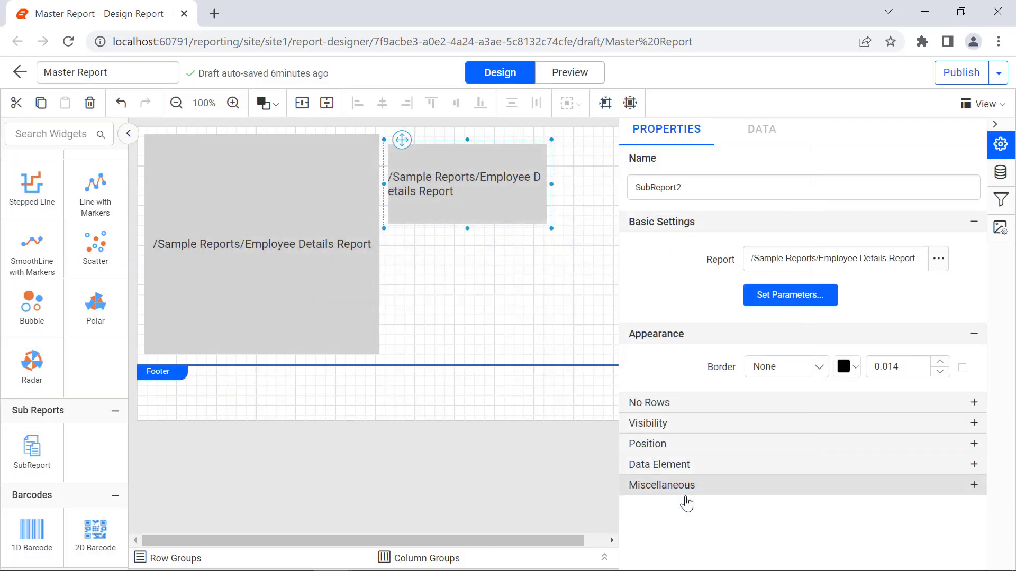
# - Add the SalesPersonID parameter to the second subreport, with an expression that passes the EmployeeB parameter, and save the parameters
pyautogui.click(762, 295)
pyautogui.click(703, 200)
pyautogui.click(449, 236)
pyautogui.click(444, 256)
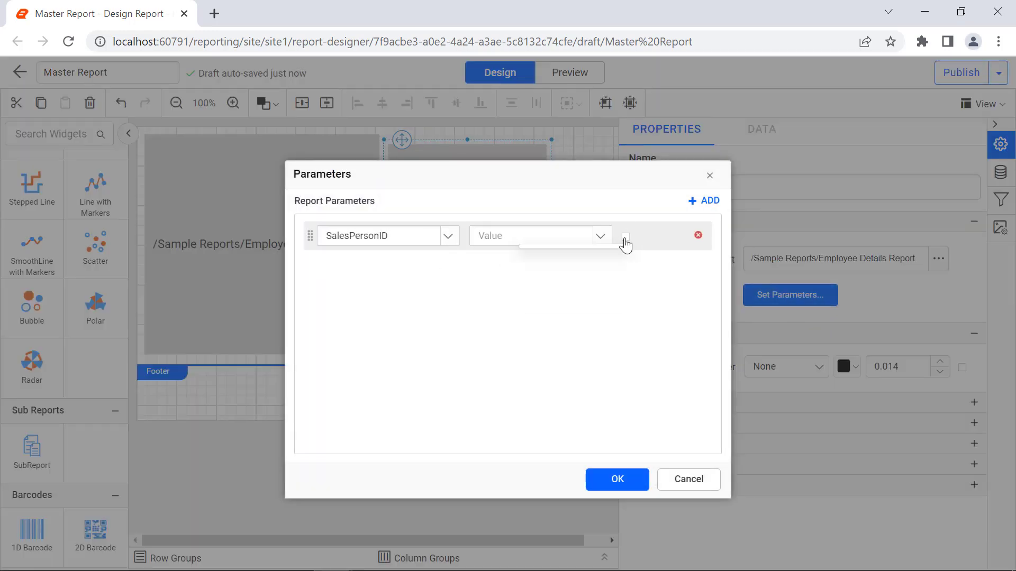
pyautogui.click(626, 243)
pyautogui.doubleClick(443, 367)
pyautogui.click(664, 526)
pyautogui.click(617, 480)
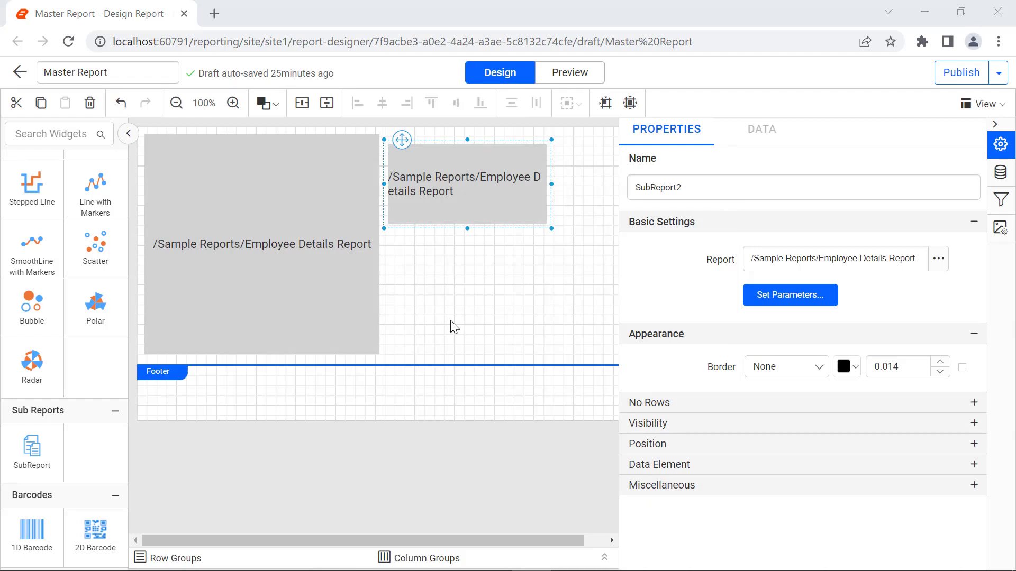
# - Align the tops of both subreports and make them the same size
pyautogui.keyDown('ctrl'); pyautogui.click(378, 275); pyautogui.keyUp('ctrl')
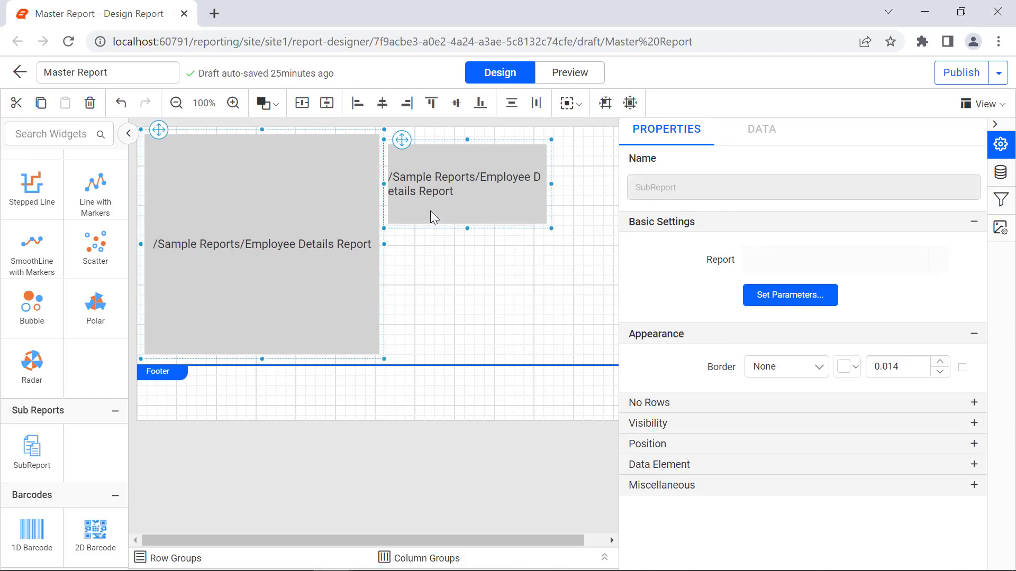
pyautogui.click(433, 106)
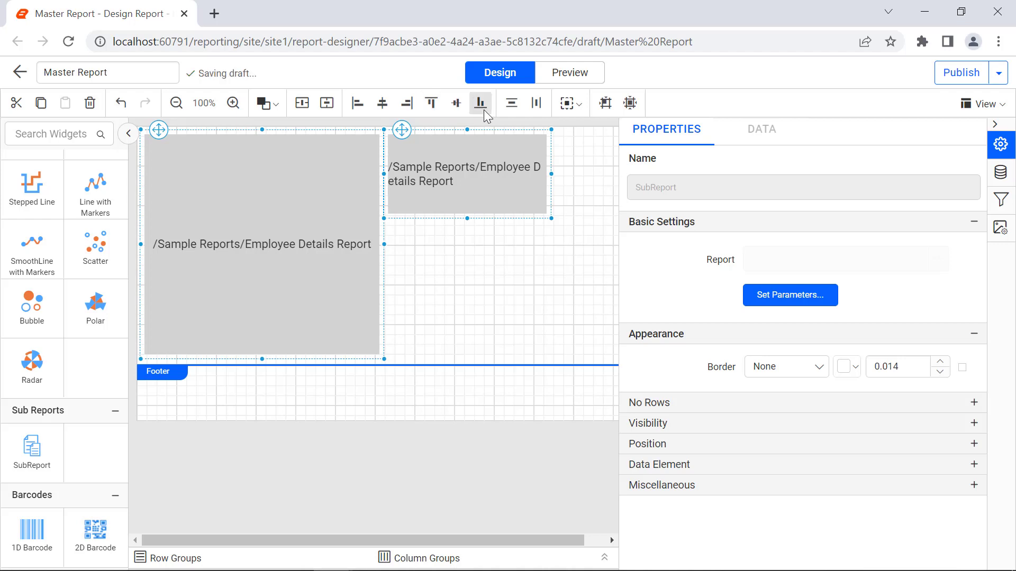
pyautogui.click(572, 110)
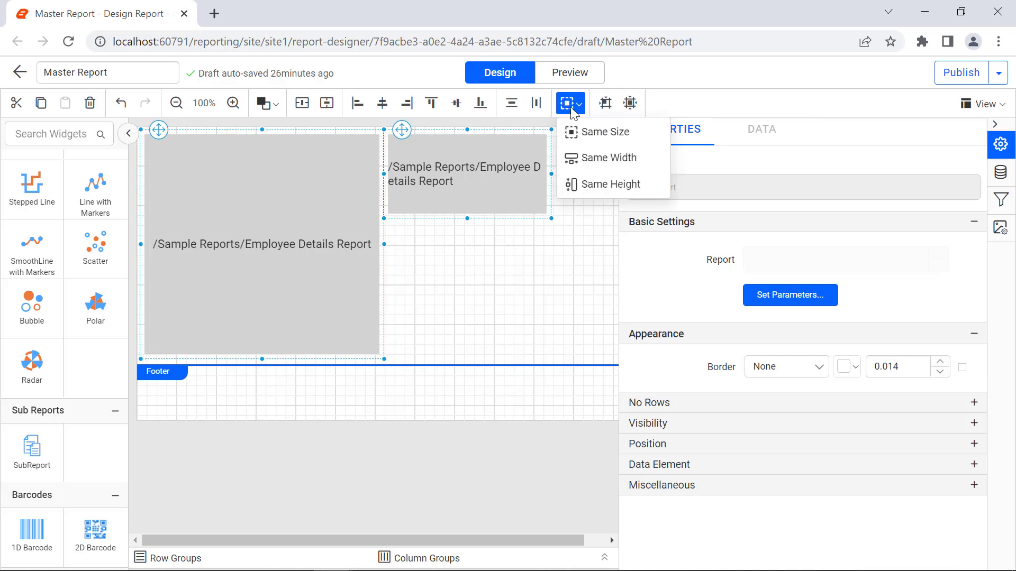
pyautogui.click(593, 135)
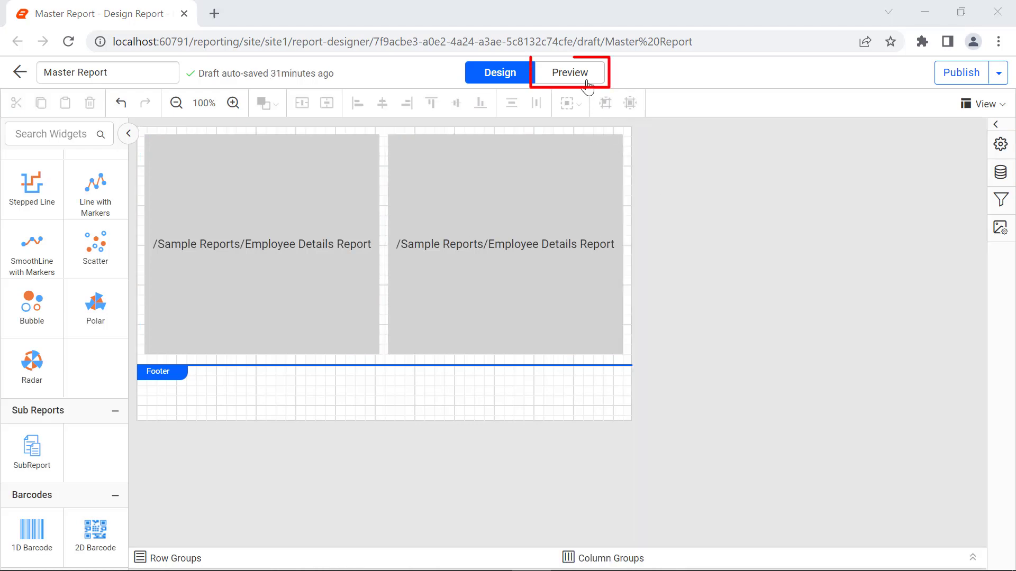
# - Preview the report with the first listed employee as Employee A and the second listed employee as Employee B
pyautogui.click(587, 80)
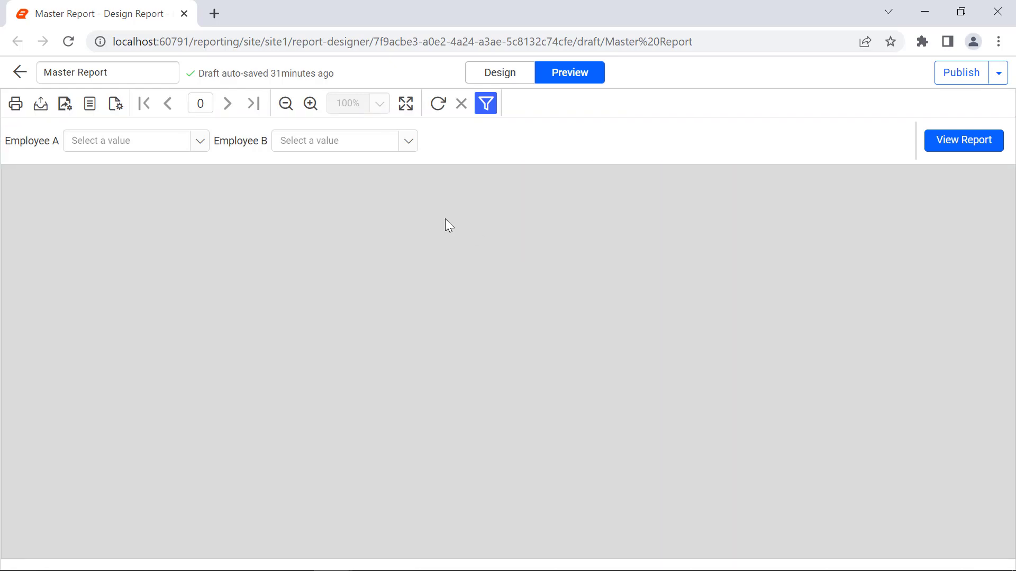
pyautogui.click(199, 141)
pyautogui.click(191, 159)
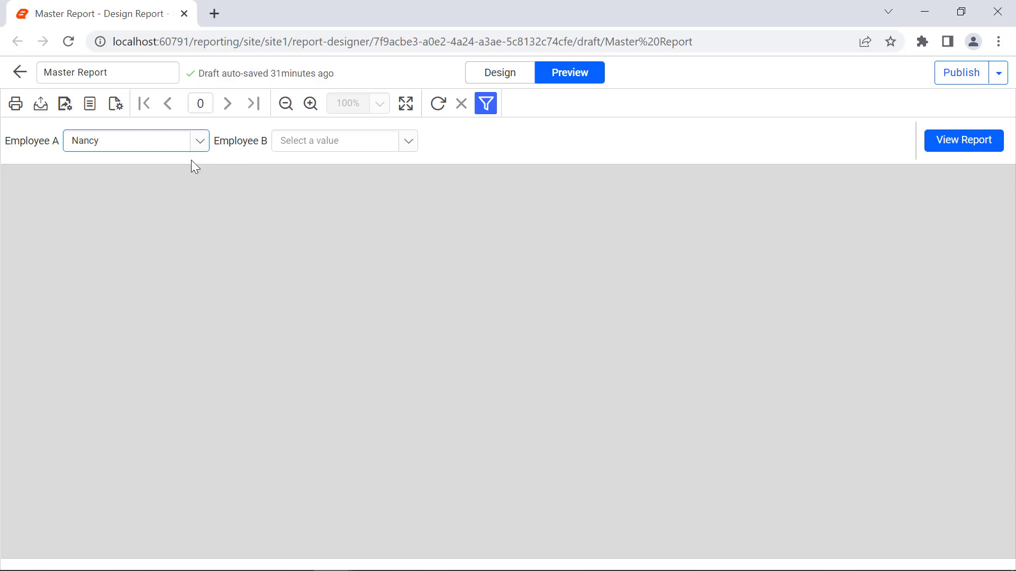
pyautogui.click(391, 142)
pyautogui.click(382, 181)
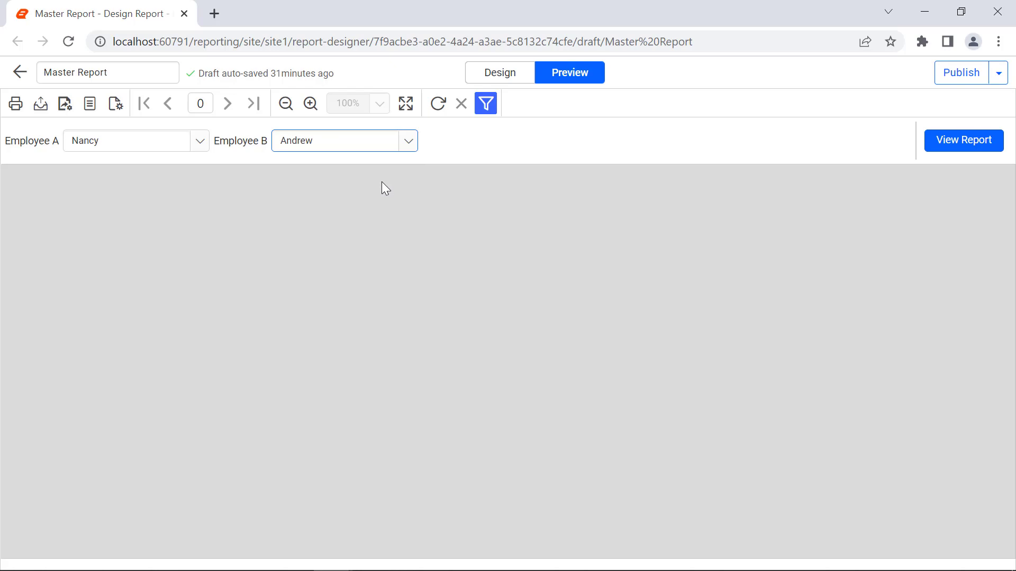
pyautogui.click(940, 148)
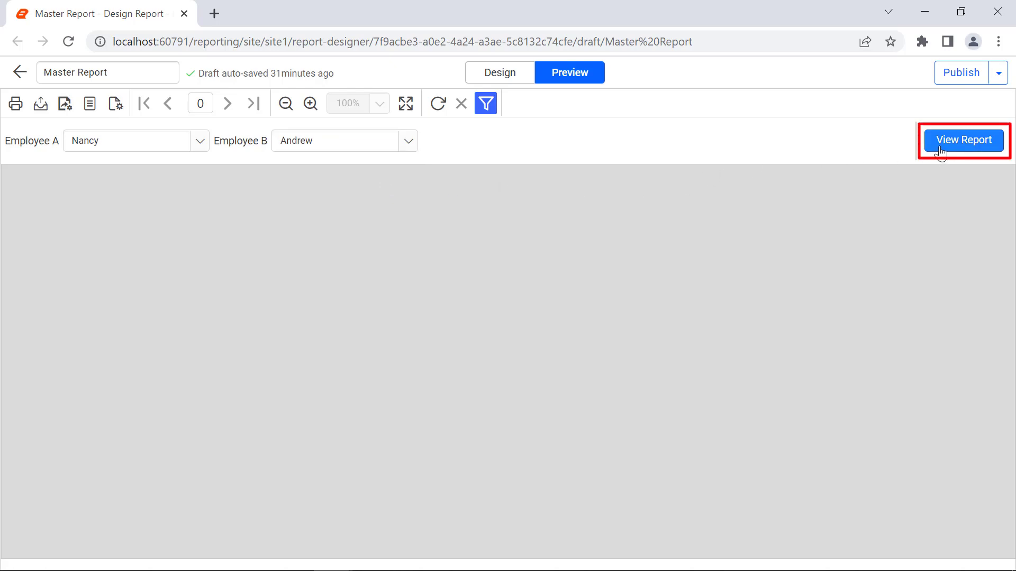